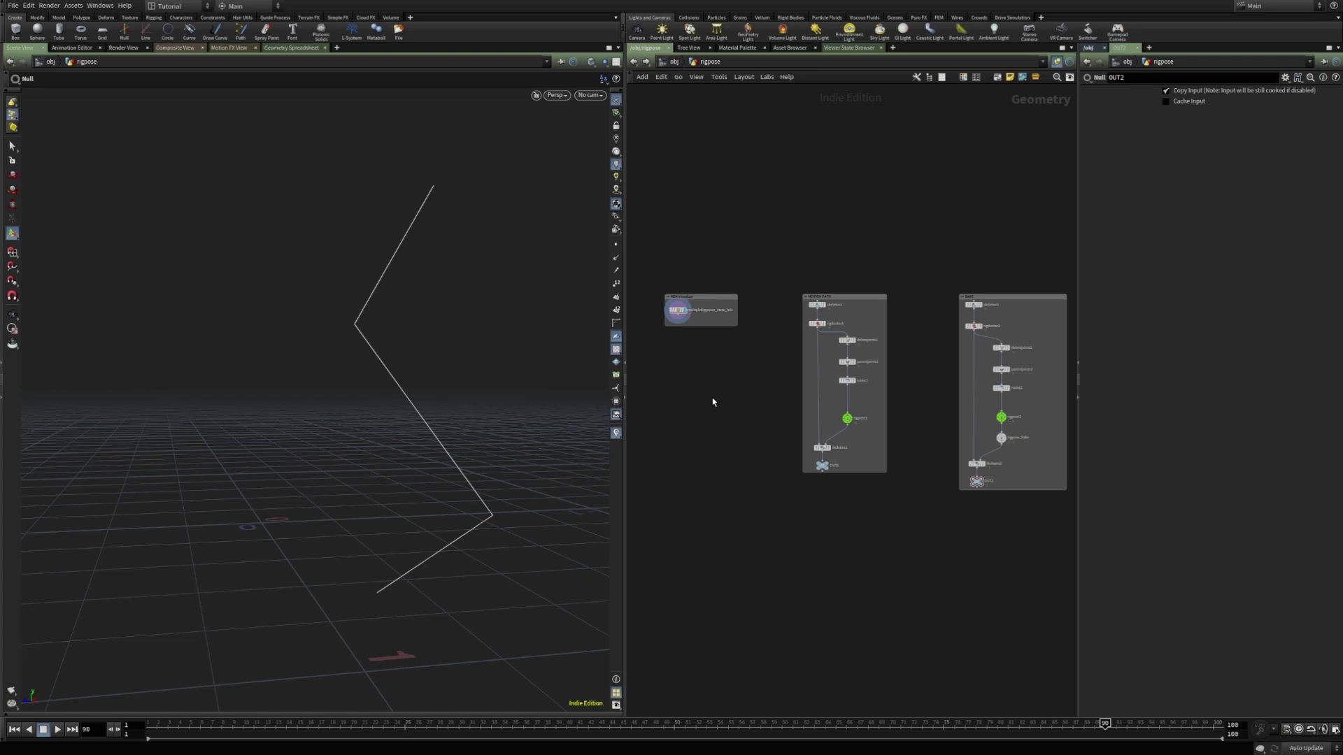
- Examine the rig pose node chain inside the multipleRigposes_state_hda asset and return to the rigpose network
scroll(748, 403, up, 4)
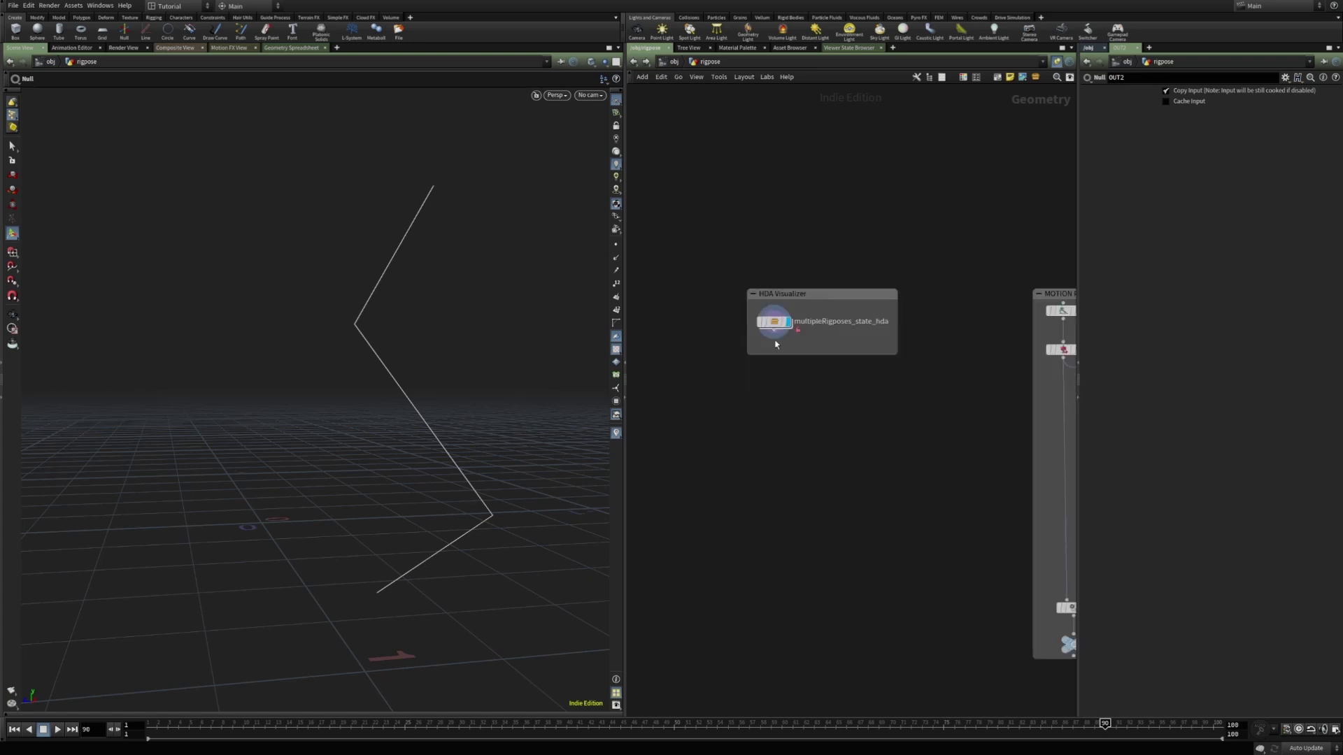
scroll(784, 376, up, 1)
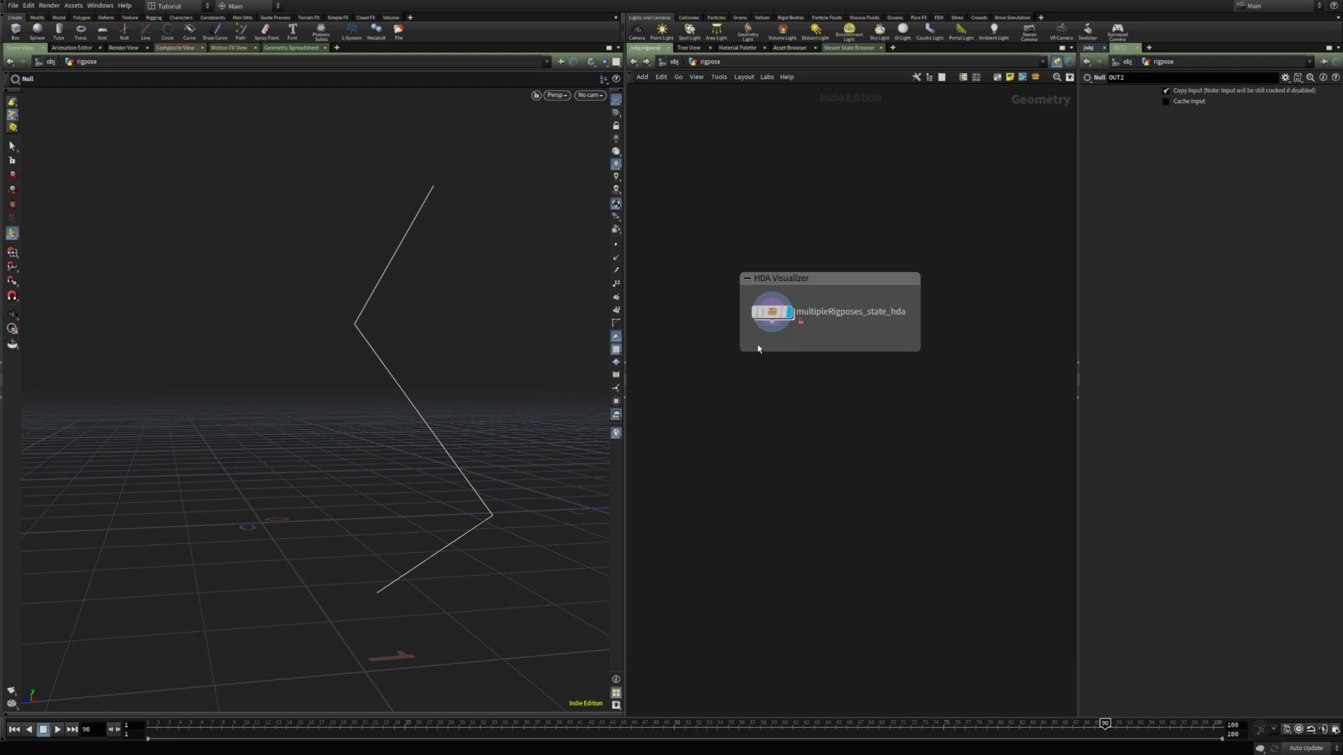
mouse_move(780, 320)
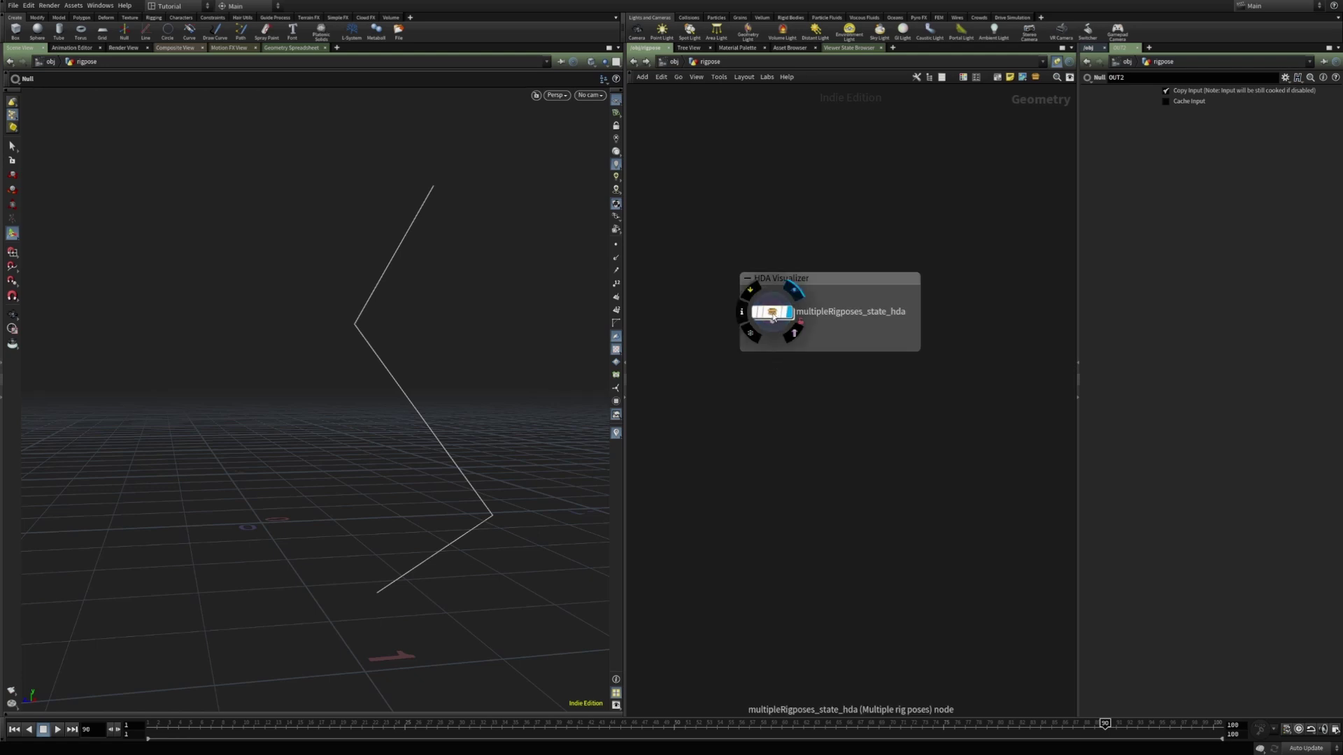
double_click(773, 314)
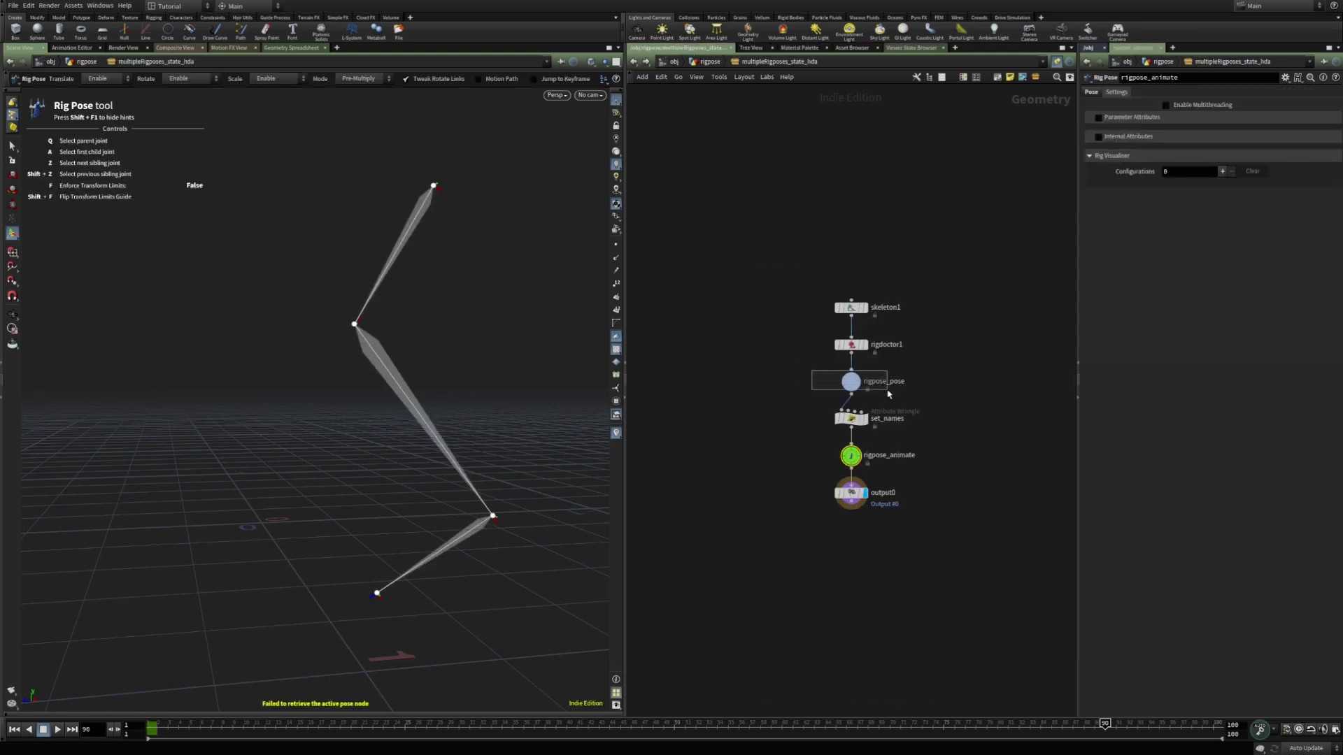
drag(803, 448, 899, 475)
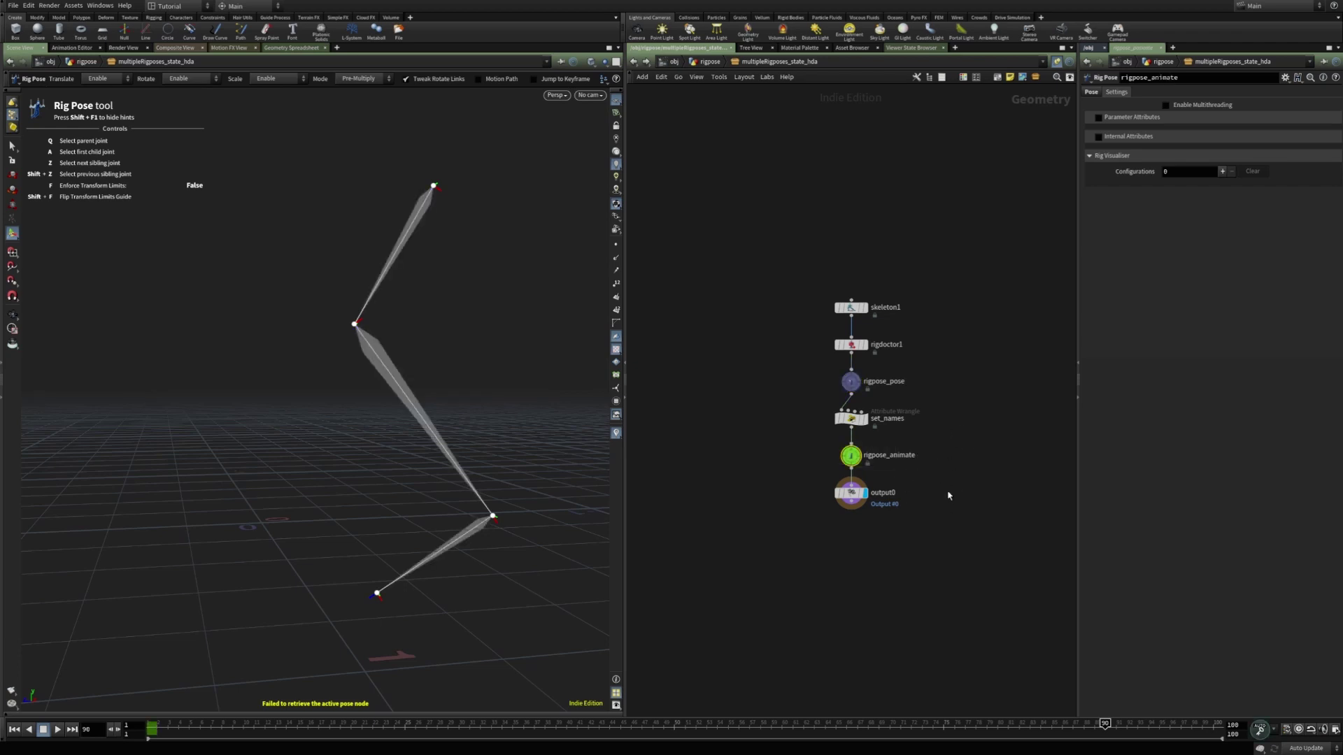
key(u)
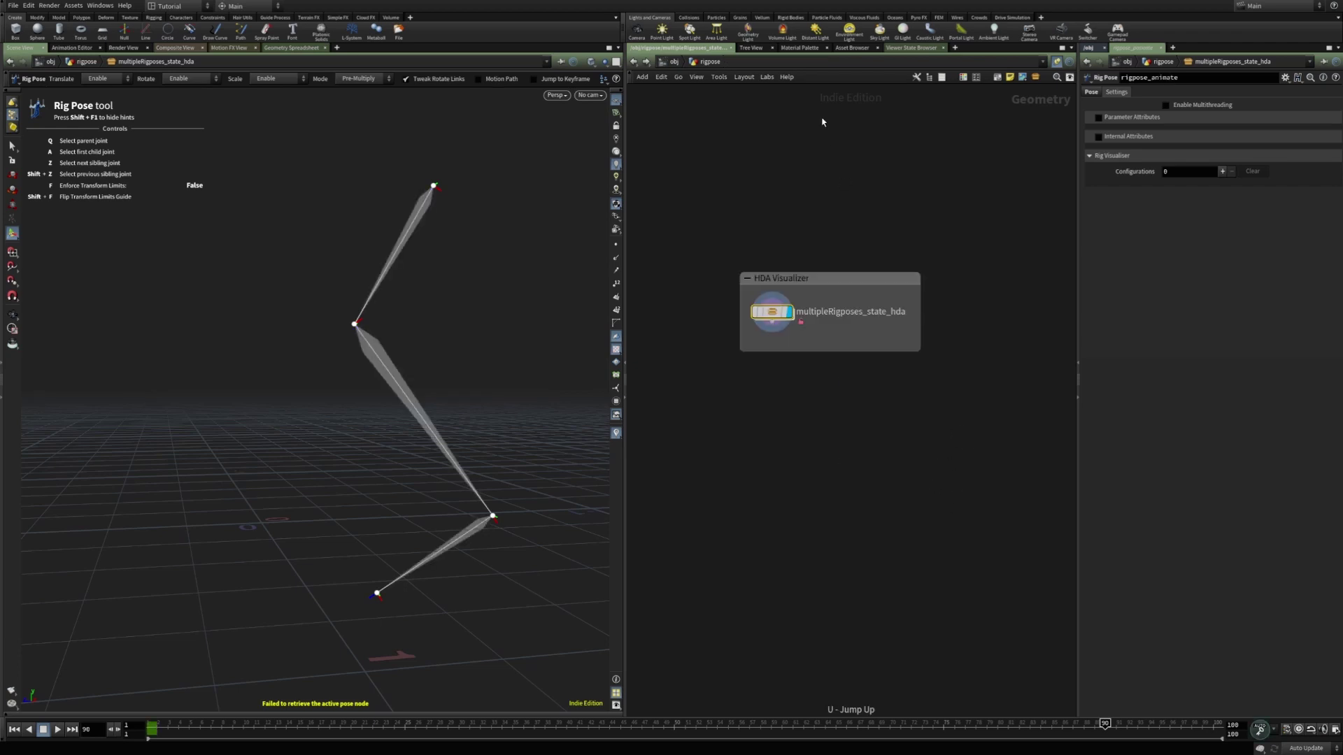
- Check the default state in the type properties of the multipleRigposes_state_hda asset
right_click(773, 314)
click(806, 512)
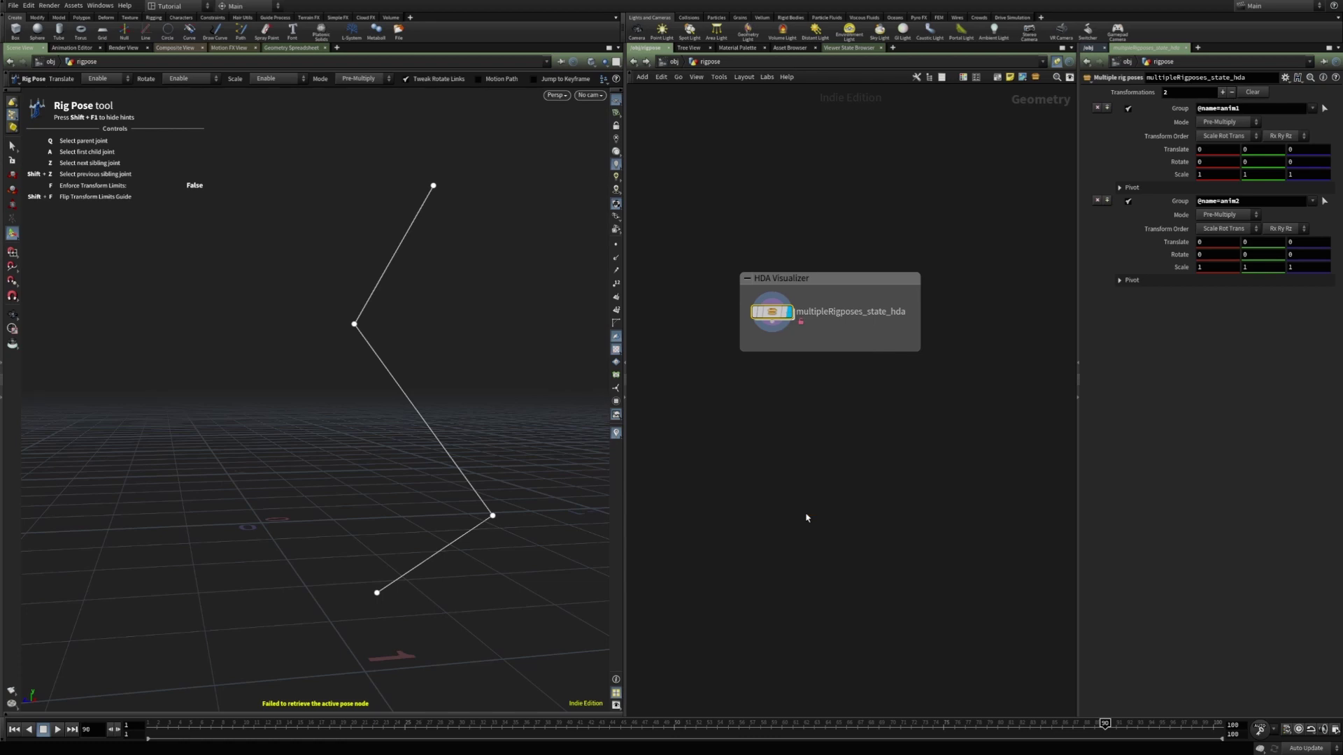
drag(208, 225, 143, 225)
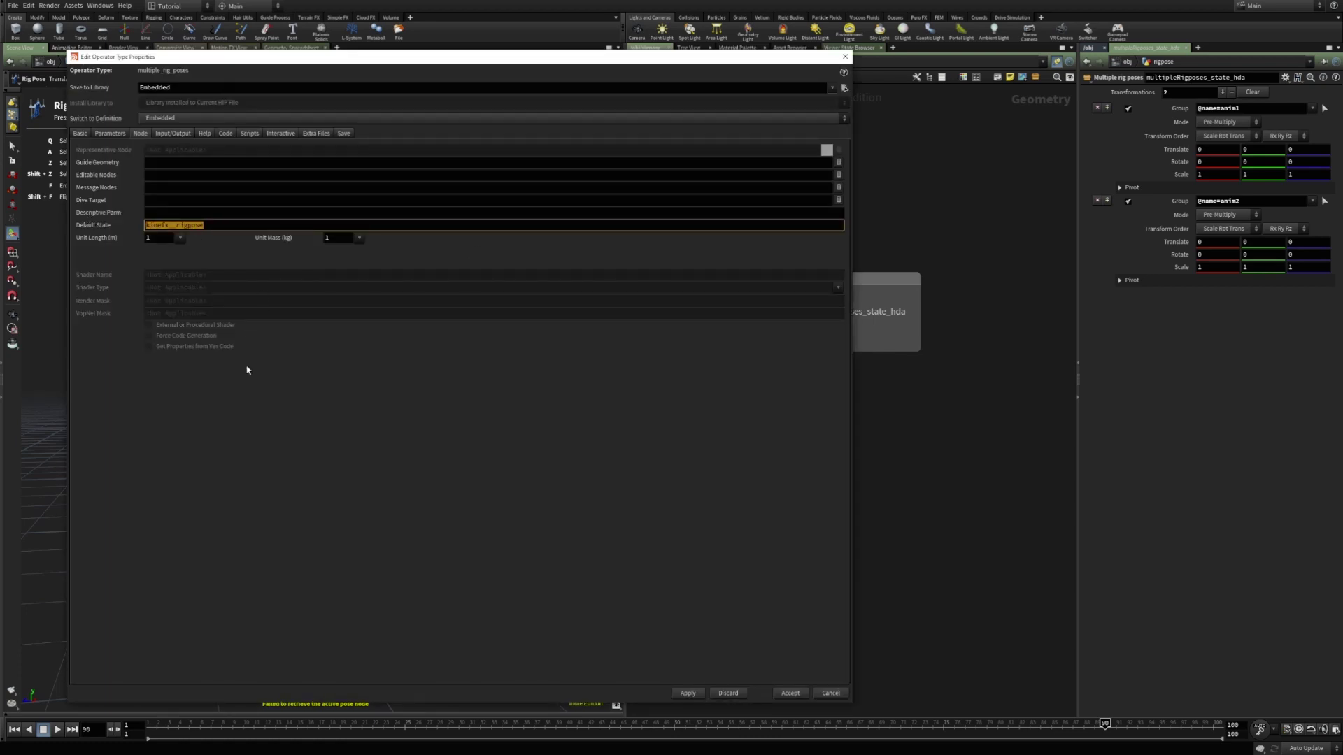
click(844, 56)
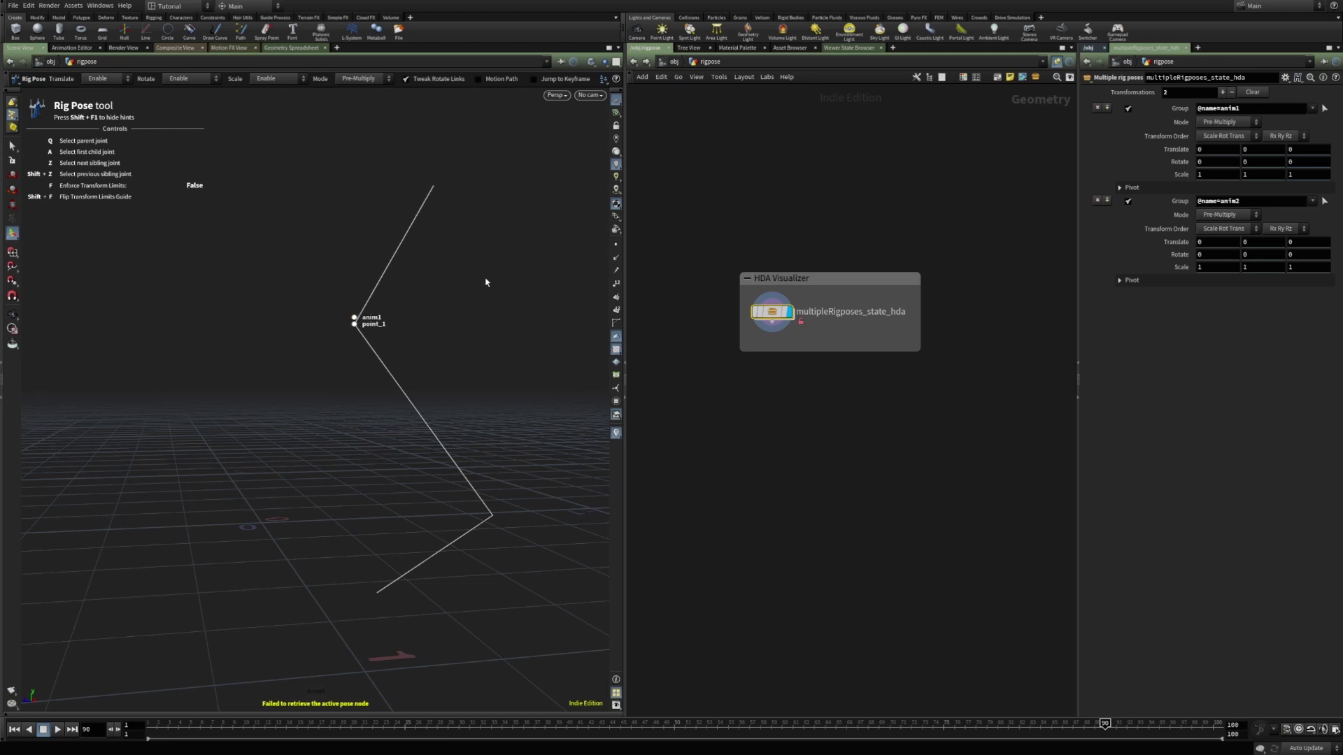
- Inspect the rigpose_pose node inside the asset and return to the rigpose network
mouse_move(774, 320)
double_click(772, 312)
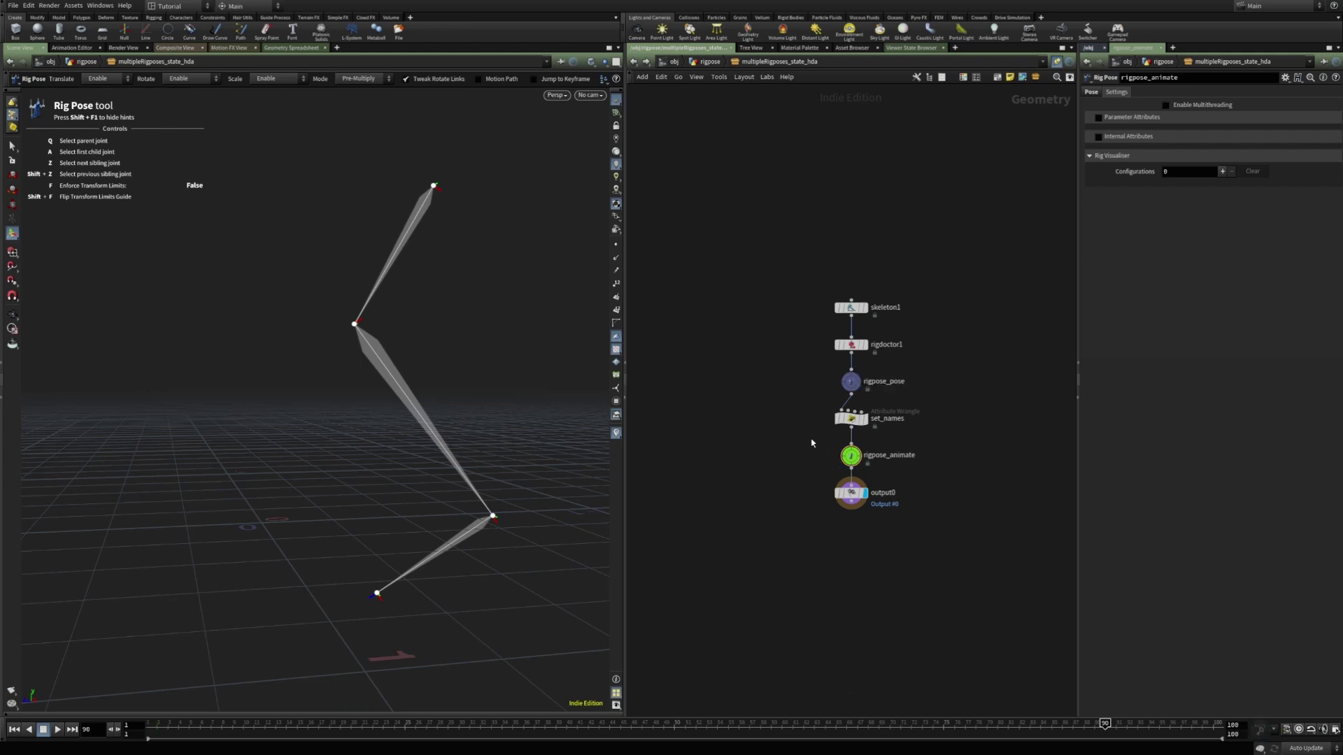
drag(815, 371, 909, 400)
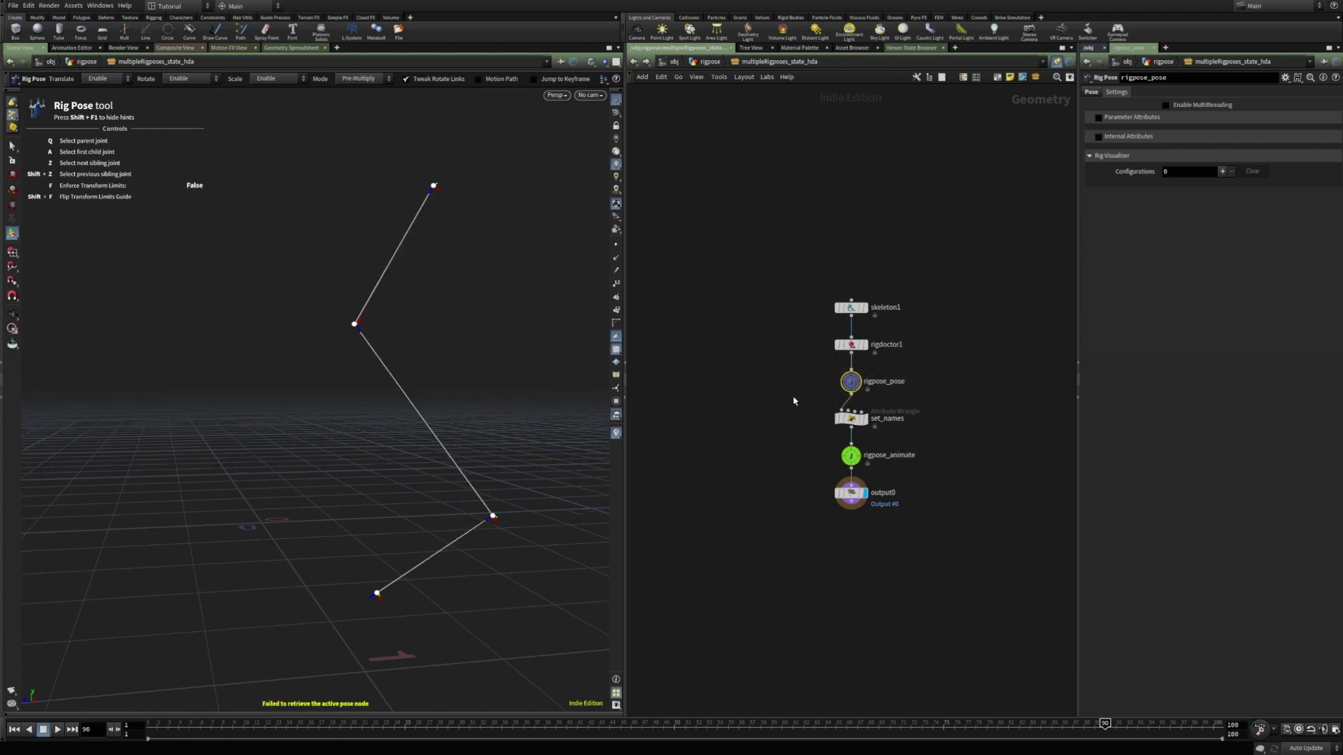
key(u)
- Open the source code of the Rig Pose viewer state for viewing
click(846, 48)
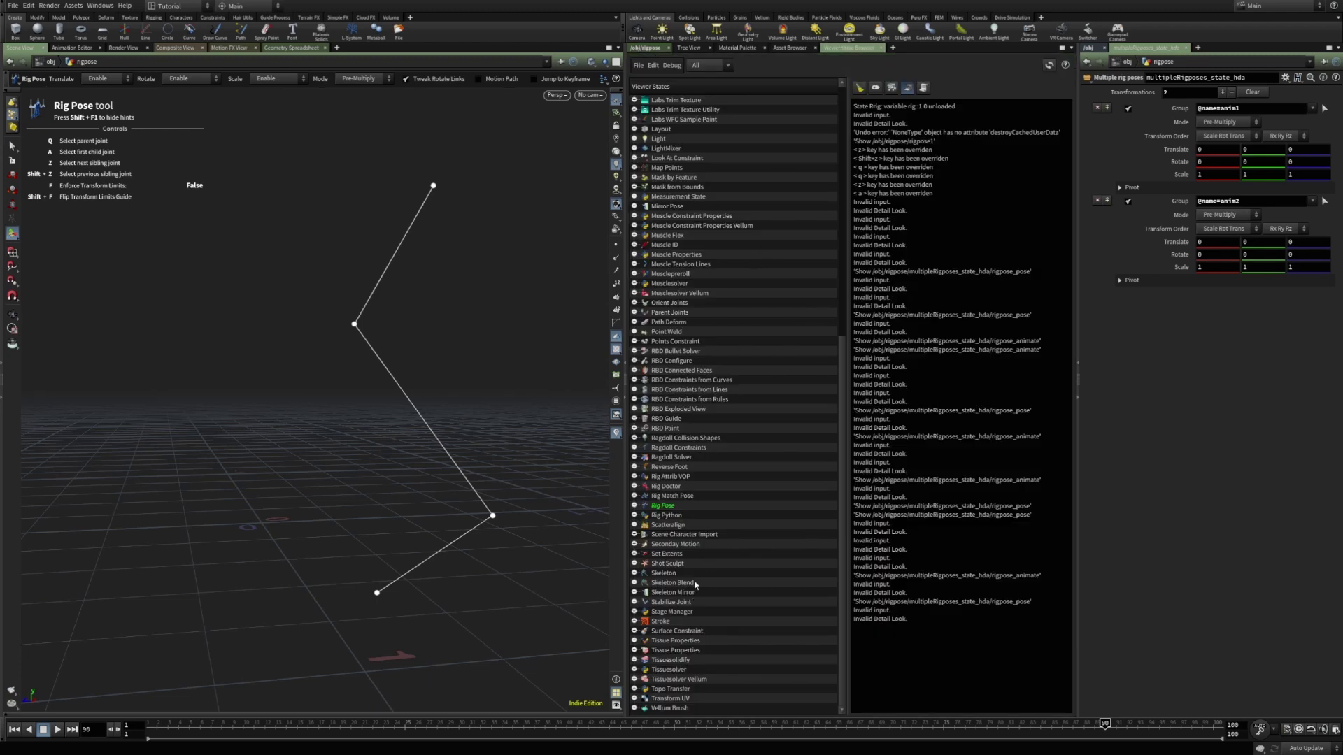
click(689, 506)
right_click(689, 506)
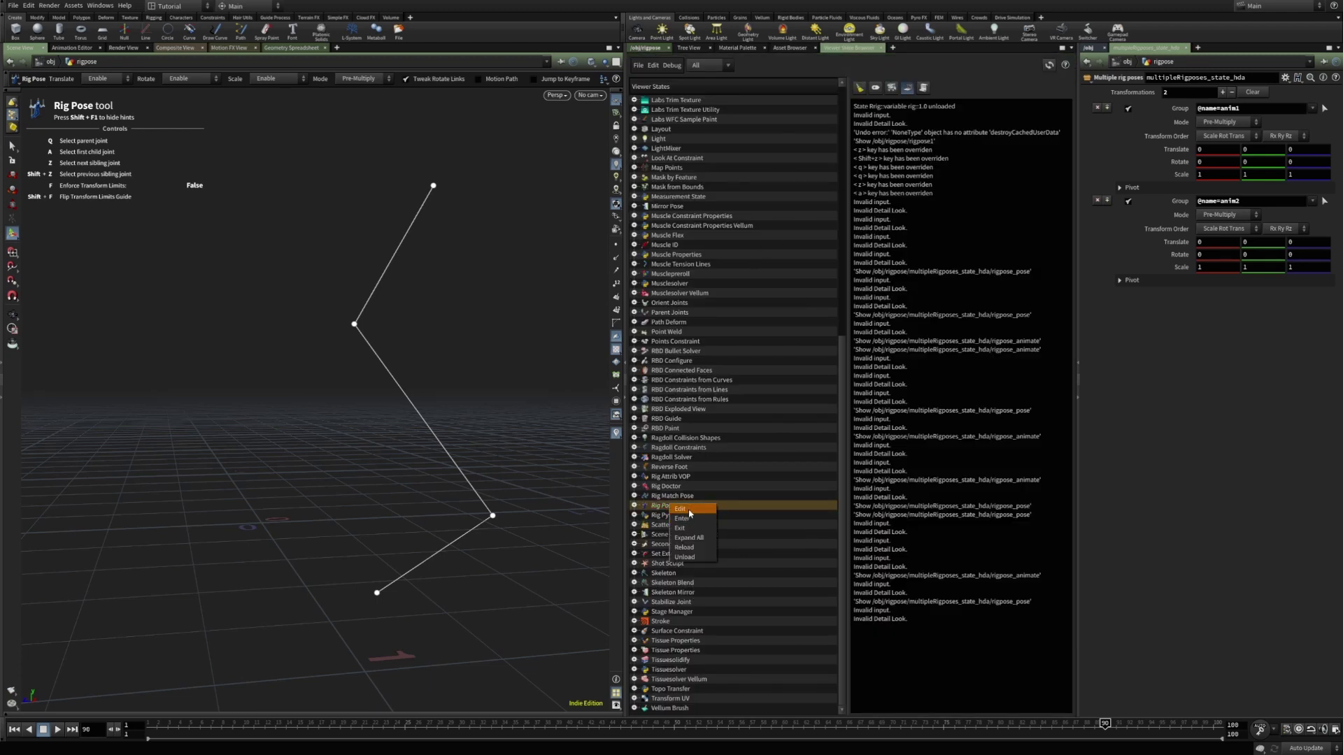
click(693, 519)
drag(689, 319, 778, 242)
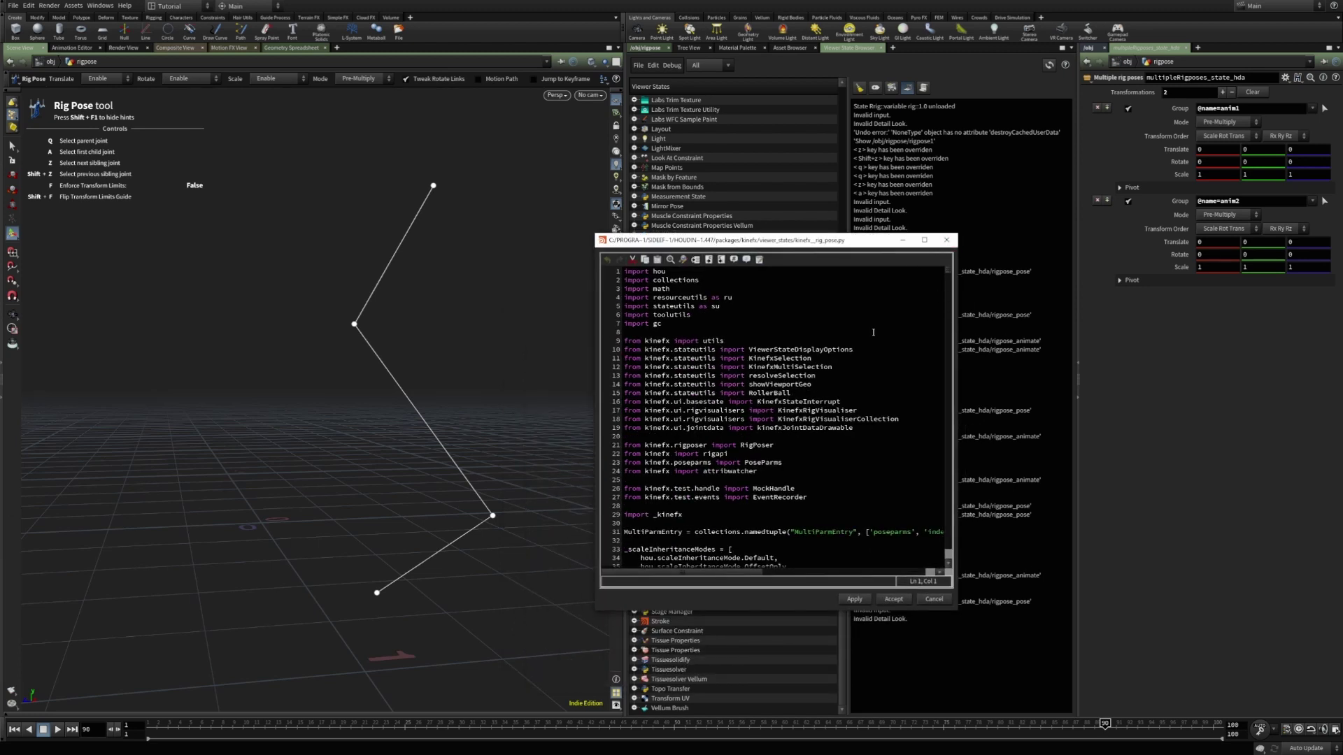
- Search the Rig Pose state code for getPose, close the code editor and return to the network view
click(836, 349)
key(ctrl+f)
text(getPose)
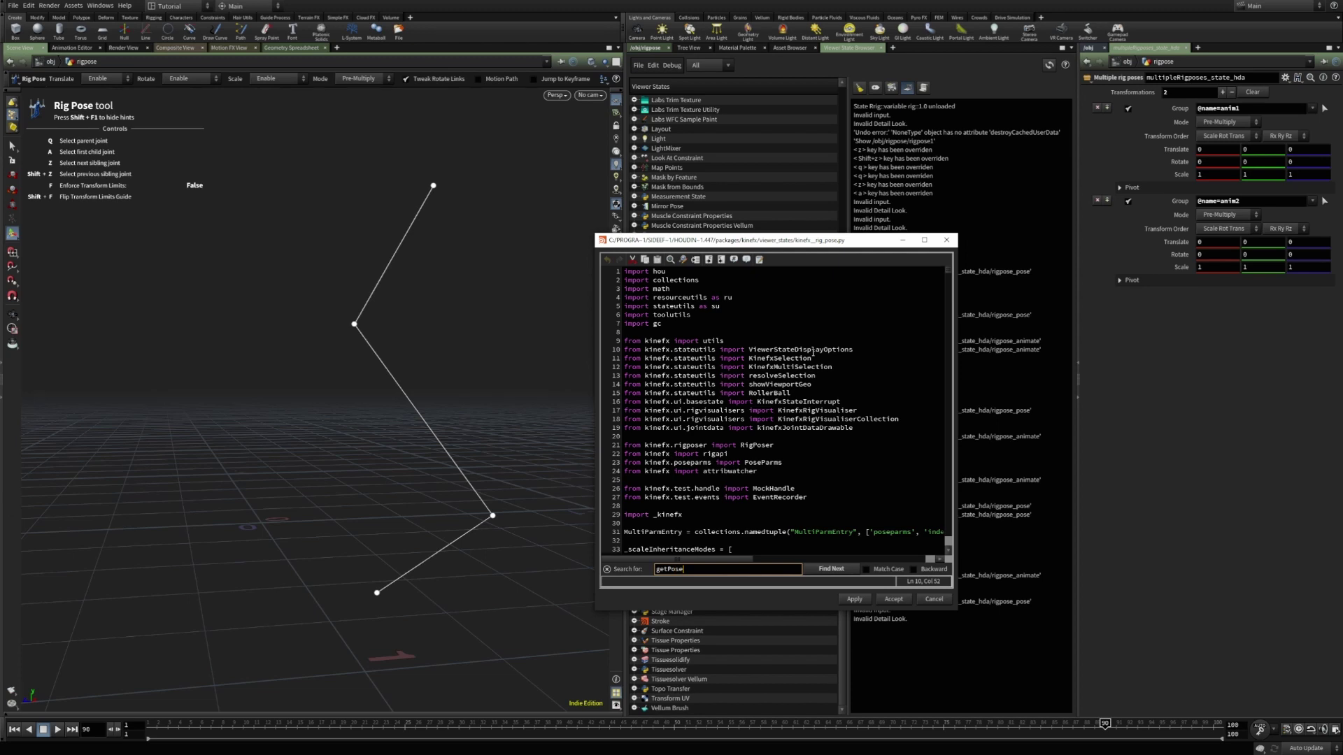
key(Return)
scroll(768, 415, down, 3)
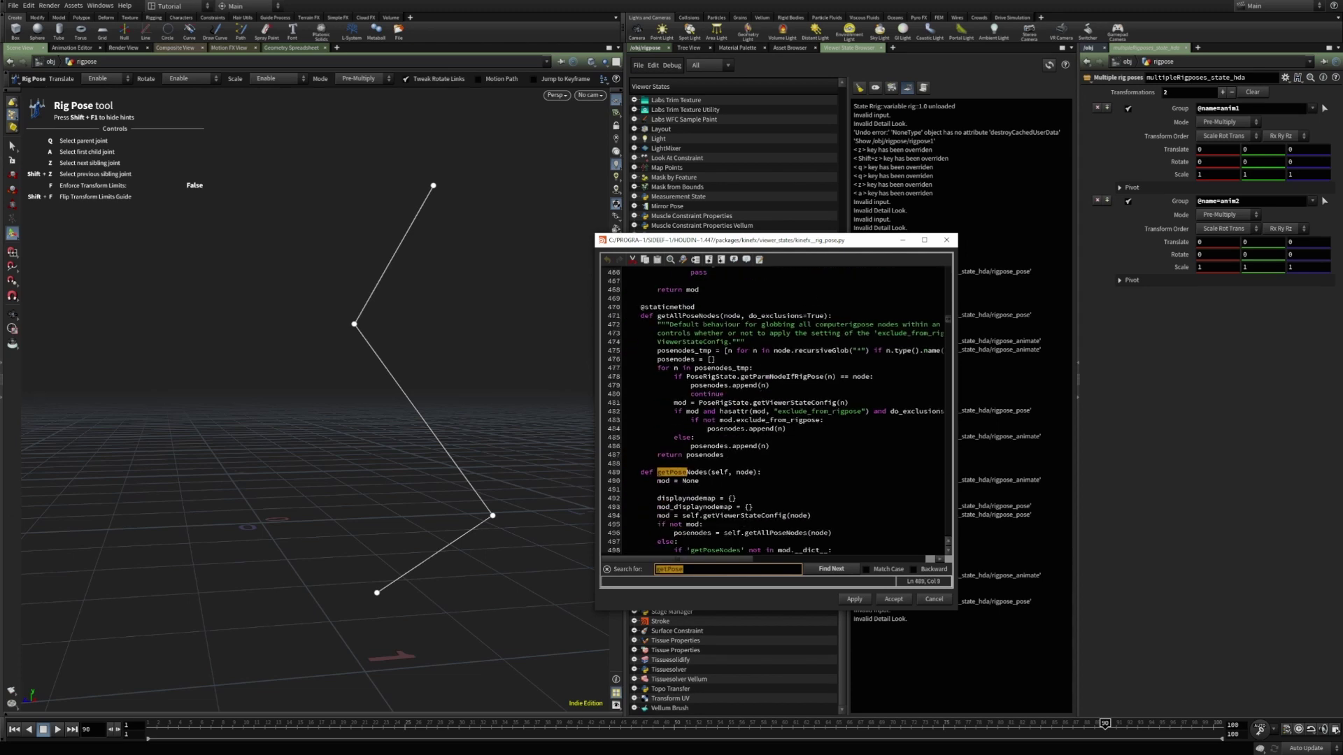
click(947, 240)
click(647, 47)
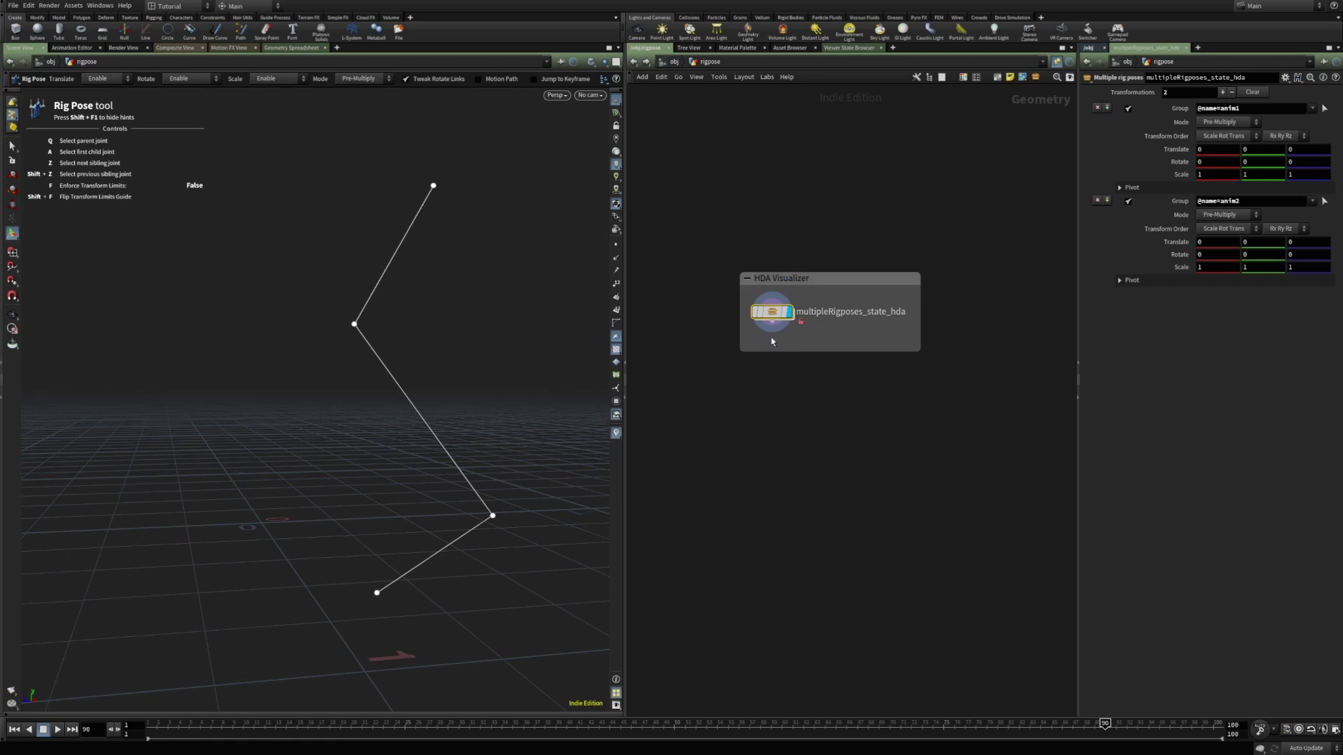
right_click(773, 312)
click(797, 509)
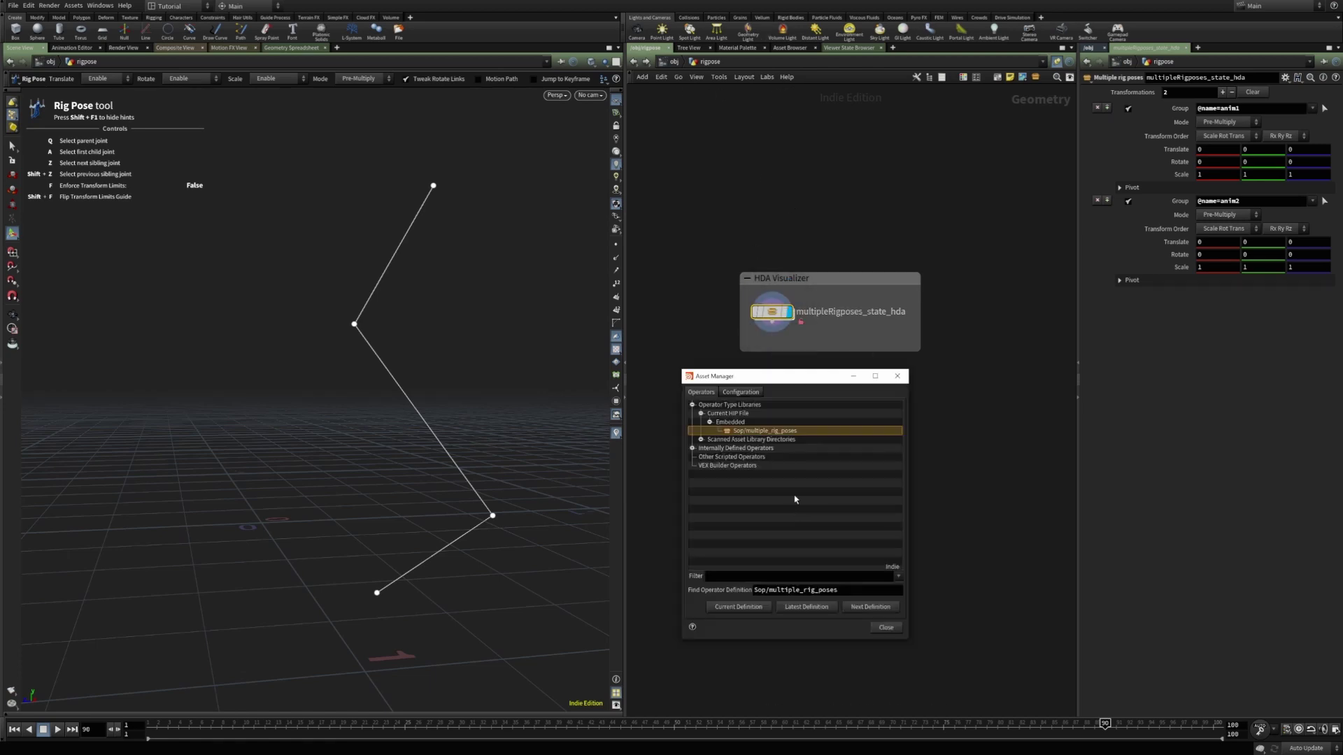
click(886, 627)
- Review the asset's default state again in its operator type properties and close them
right_click(772, 312)
click(804, 501)
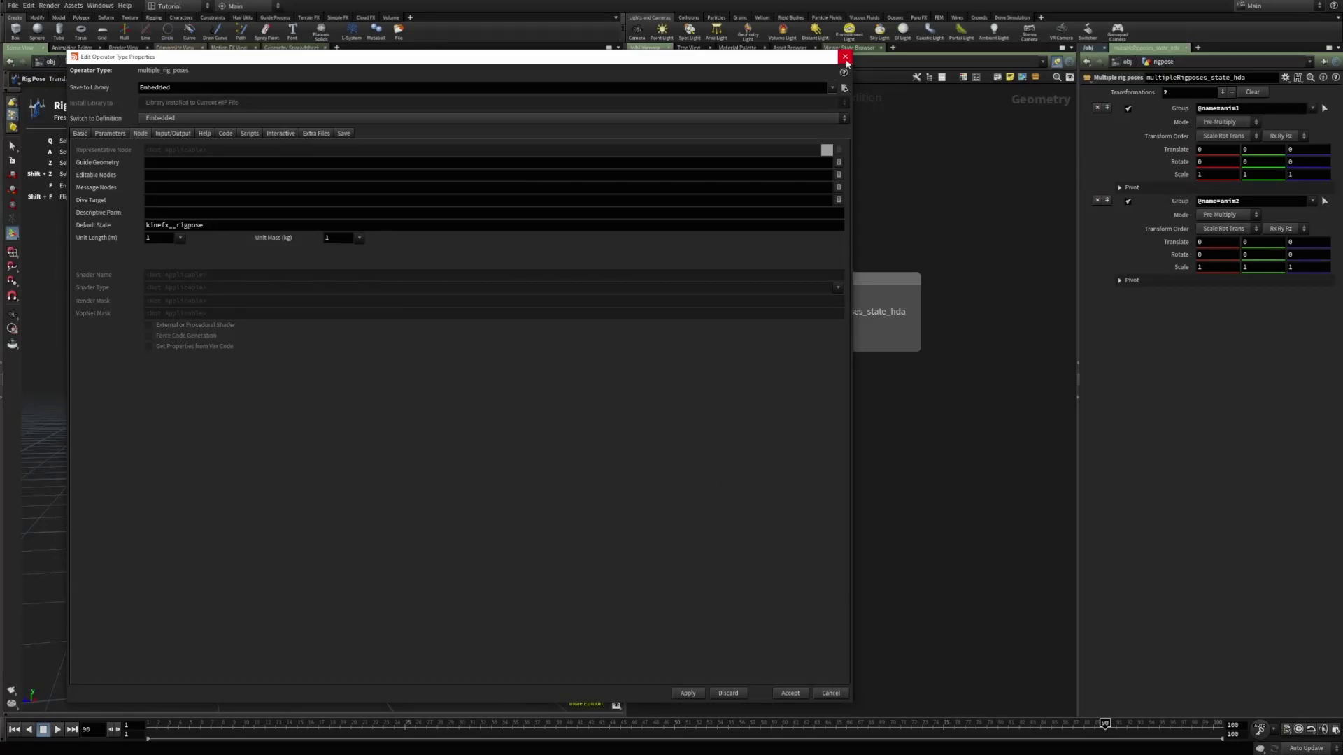
click(845, 58)
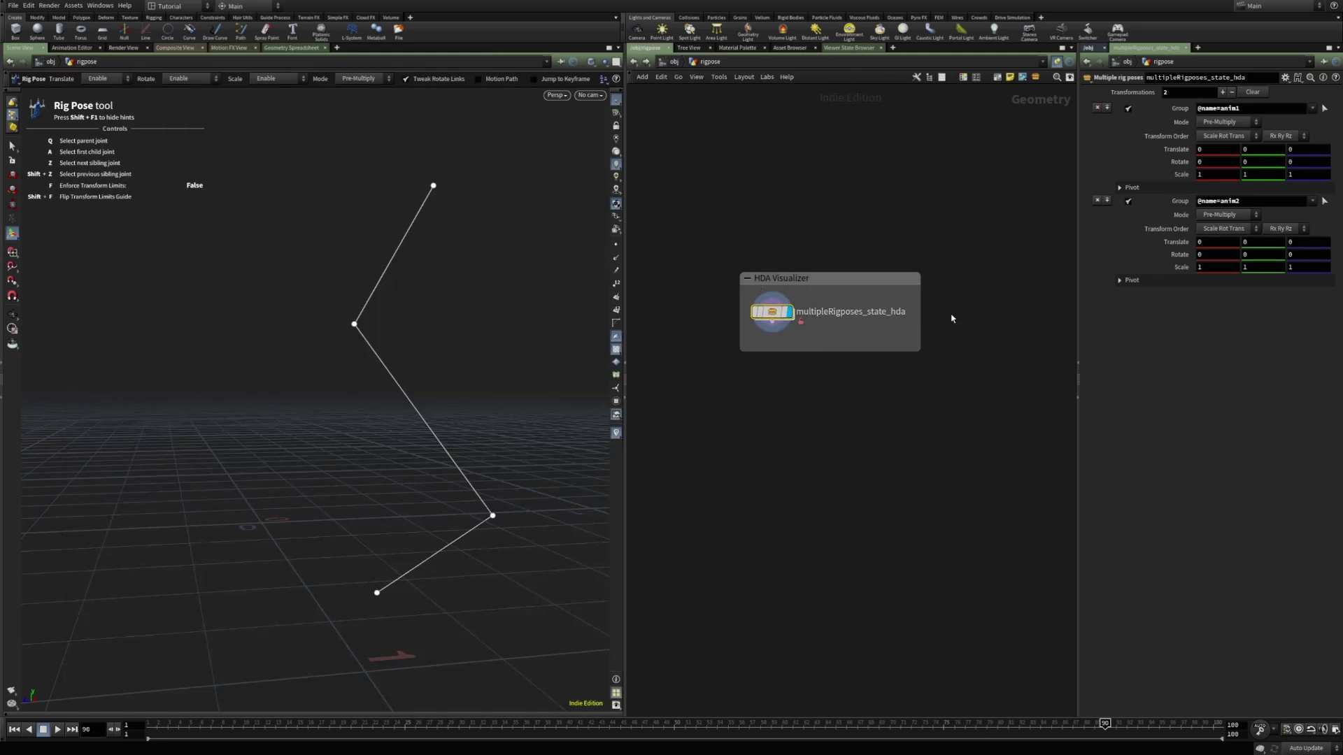
- Inside the asset, add one Rig Visualiser configuration to rigpose_pose with the group set to *
mouse_move(775, 318)
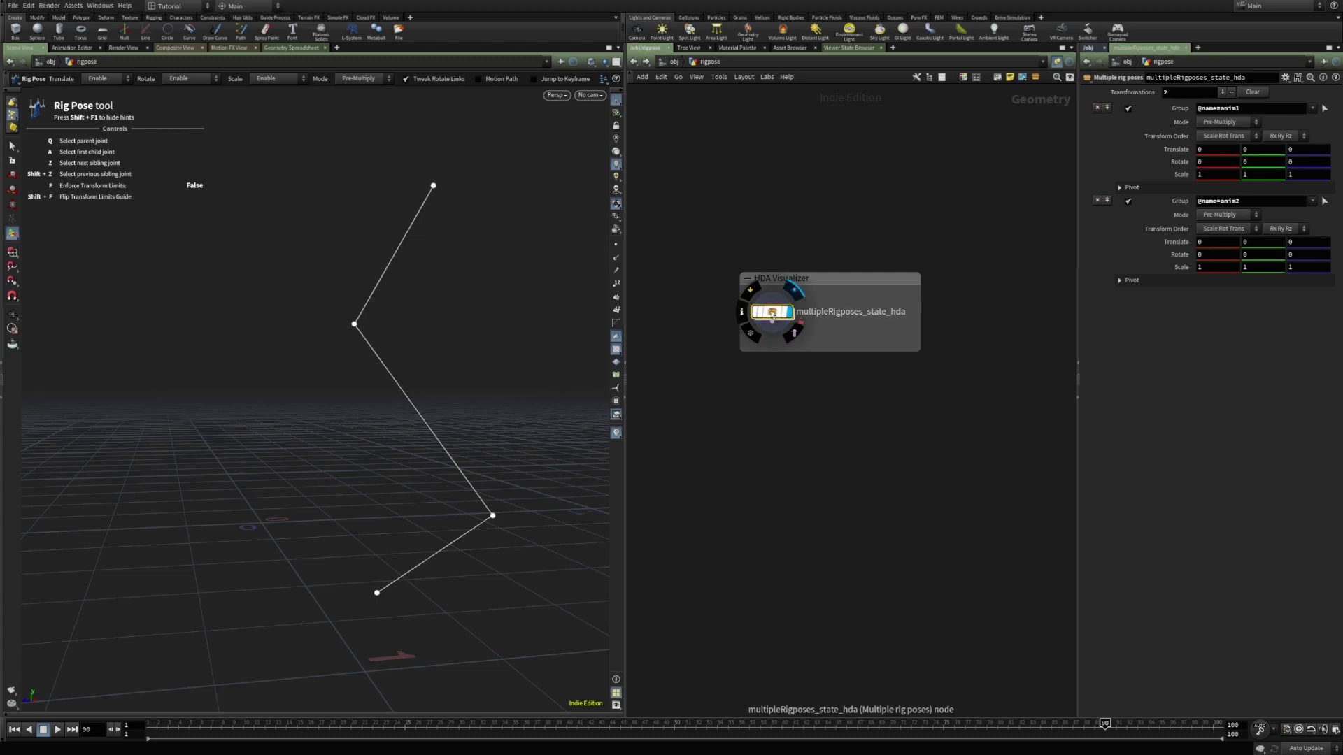
double_click(773, 313)
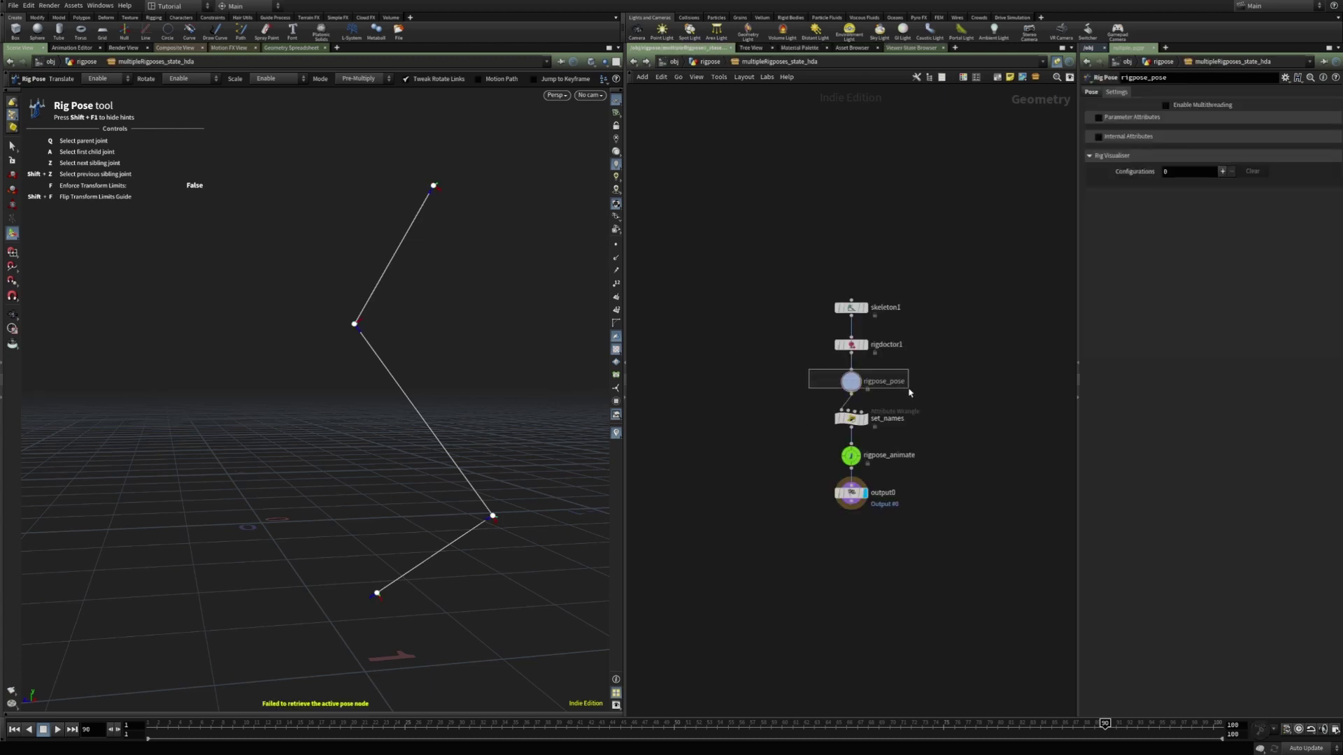
click(1223, 171)
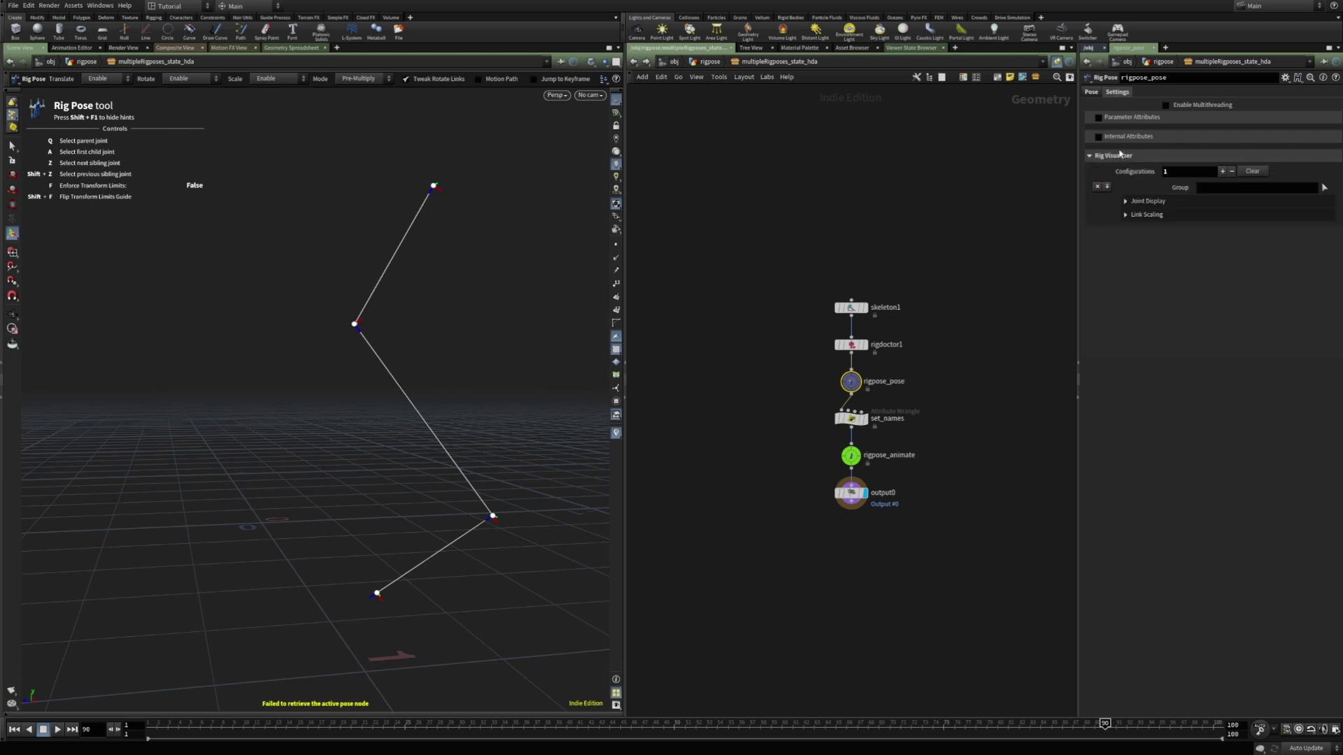
click(1216, 188)
text(*)
key(Return)
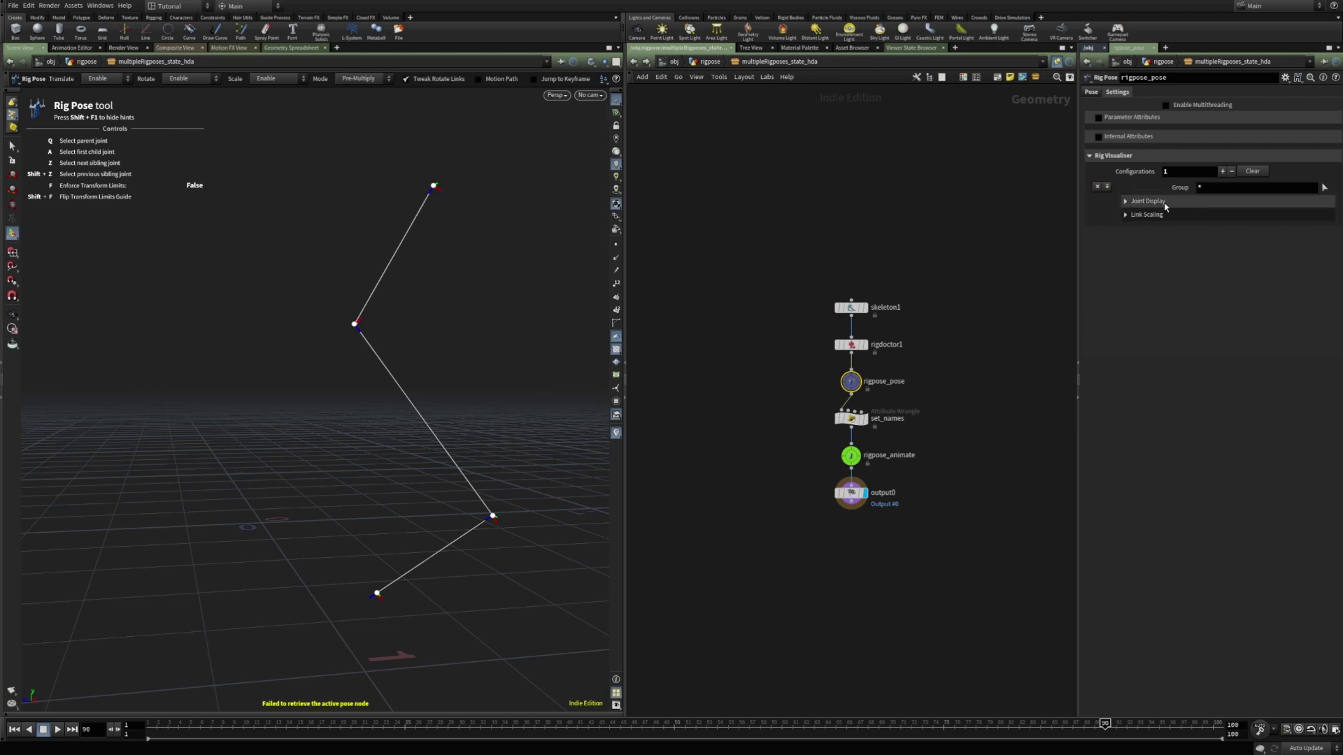
- Turn off Show Joint, Show Polygon Lines and Show Packed Geometry in the rigpose_pose visualiser's Joint Display settings
click(1160, 203)
click(1220, 216)
click(1223, 226)
click(1217, 236)
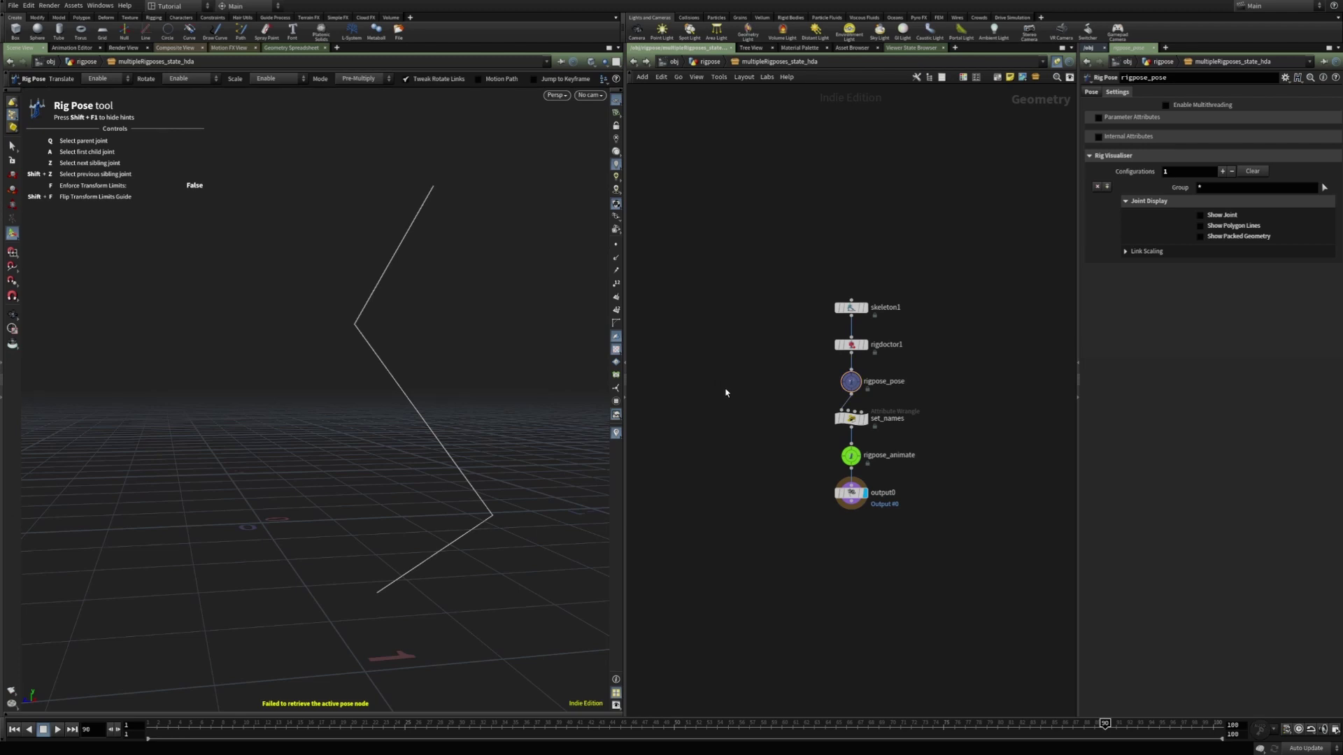
- Return to the asset level and test selecting the two middle joints of the skeleton in the viewport
key(u)
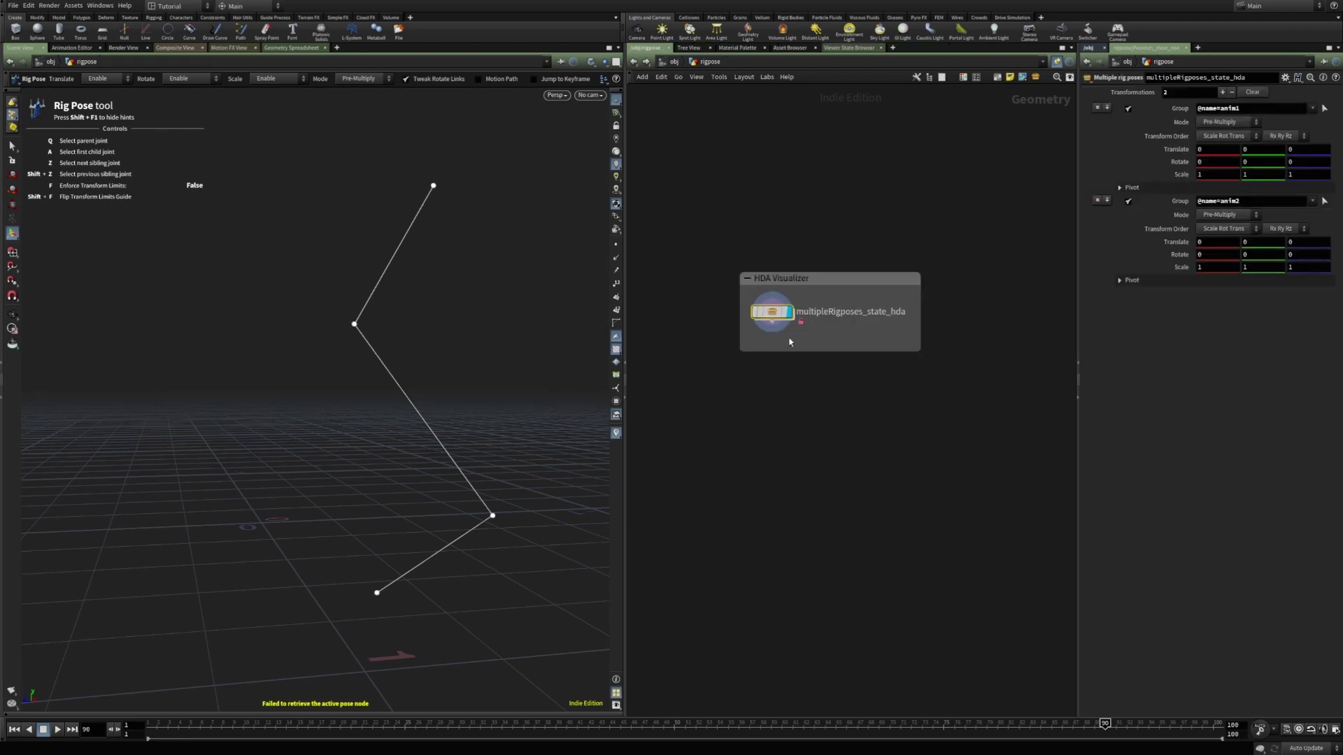
key(Return)
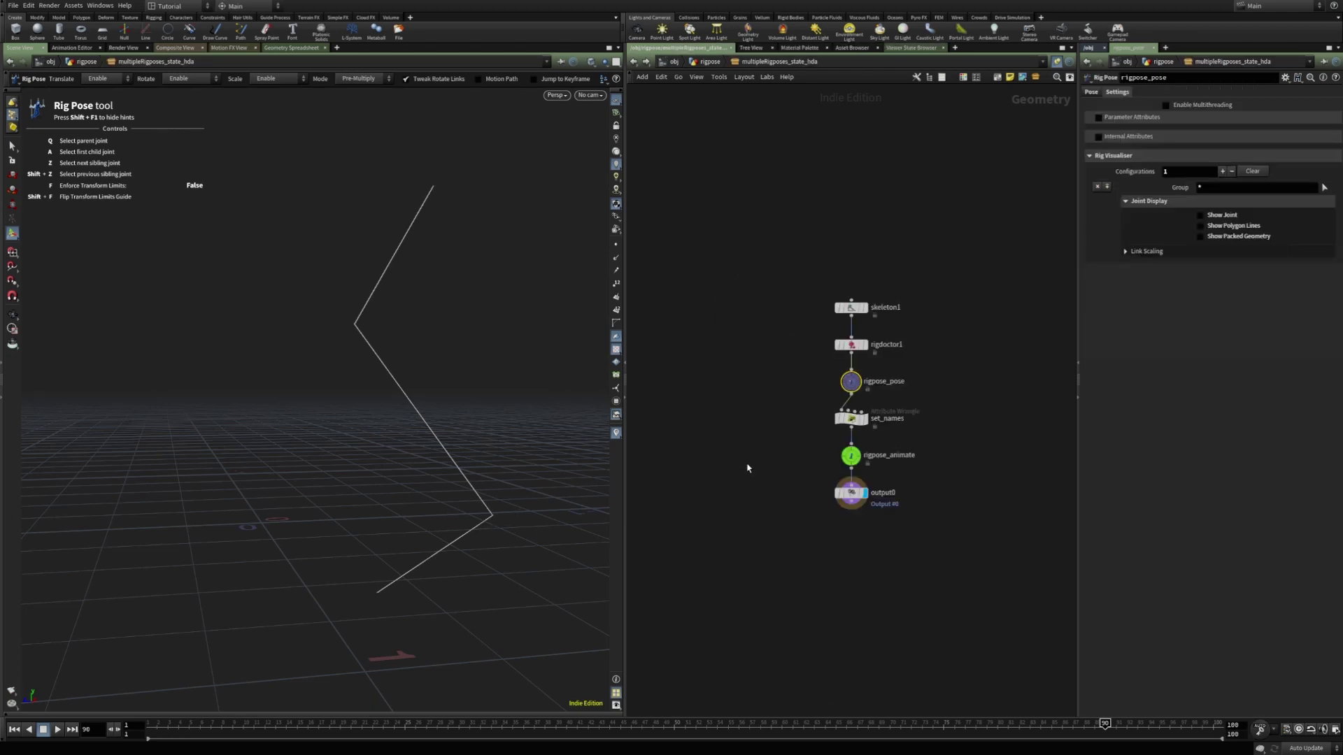
key(u)
click(493, 516)
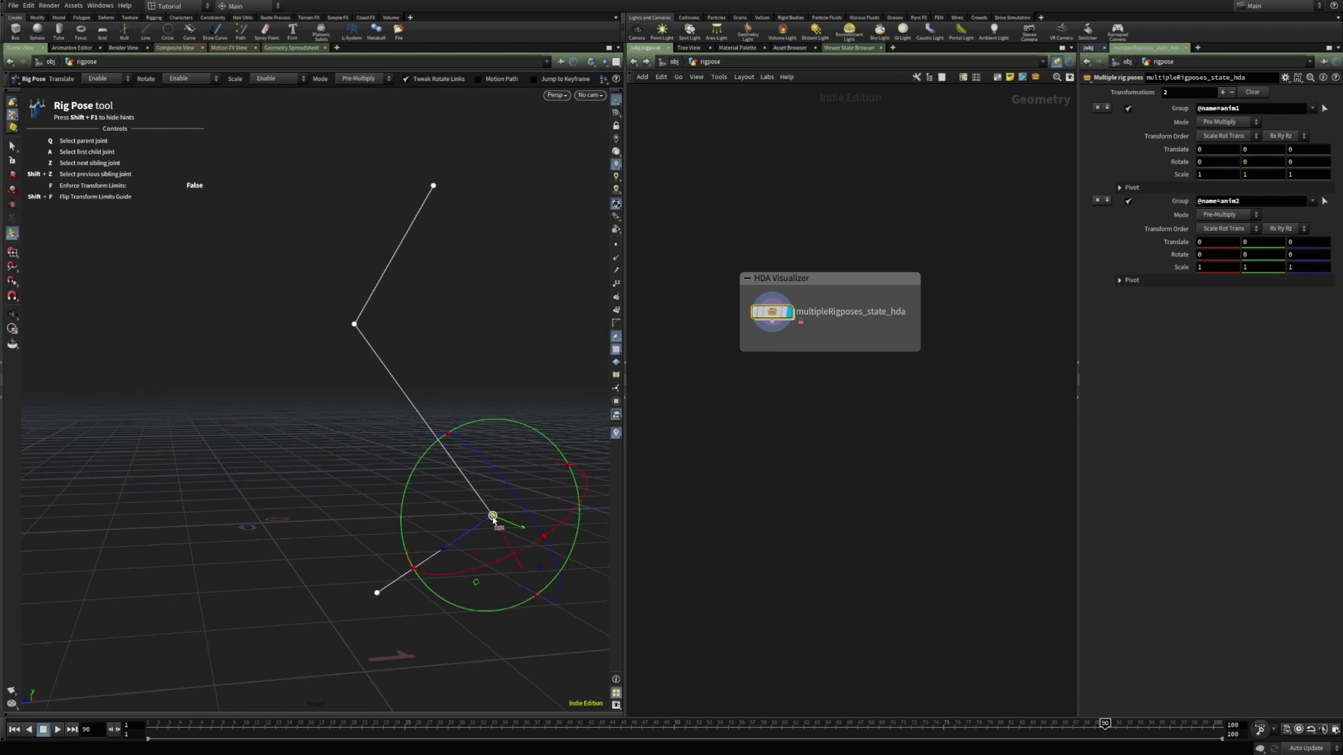
click(355, 325)
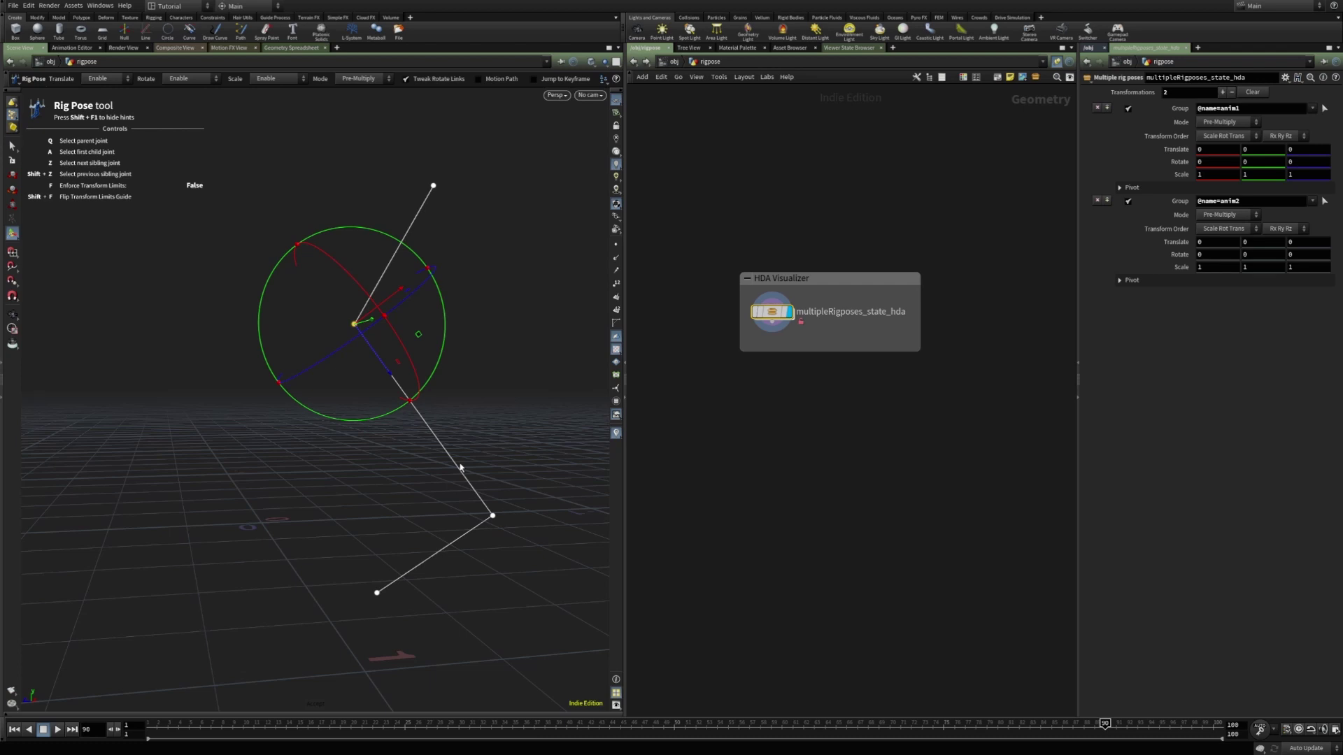
click(492, 516)
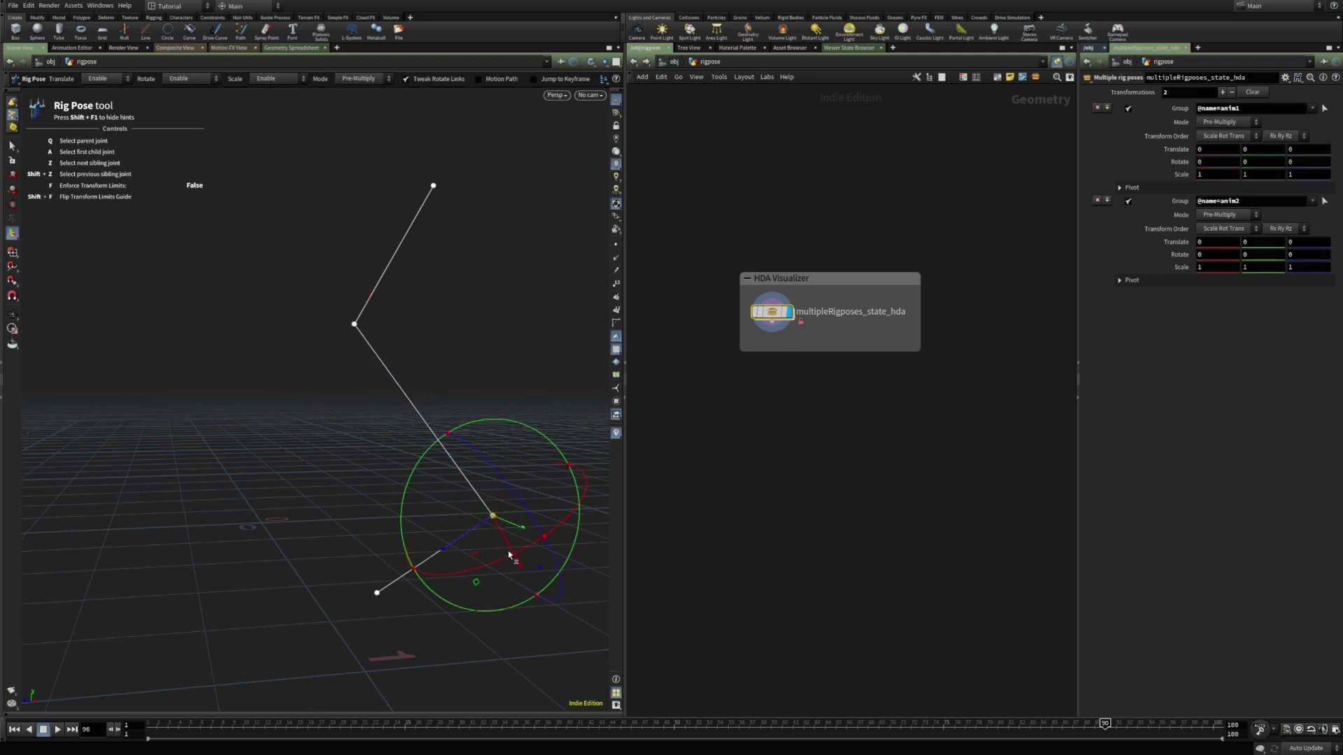
- Try transforming the selected lower middle joint in the viewport and undo each change
drag(509, 555, 493, 500)
key(ctrl+z)
drag(420, 465, 429, 537)
key(ctrl+z)
alt+middle_drag(532, 386, 466, 387)
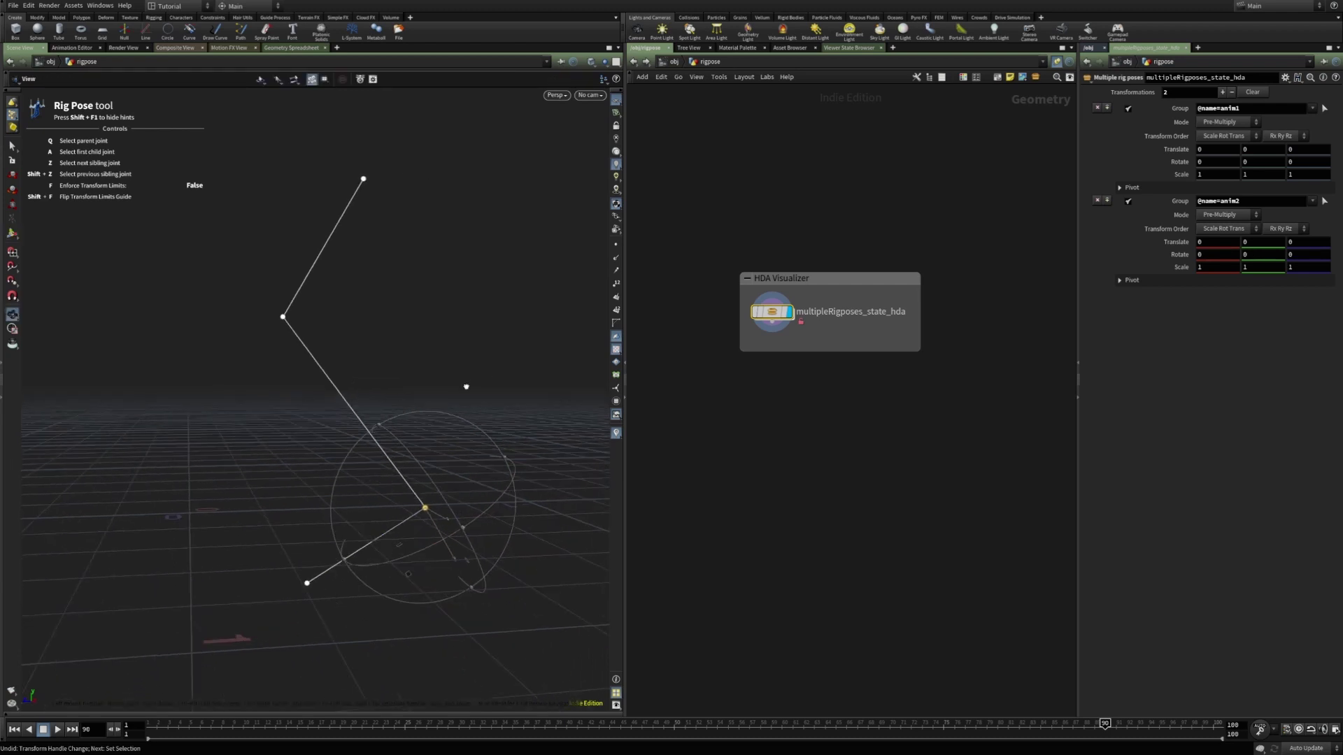
drag(467, 387, 483, 387)
- Highlight the Default State entry in the asset's type properties and close them without changes
right_click(771, 312)
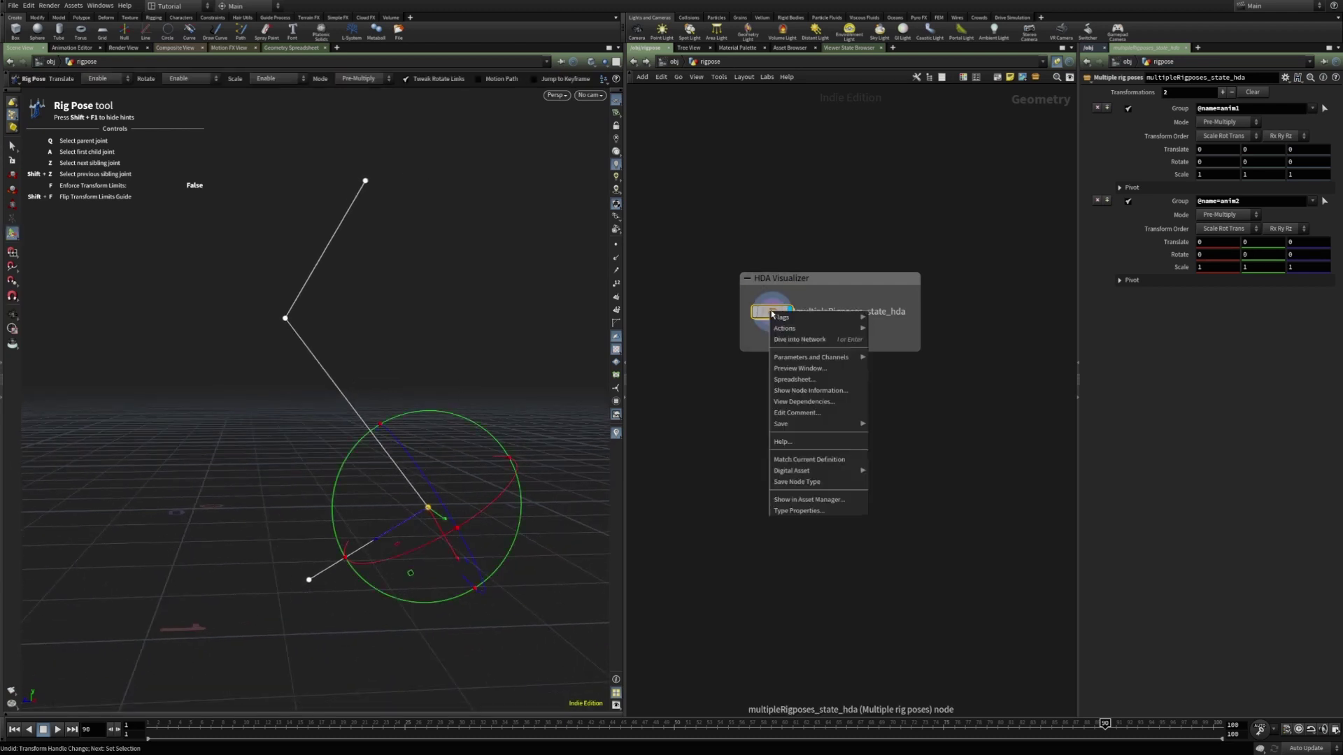
click(797, 512)
drag(203, 225, 144, 225)
click(492, 399)
click(845, 57)
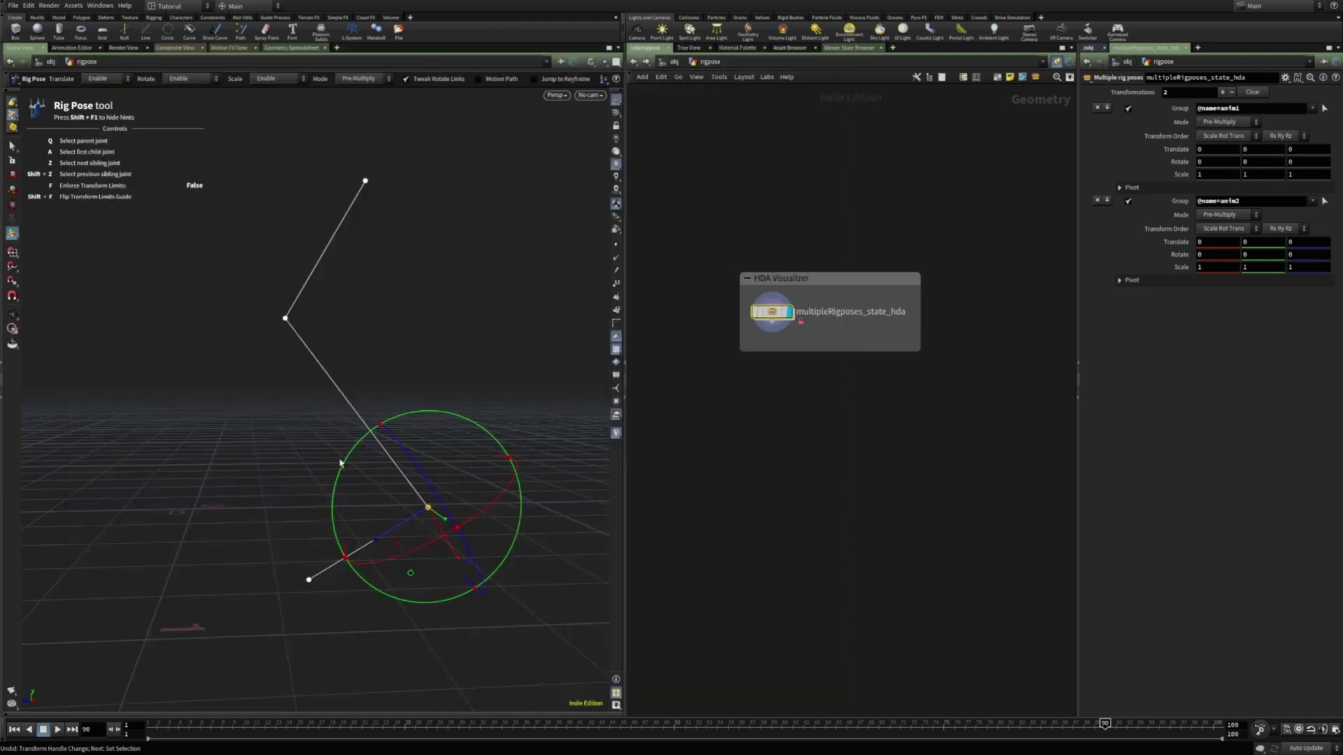
- Try rotating the lower middle joint once more and undo the rotation
drag(340, 463, 355, 535)
key(ctrl+z)
- Inside the asset, move the skeleton1 and rigdoctor1 nodes up, leaving a gap above rigpose_pose
click(782, 301)
double_click(773, 316)
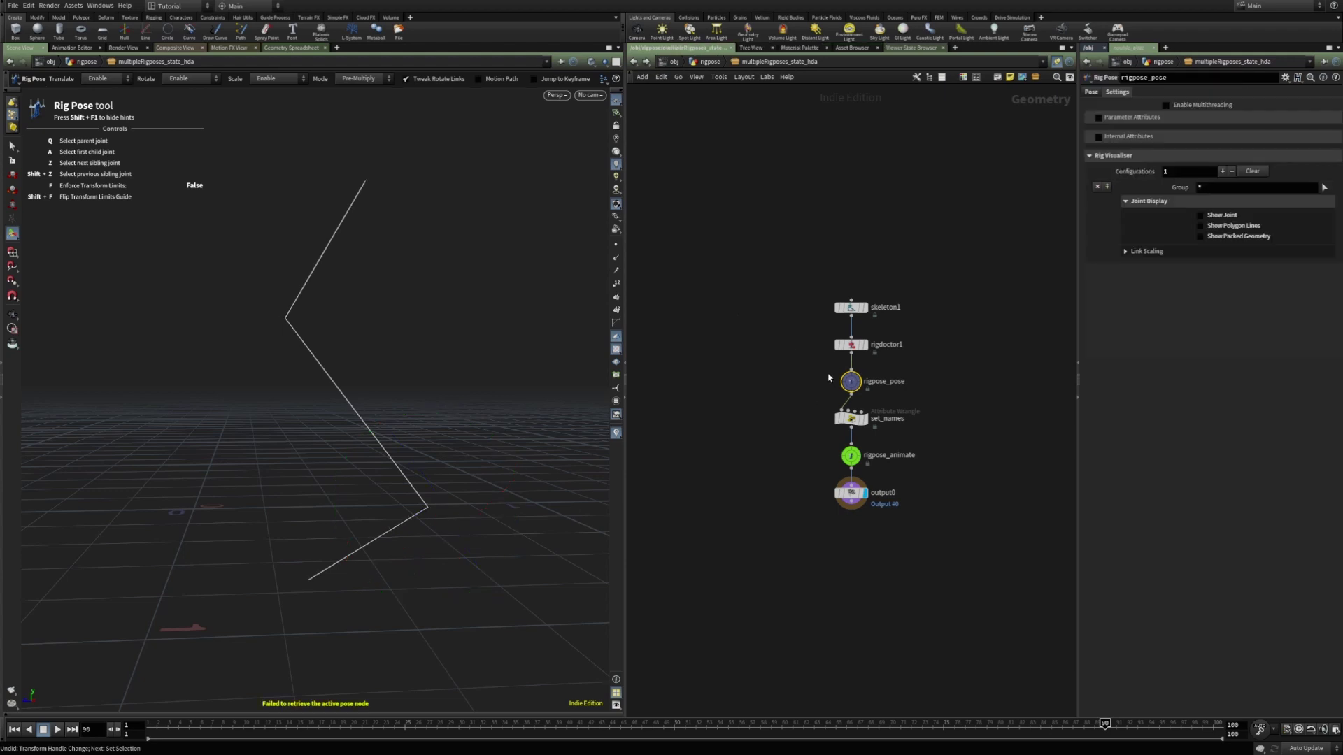
drag(815, 265, 861, 314)
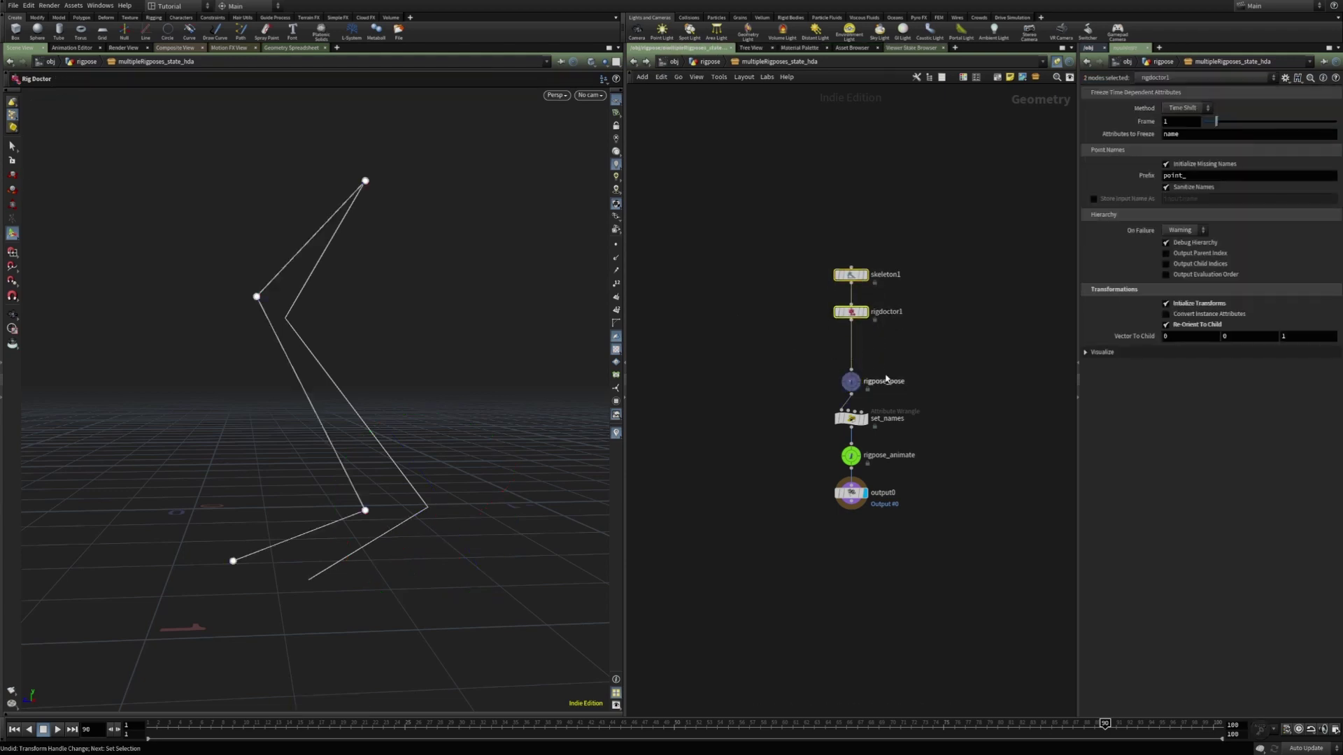
- Insert a Configure Rig Visualizers node between rigdoctor1 and rigpose_pose inside the asset
drag(827, 367, 875, 395)
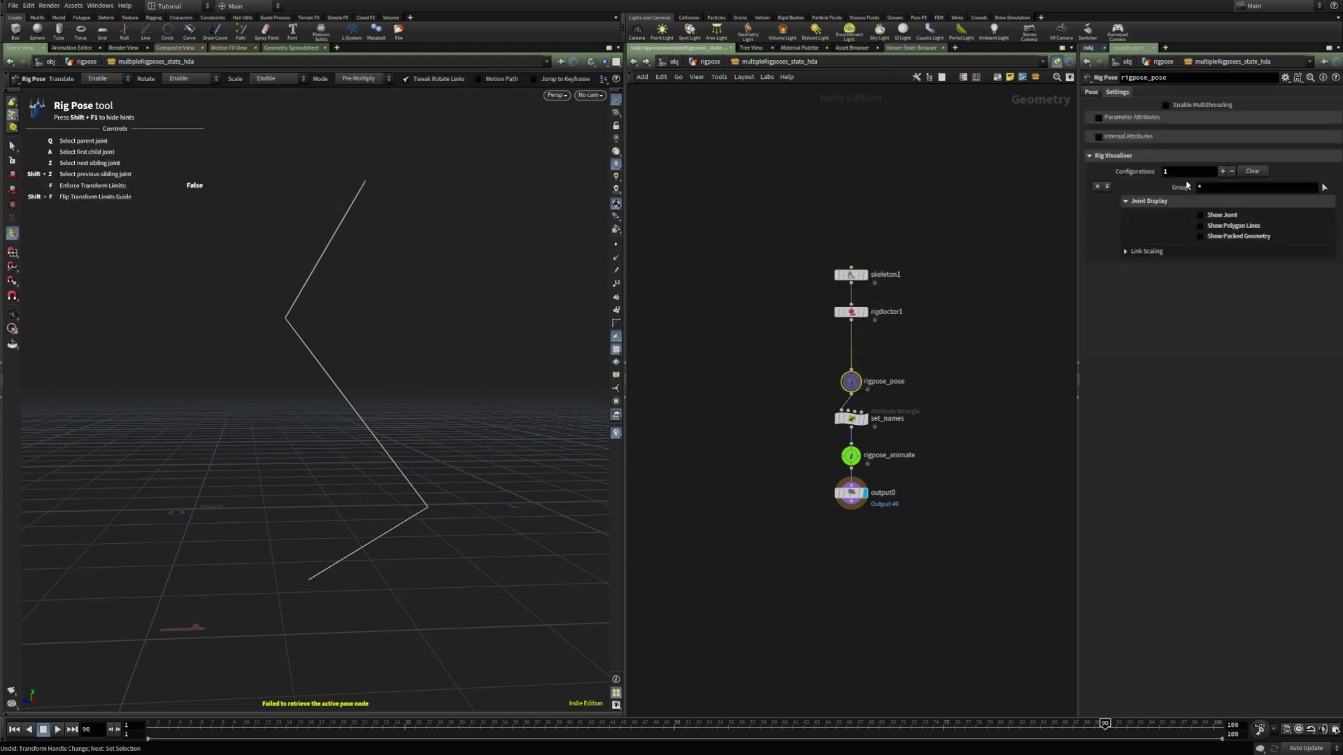
key(Tab)
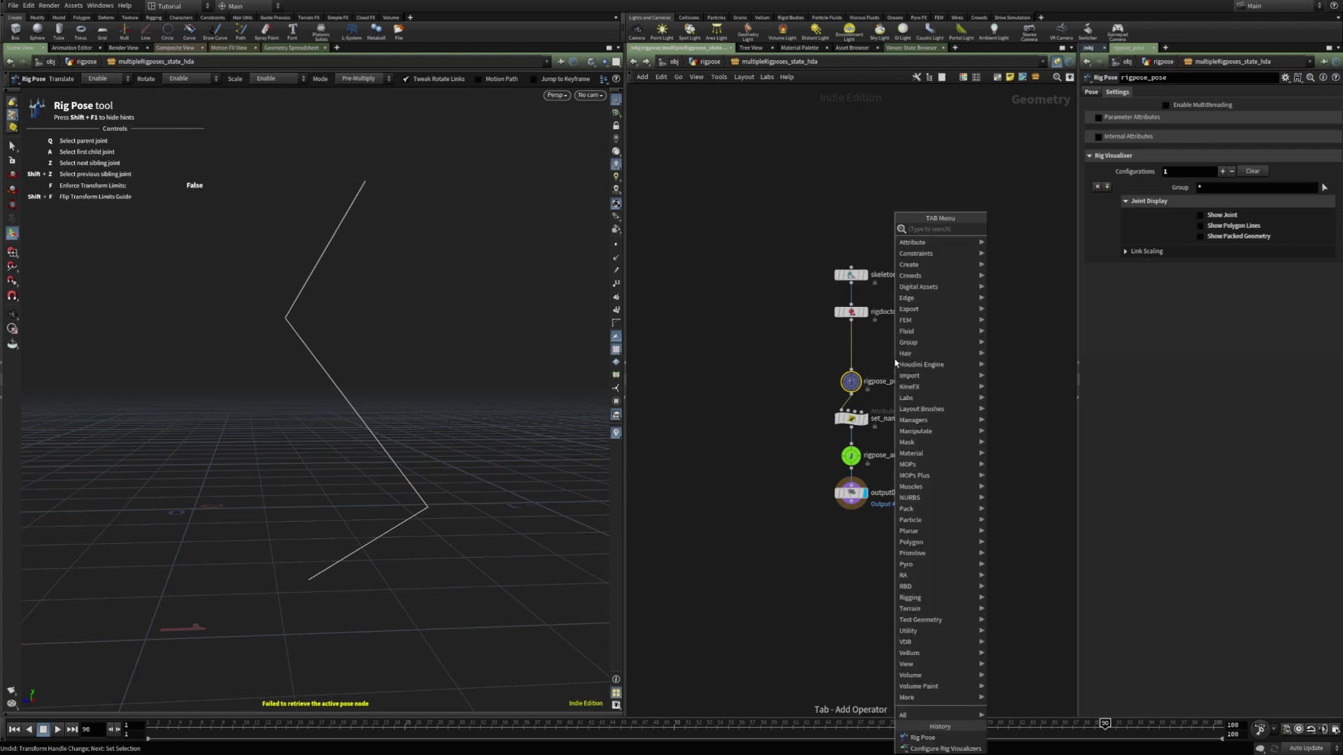
text(configure)
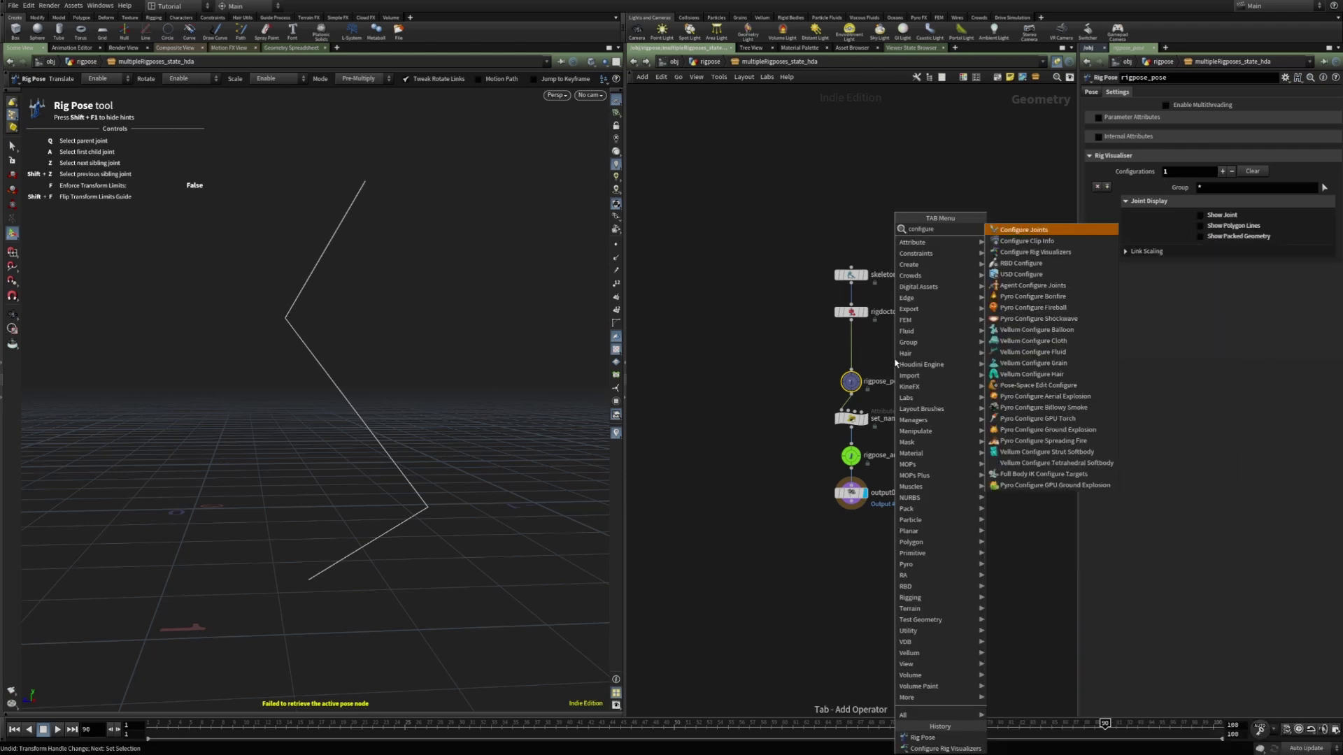
key(Down)
key(Down)
key(Return)
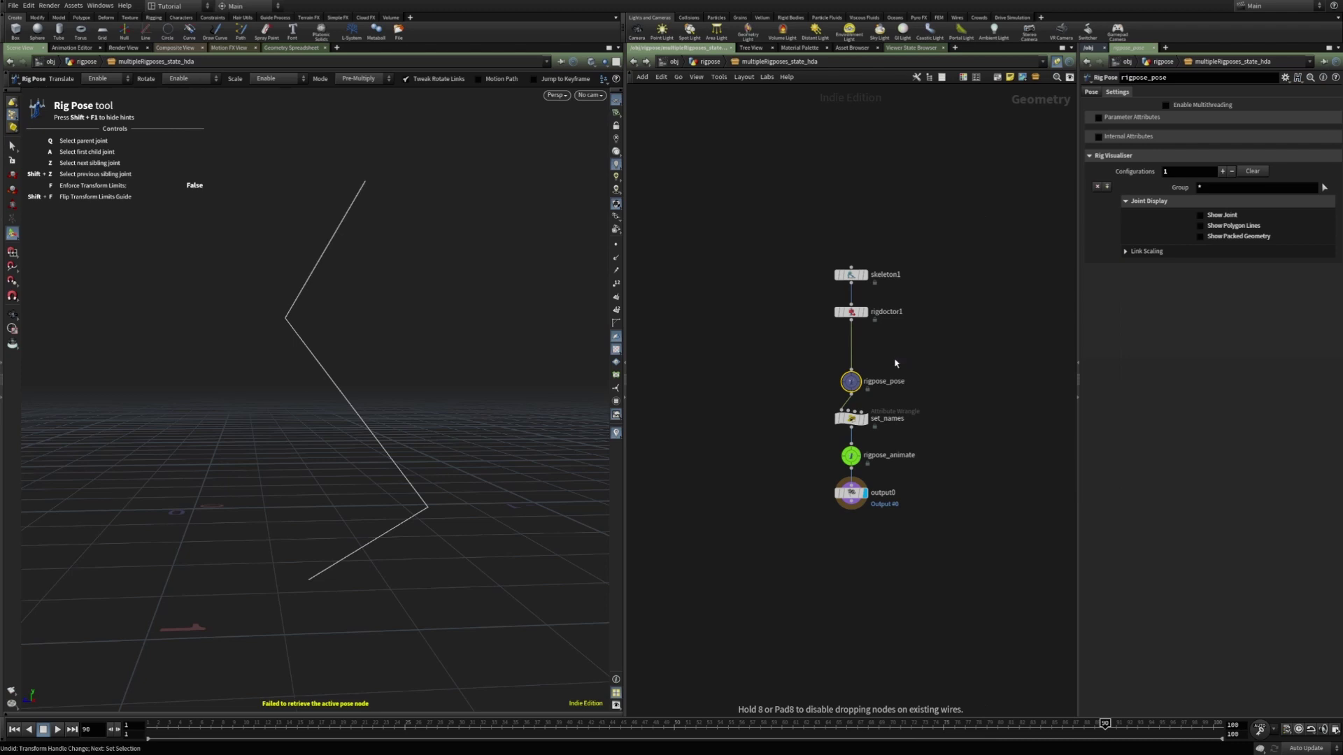
click(886, 360)
drag(885, 359, 849, 346)
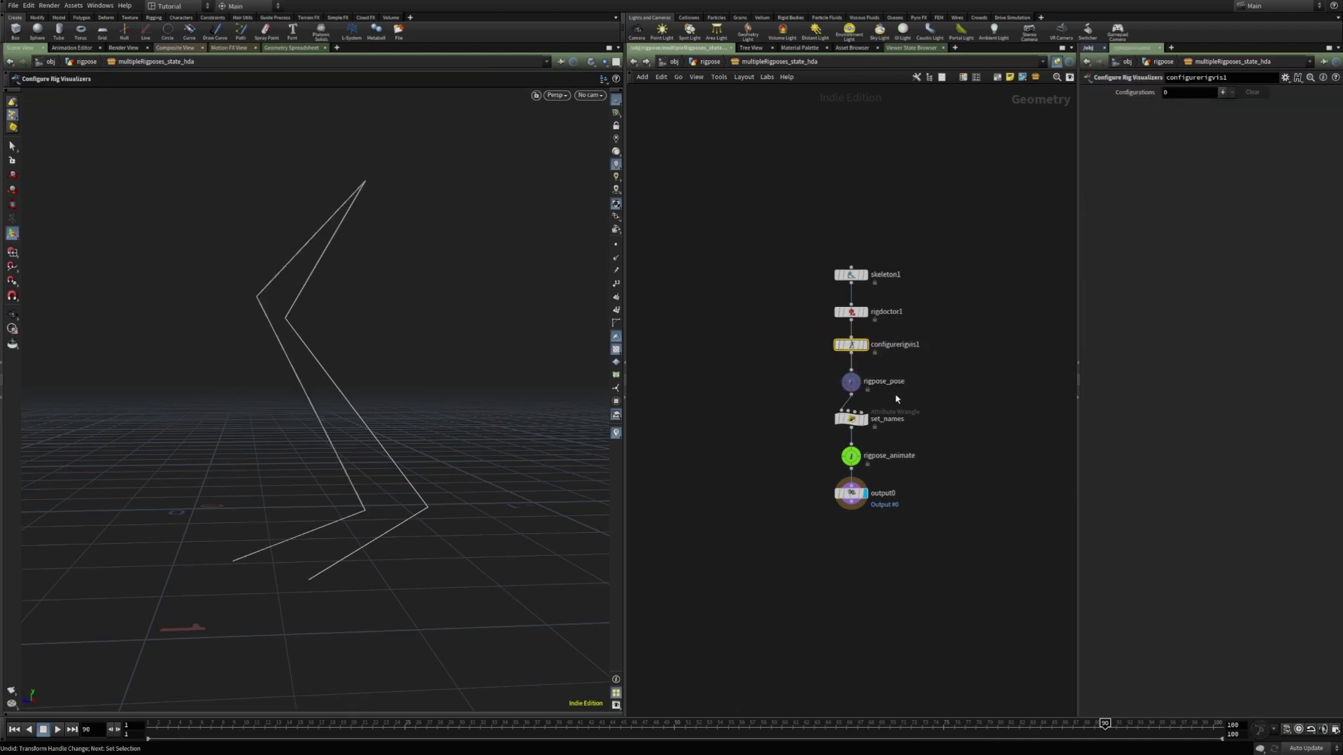
- Move set_names, rigpose_animate and output0 down to leave a gap, and clear the rig visualizer configurations on rigpose_pose
scroll(823, 402, up, 2)
drag(789, 412, 876, 517)
drag(858, 422, 854, 487)
click(856, 378)
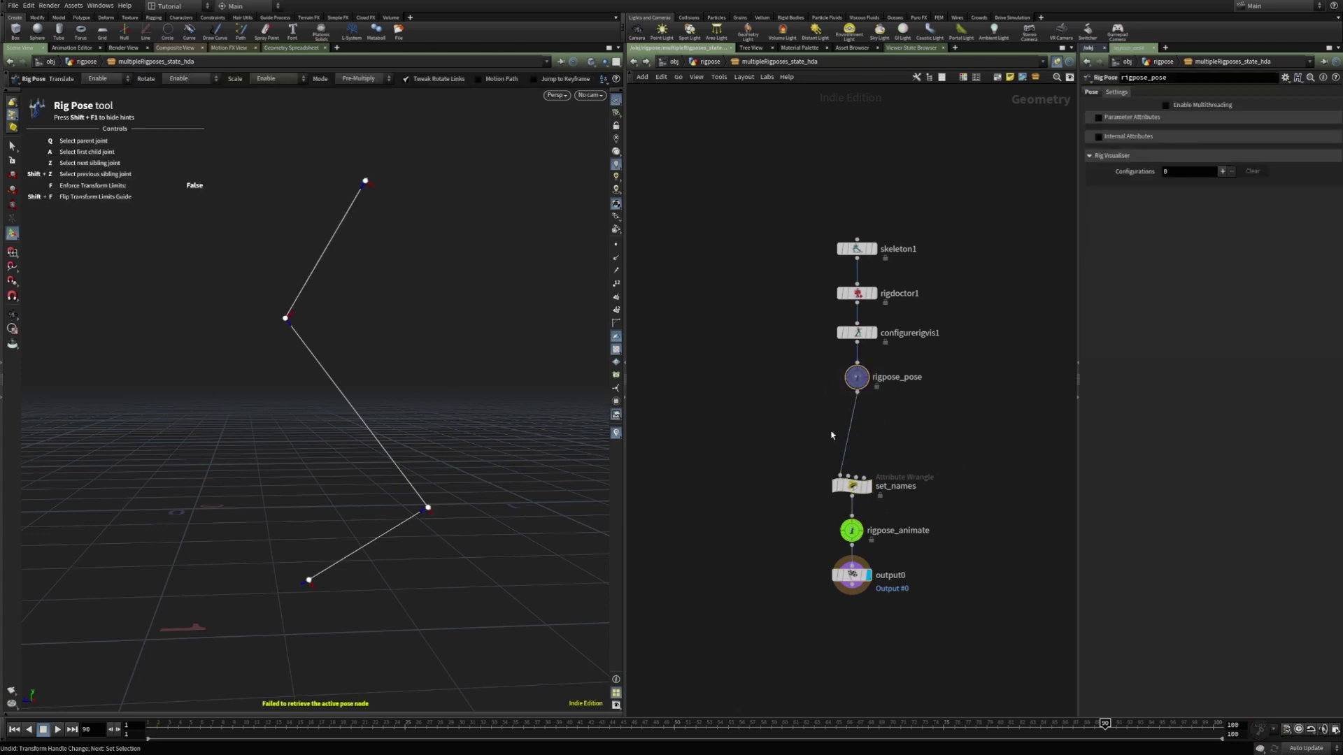
- Add two Rig Pose nodes in the chain between rigpose_pose and set_names
key(Tab)
text(rigpose)
key(Return)
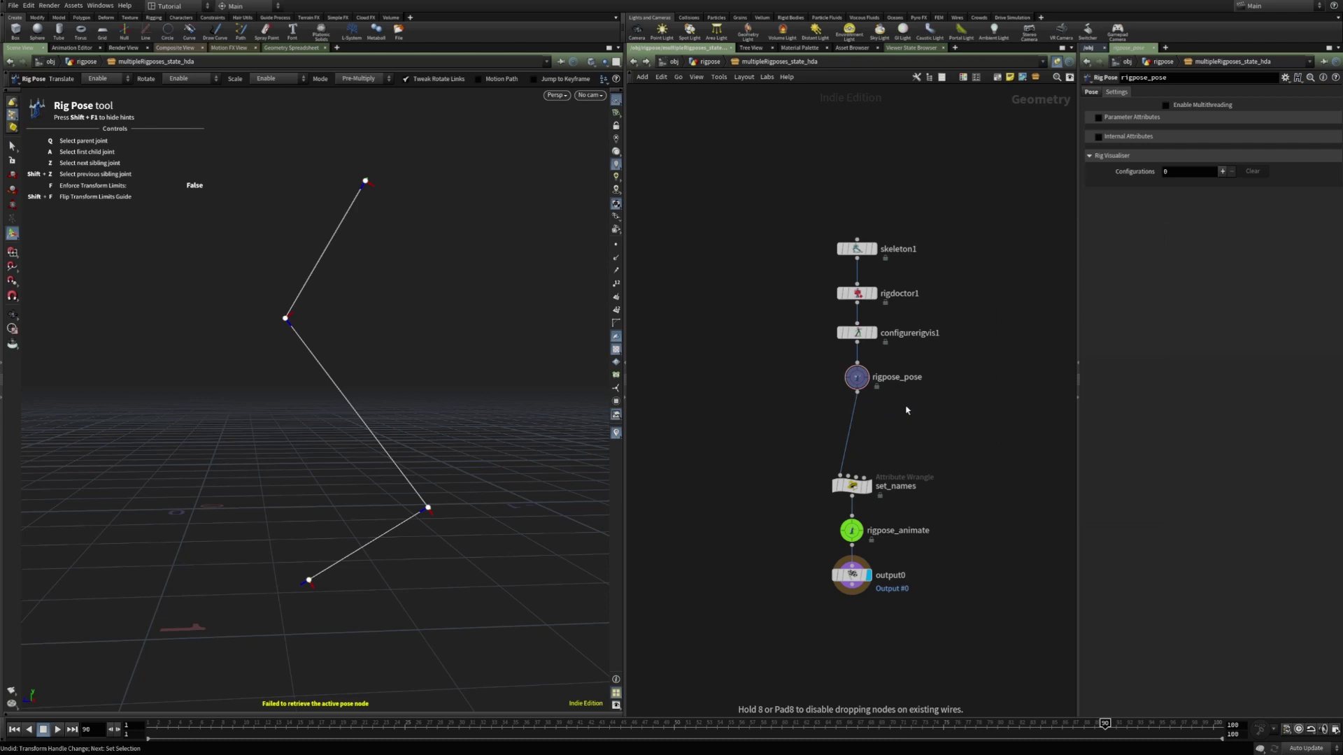
click(906, 410)
drag(905, 407, 862, 452)
drag(861, 452, 857, 463)
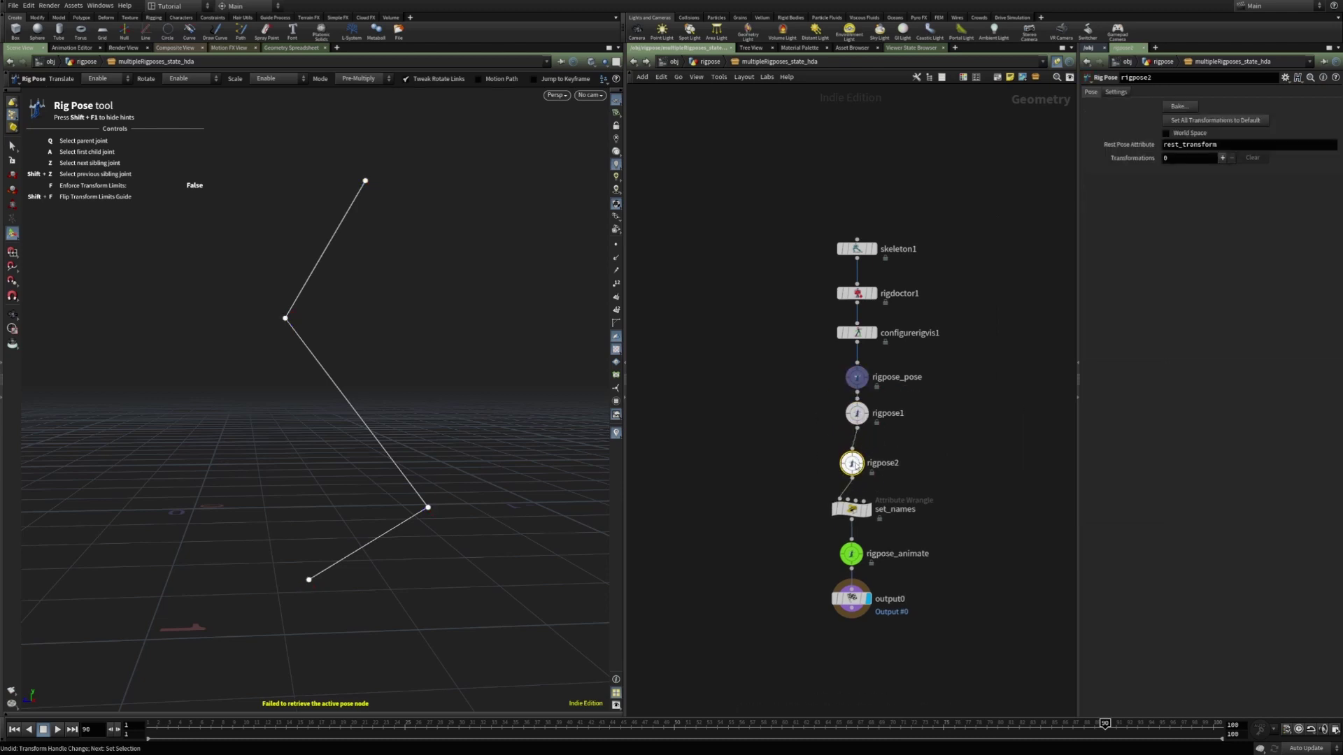
- Go up to the asset, test picking the upper middle joint in the viewport, and go back inside the asset
key(u)
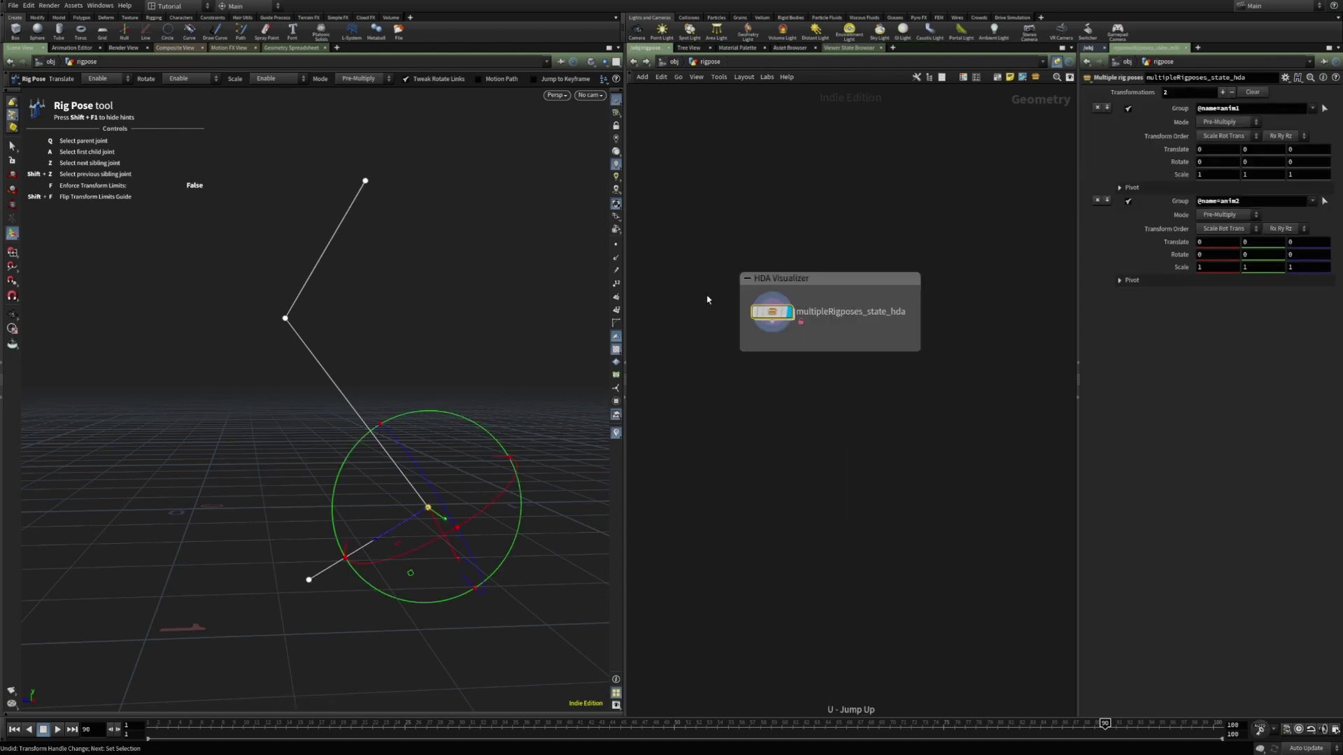
click(286, 320)
double_click(774, 325)
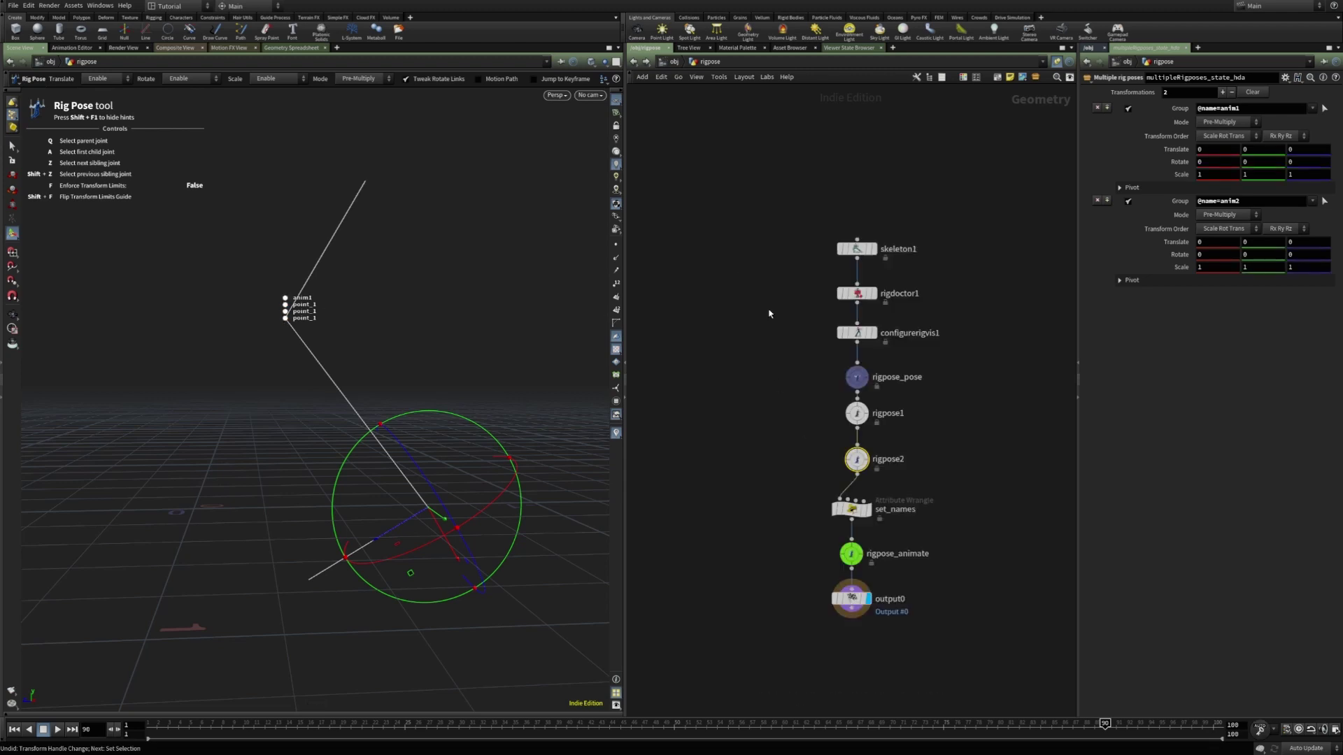
- Add one configuration for group * on configurerigvis1 with Show Joint, Show Polygon Lines and Show Packed Geometry turned off
click(1222, 92)
text(*)
key(Return)
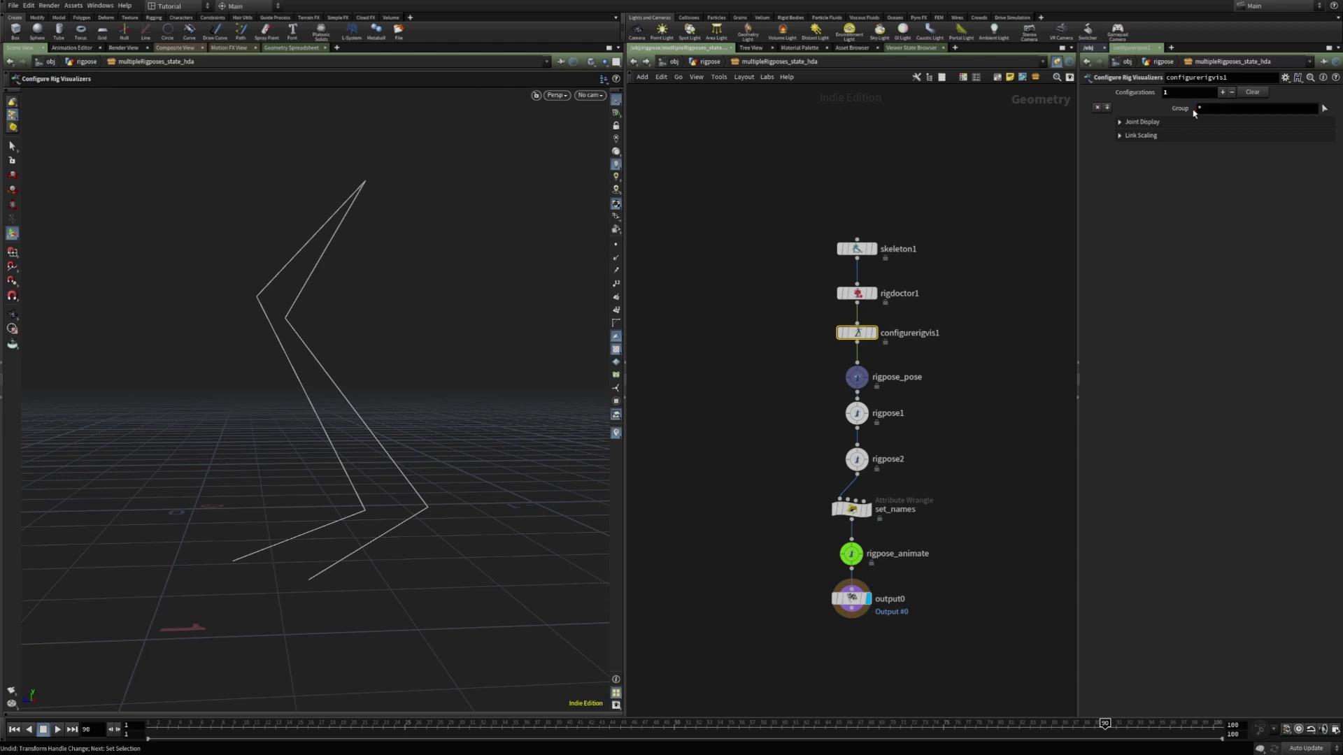
click(1120, 122)
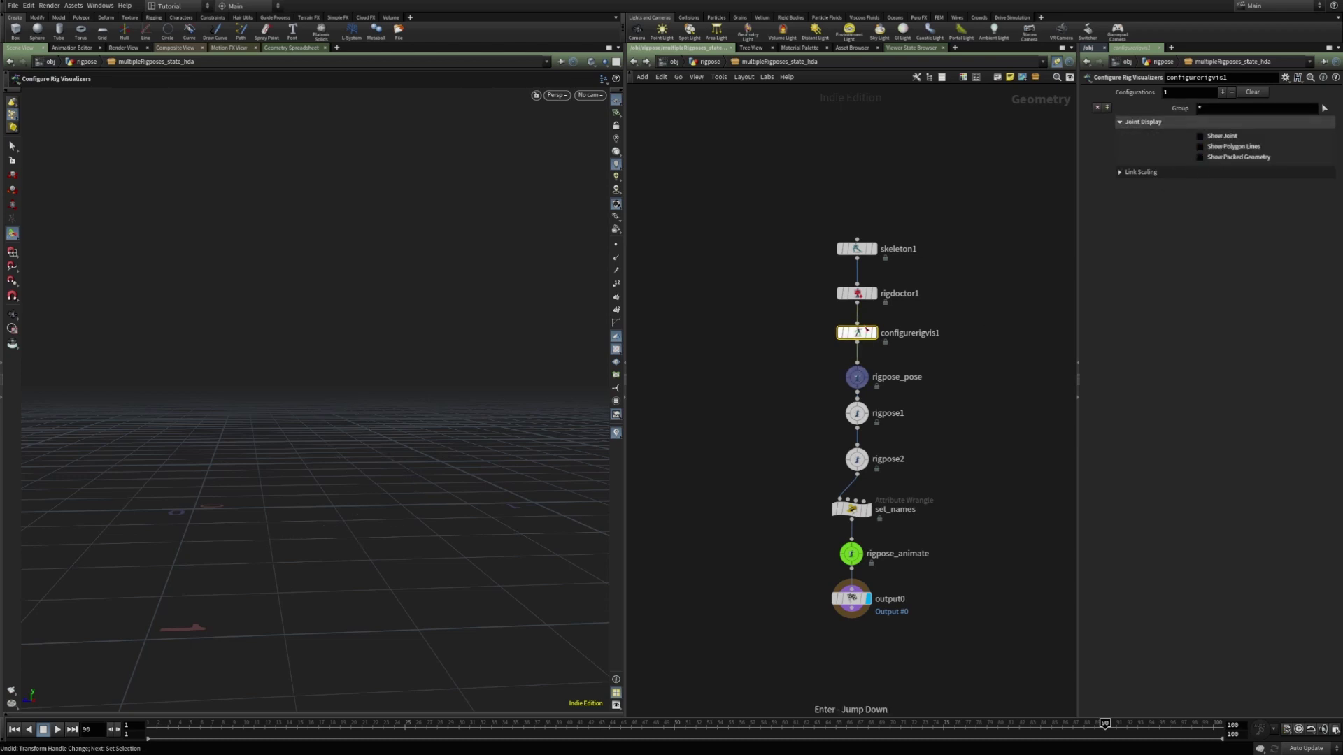
- Copy configurerigvis1 to just after rigpose2 and enable Show Joint, Show Polygon Lines and Show Packed Geometry on the copy
alt+drag(859, 338, 867, 504)
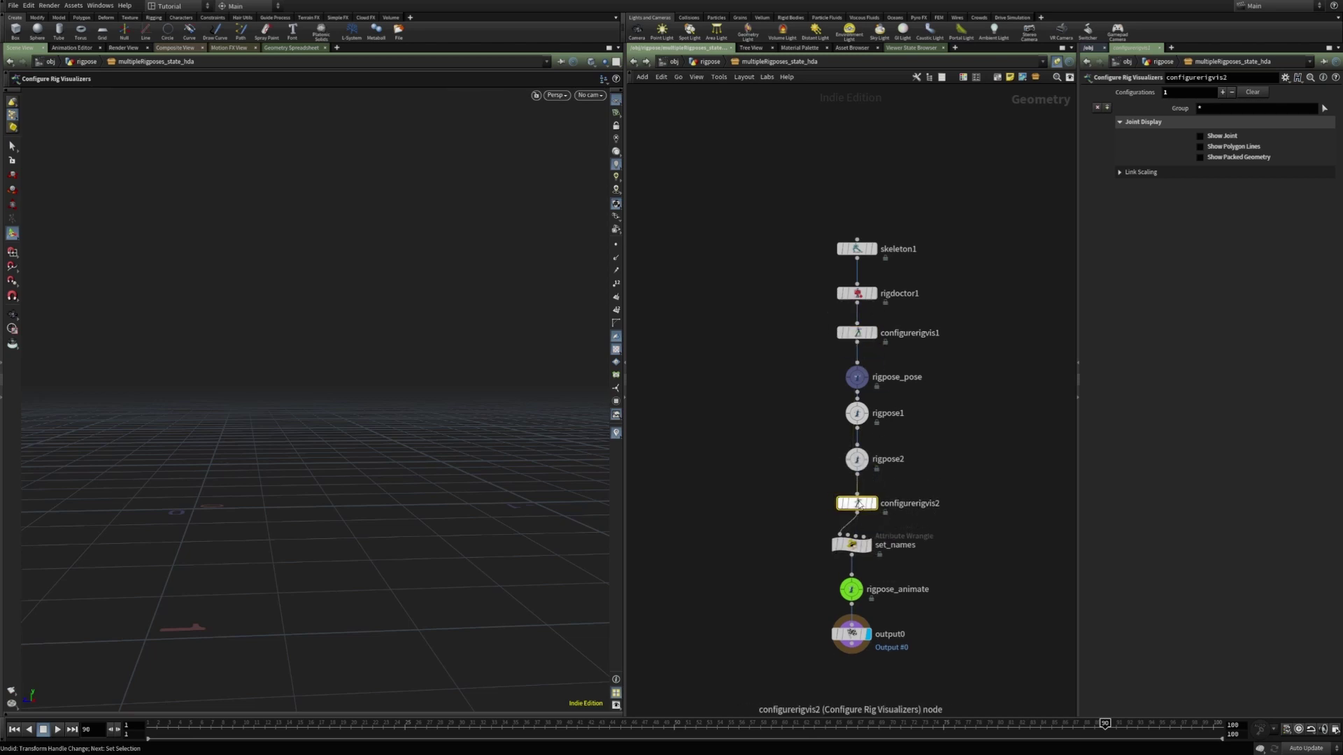
click(1223, 136)
click(1229, 147)
click(1229, 157)
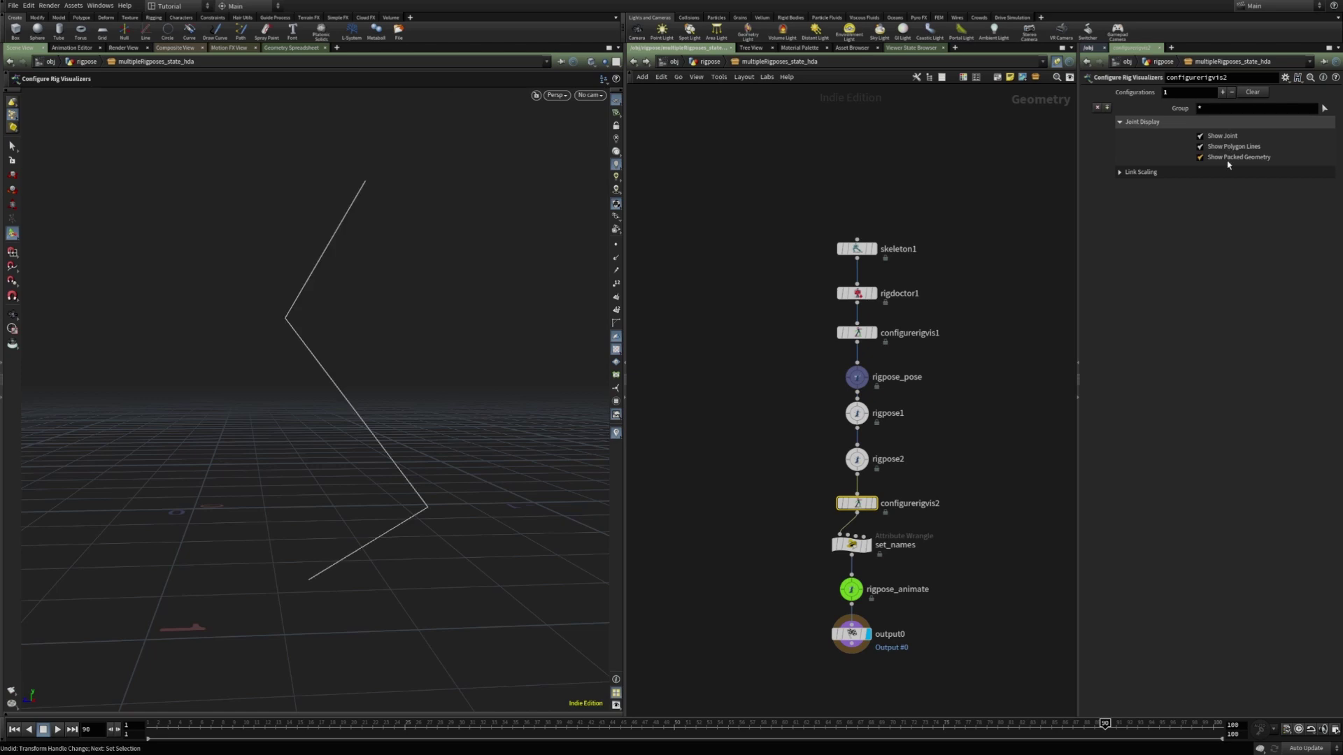
- Test selecting the lower middle joint from the asset level, and return inside the asset
key(u)
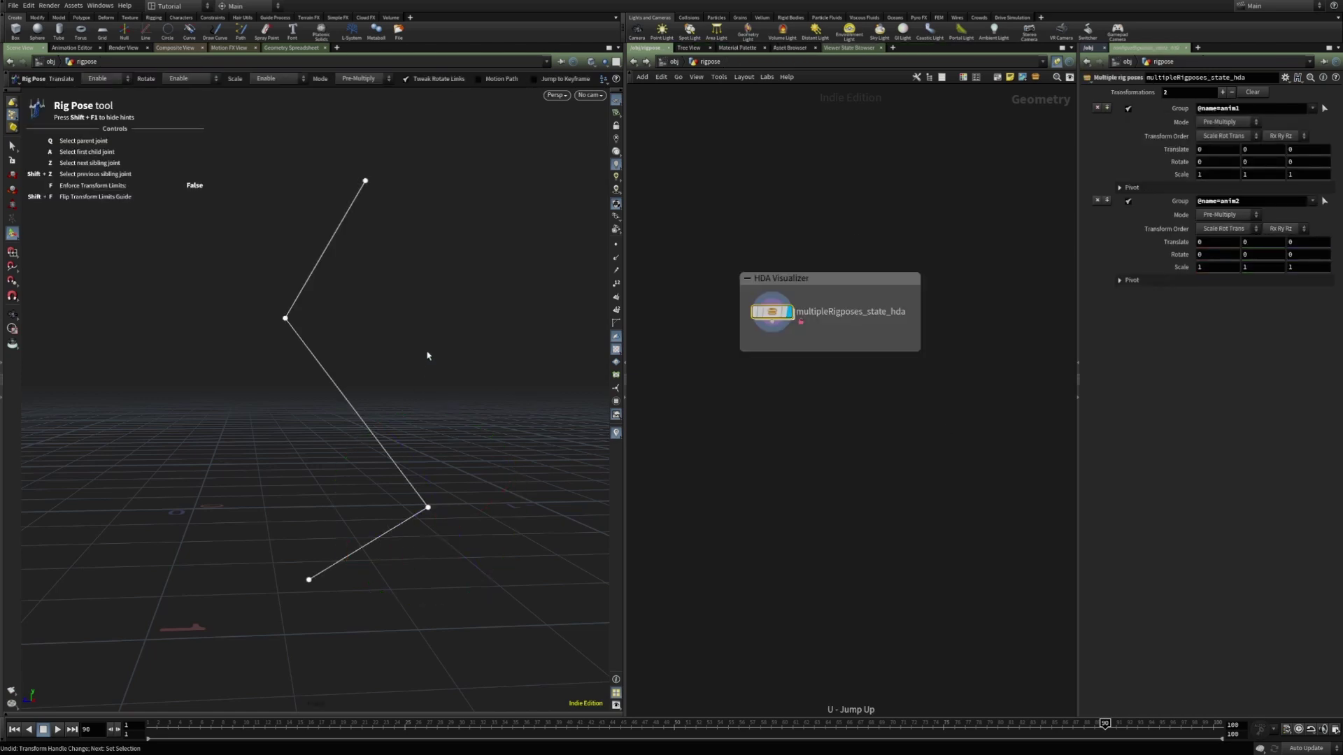
click(428, 509)
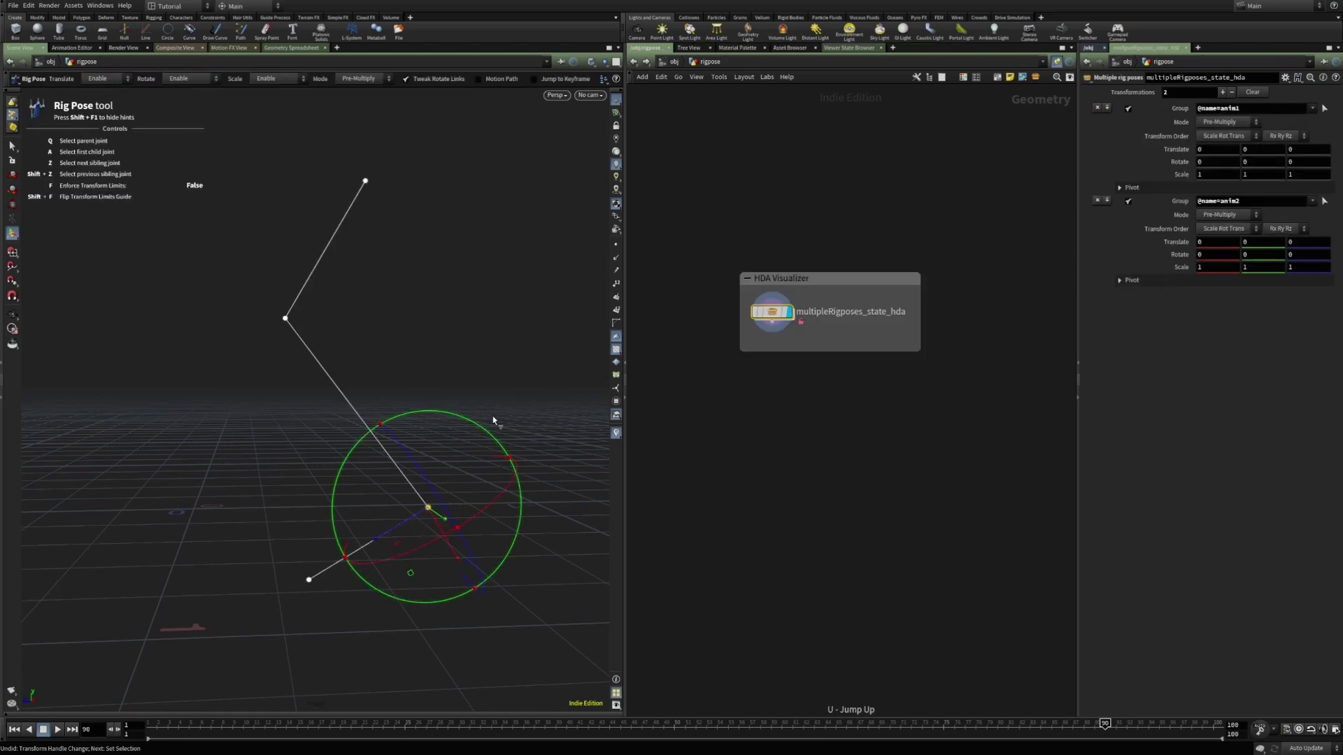
key(i)
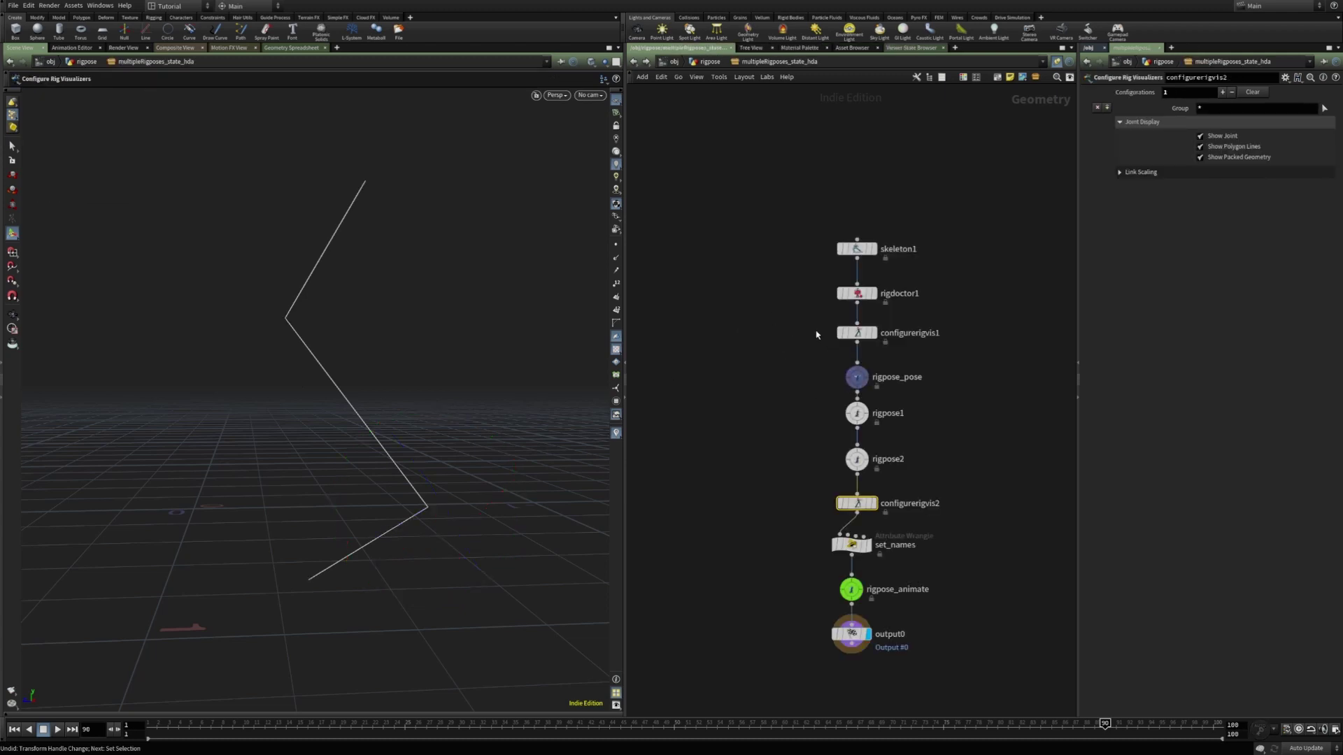
- Delete both Configure Rig Visualizers nodes along with rigpose1 and rigpose2, and lay out the remaining nodes
click(853, 335)
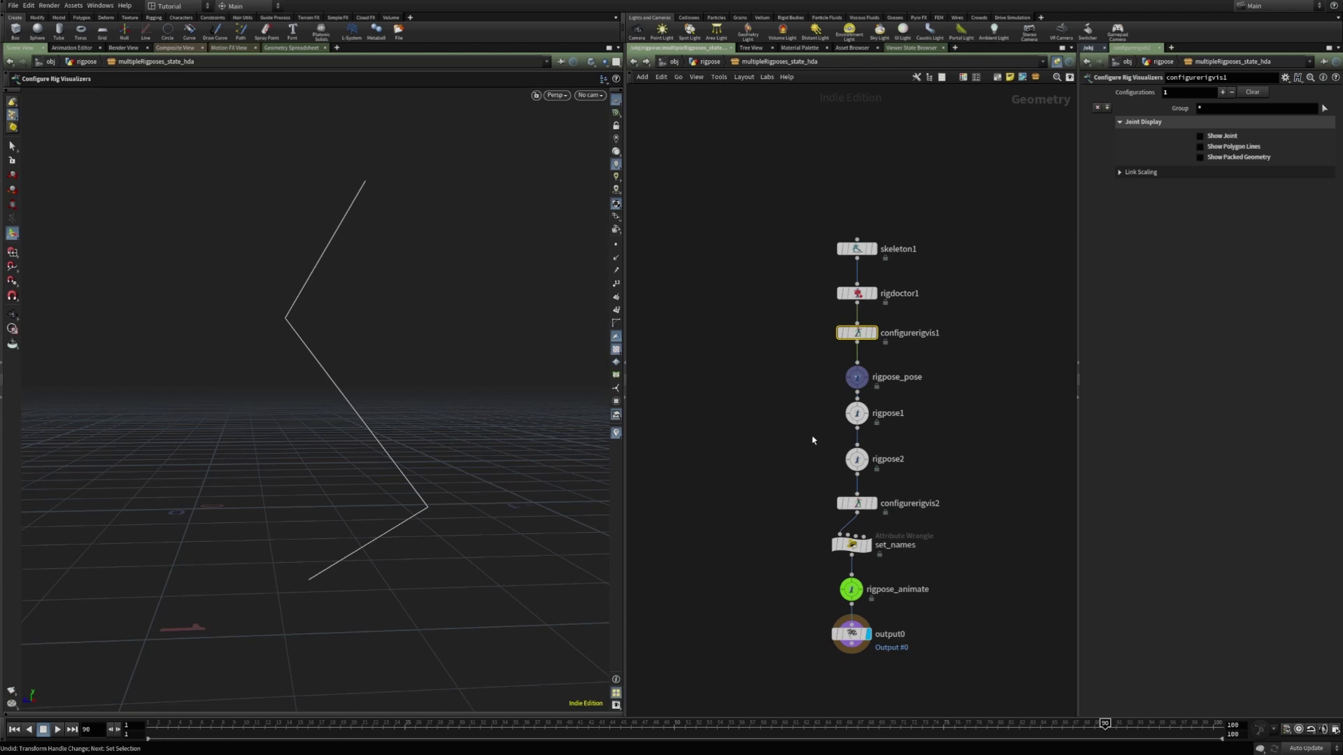
drag(855, 413, 878, 491)
key(Delete)
key(Delete)
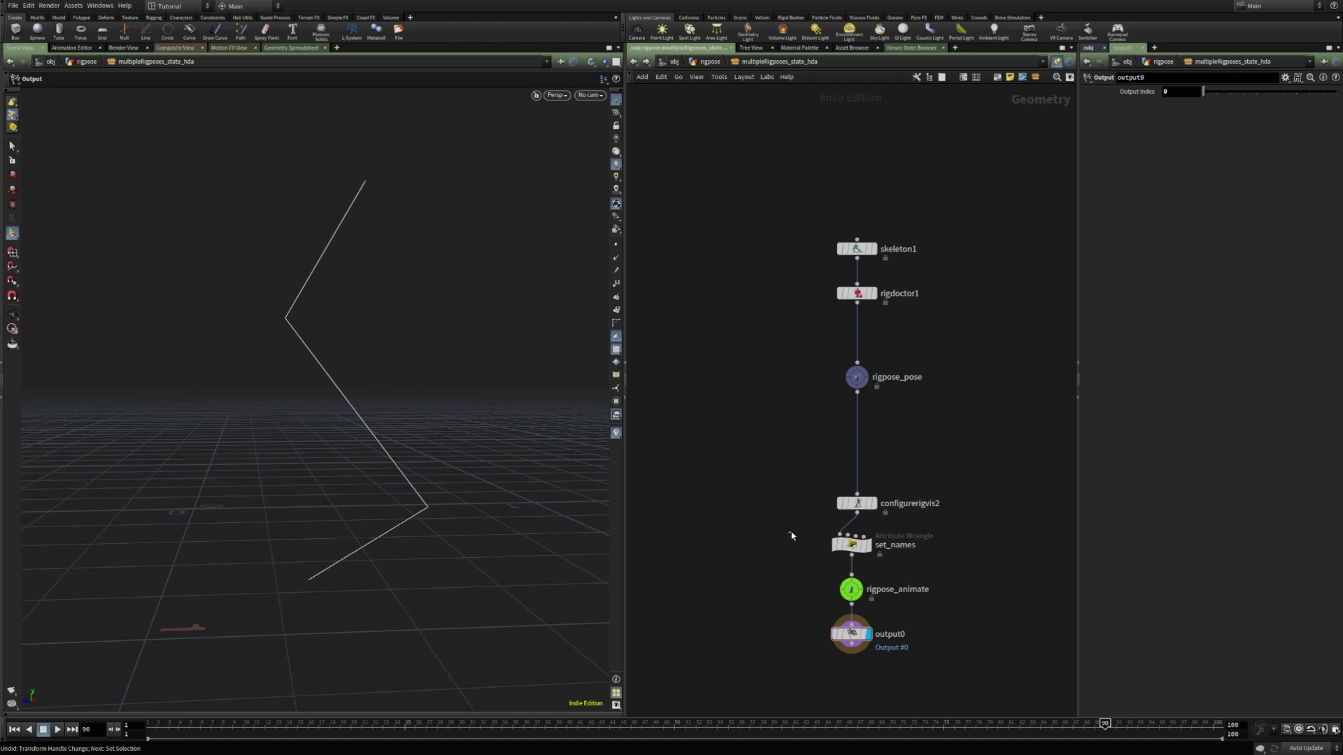
drag(796, 463, 899, 517)
key(Delete)
key(l)
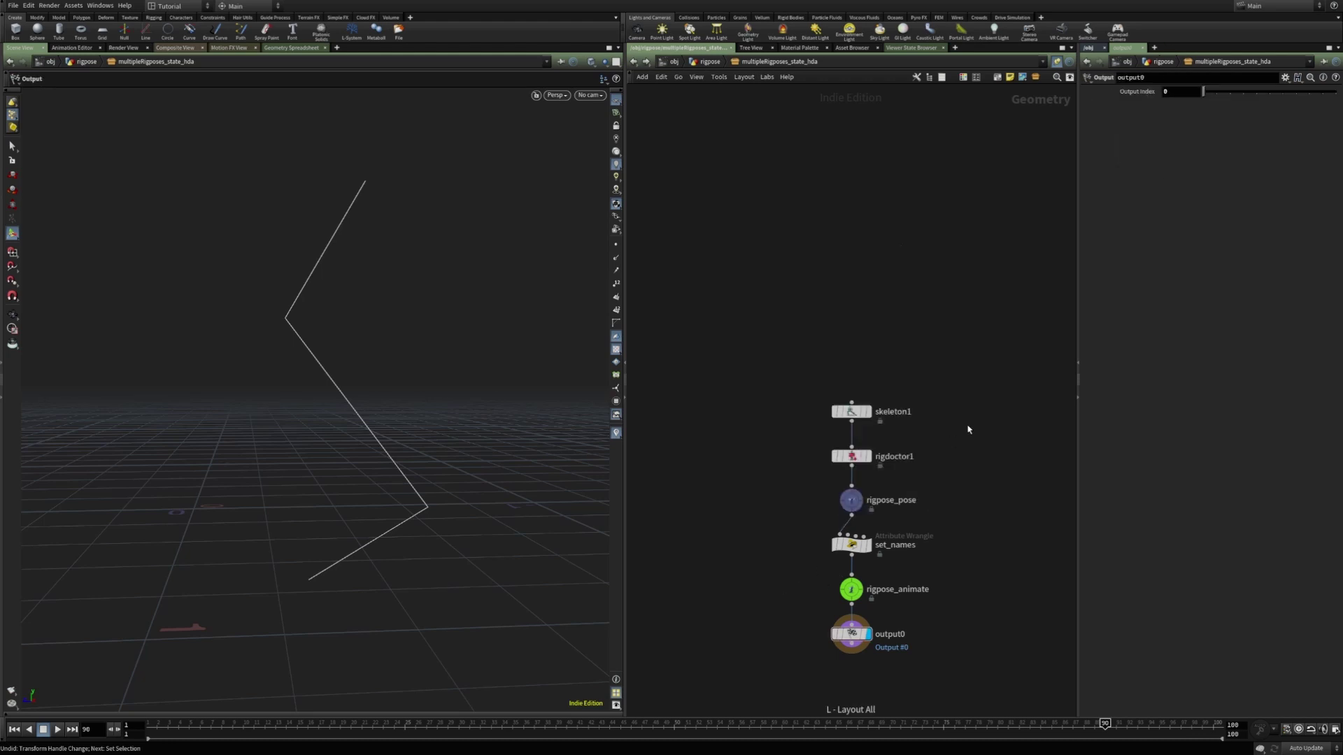
key(h)
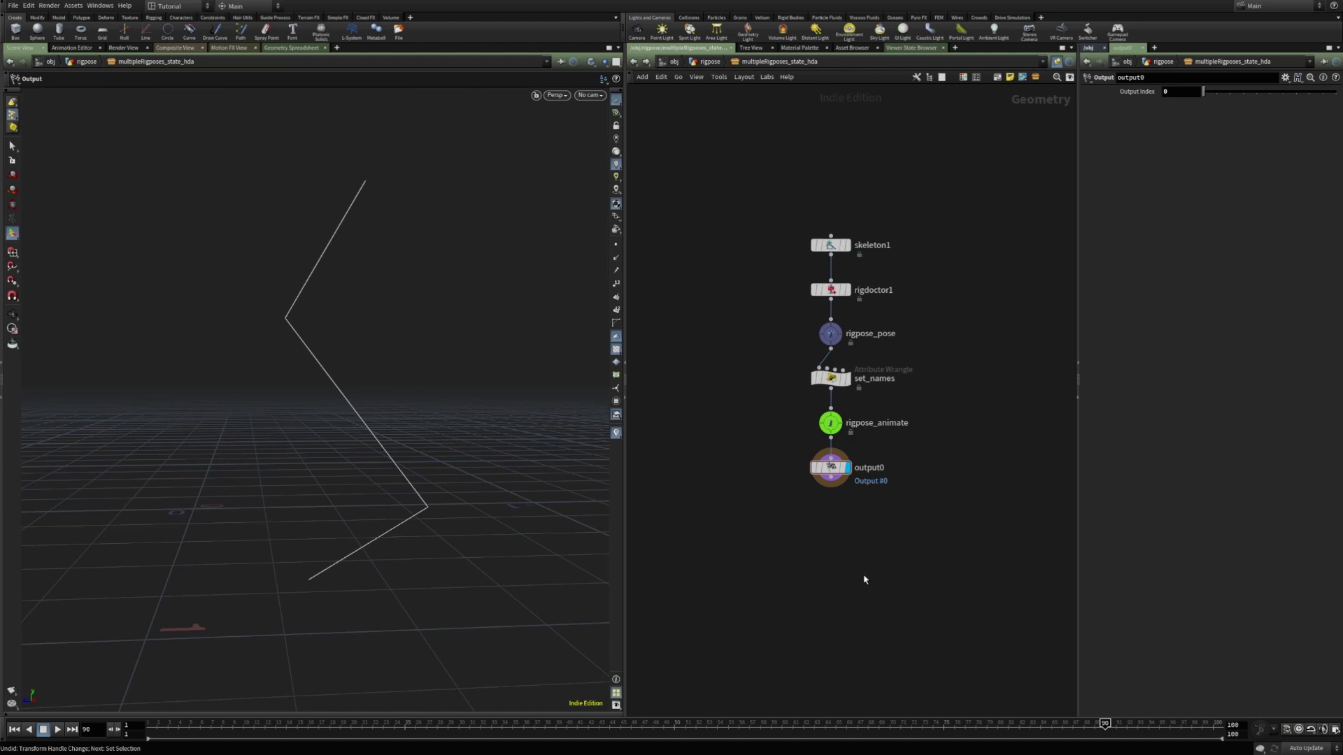
- Leave the asset, select rigpose1 in the MOTION PATH network box, and enable Motion Path for it
key(u)
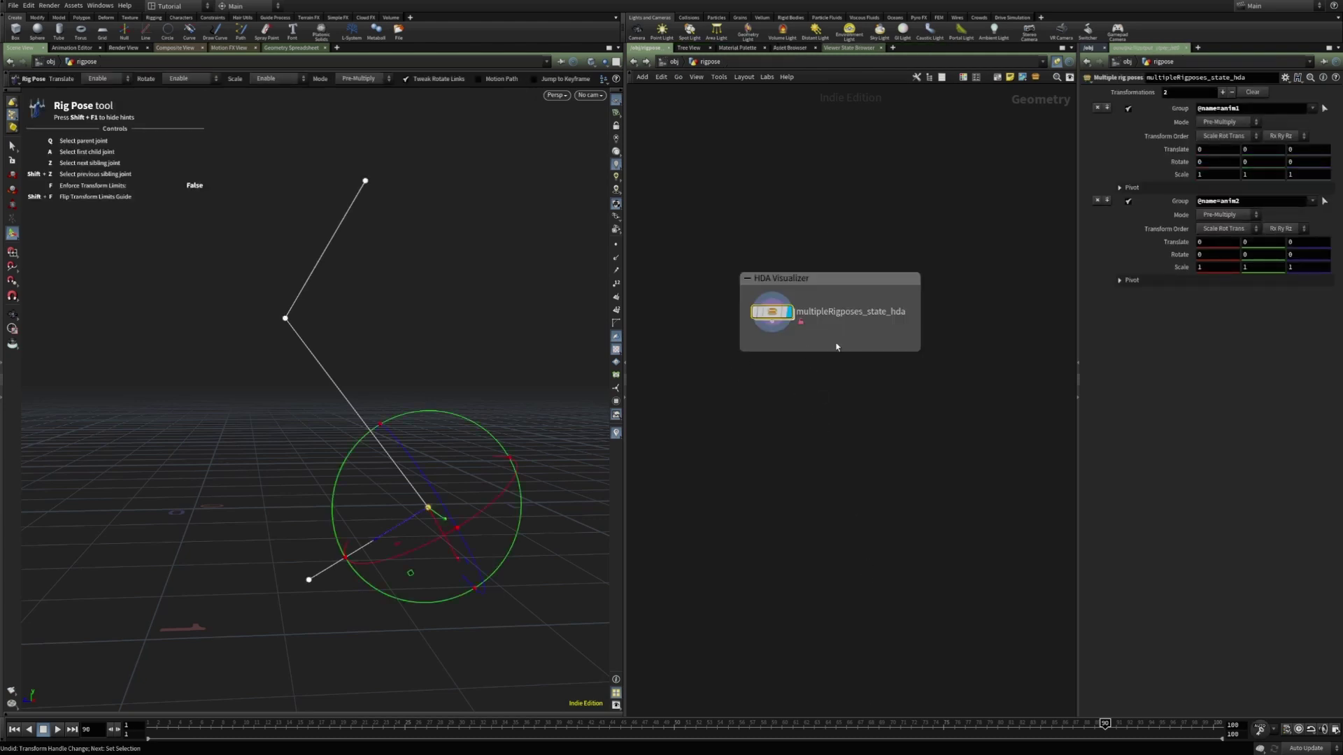
scroll(837, 431, down, 3)
middle_drag(951, 474, 769, 464)
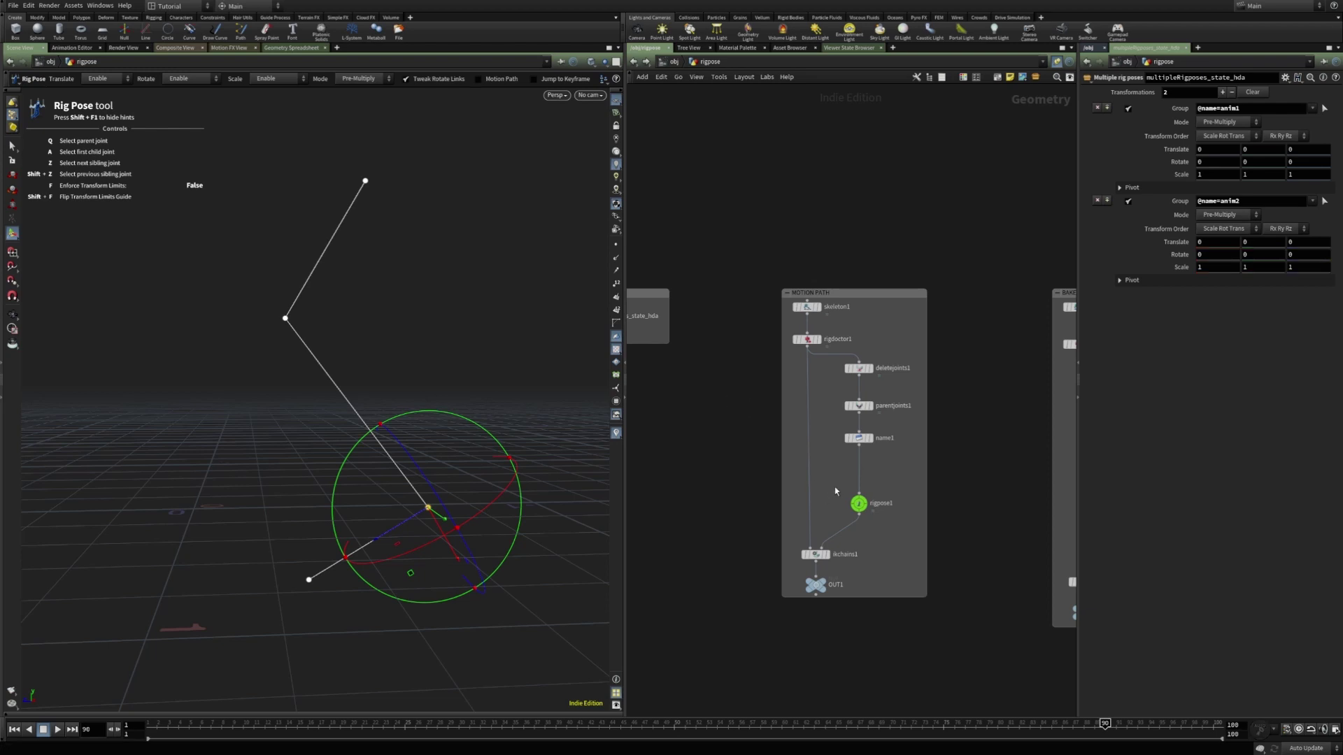
click(859, 503)
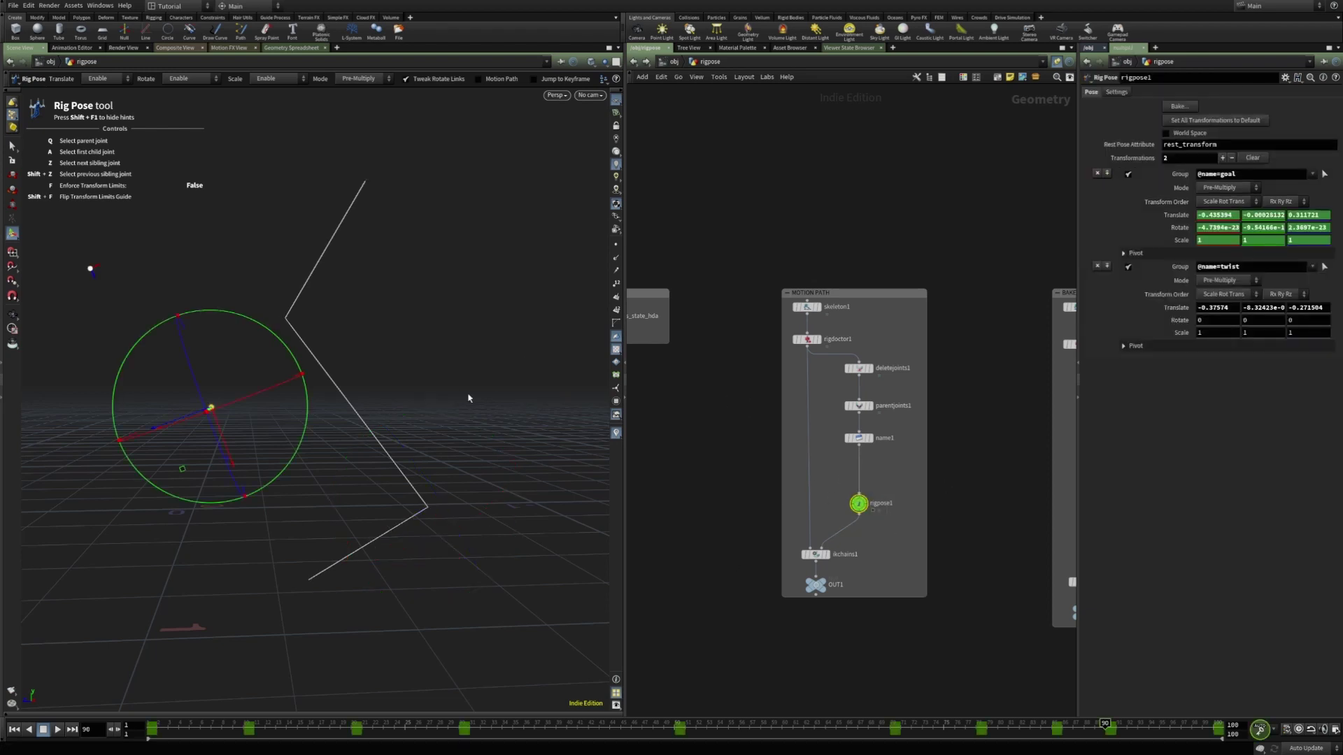
click(478, 79)
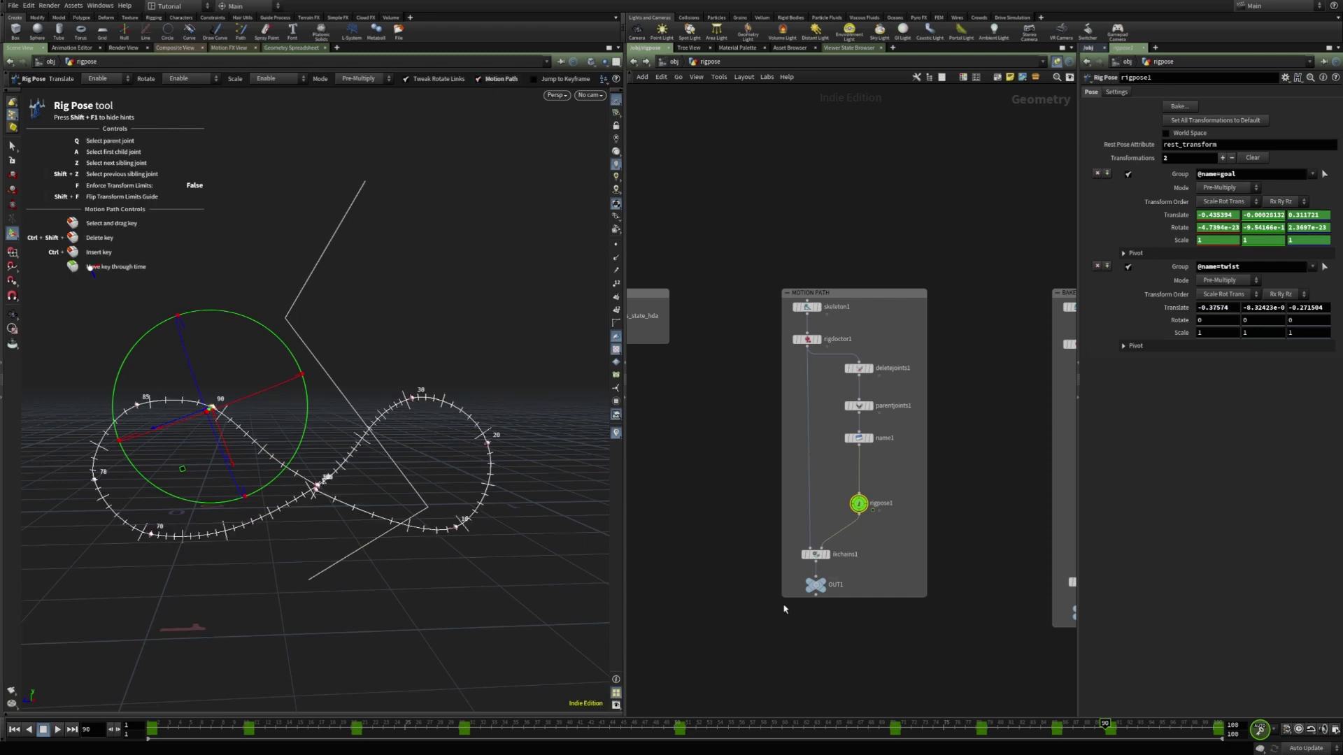
- Display the OUT1 null, reselect rigpose1 in the MOTION PATH box, and scrub the timeline to frame 18
click(815, 585)
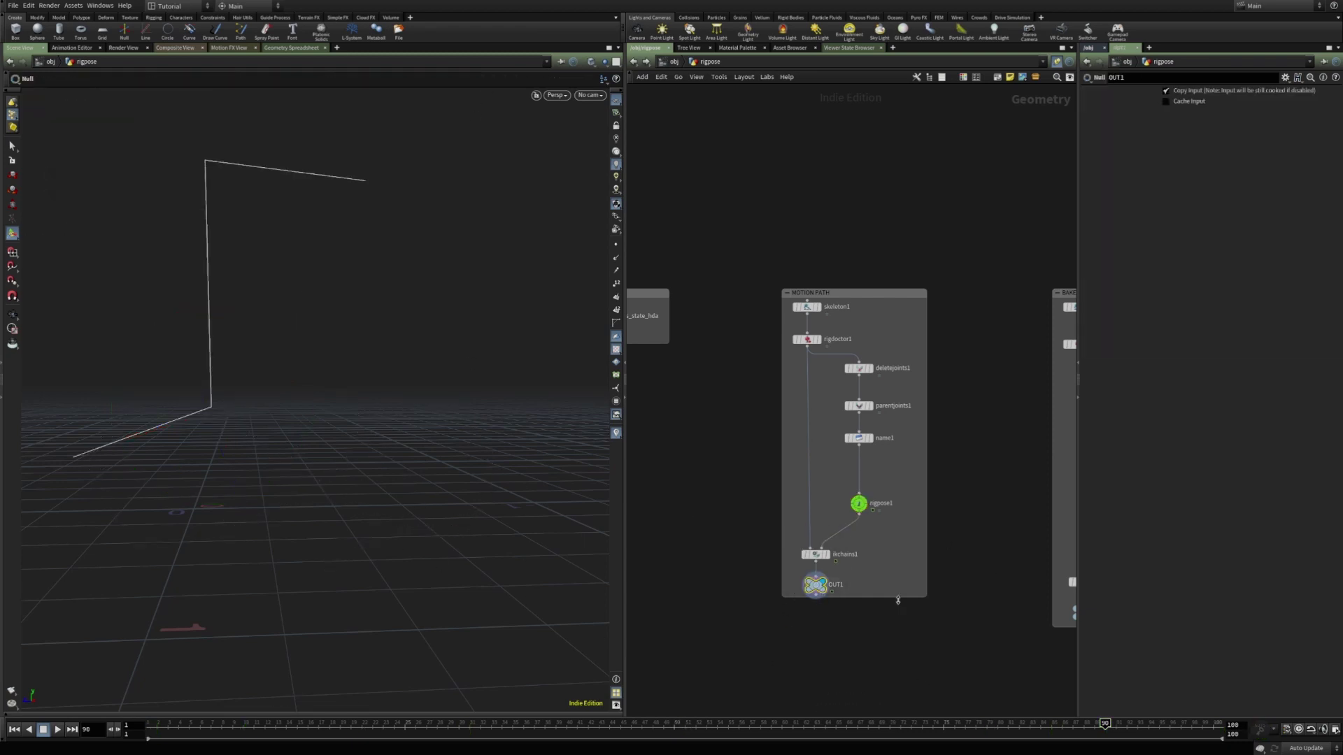
drag(837, 474, 899, 537)
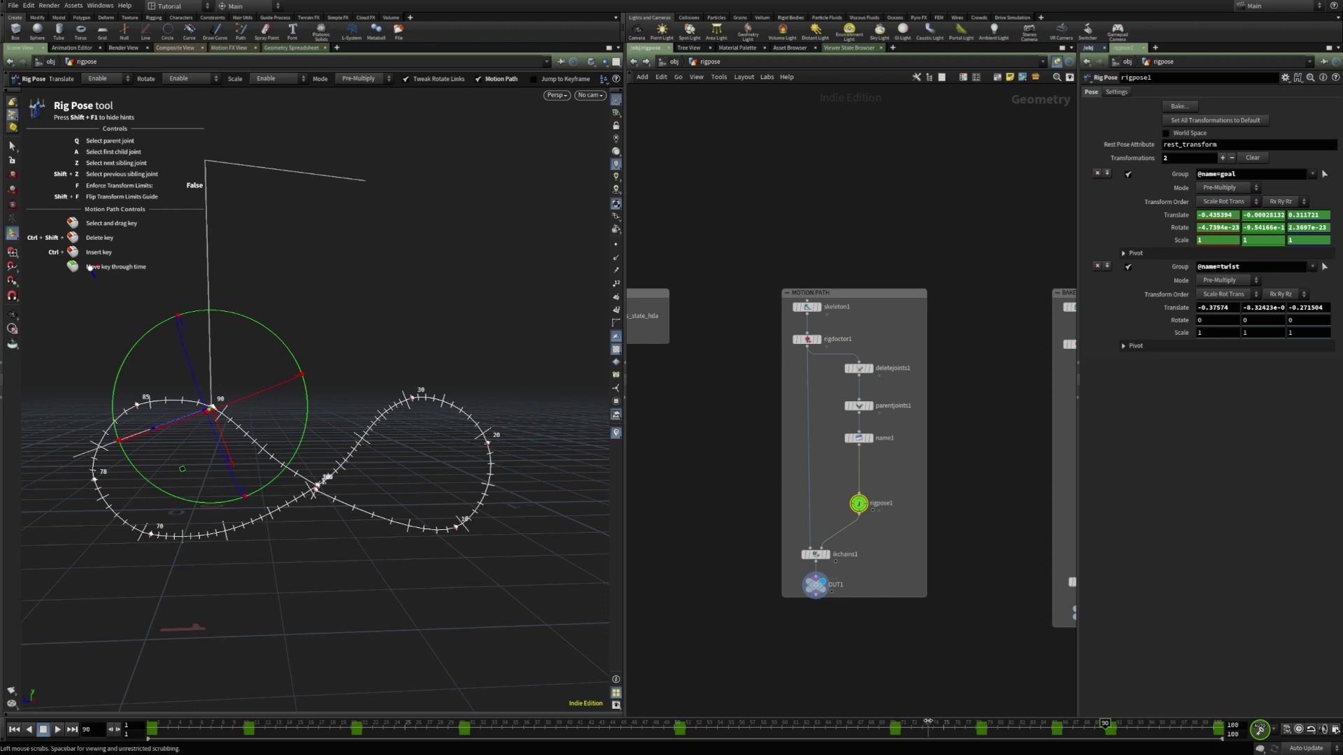
drag(928, 722, 329, 724)
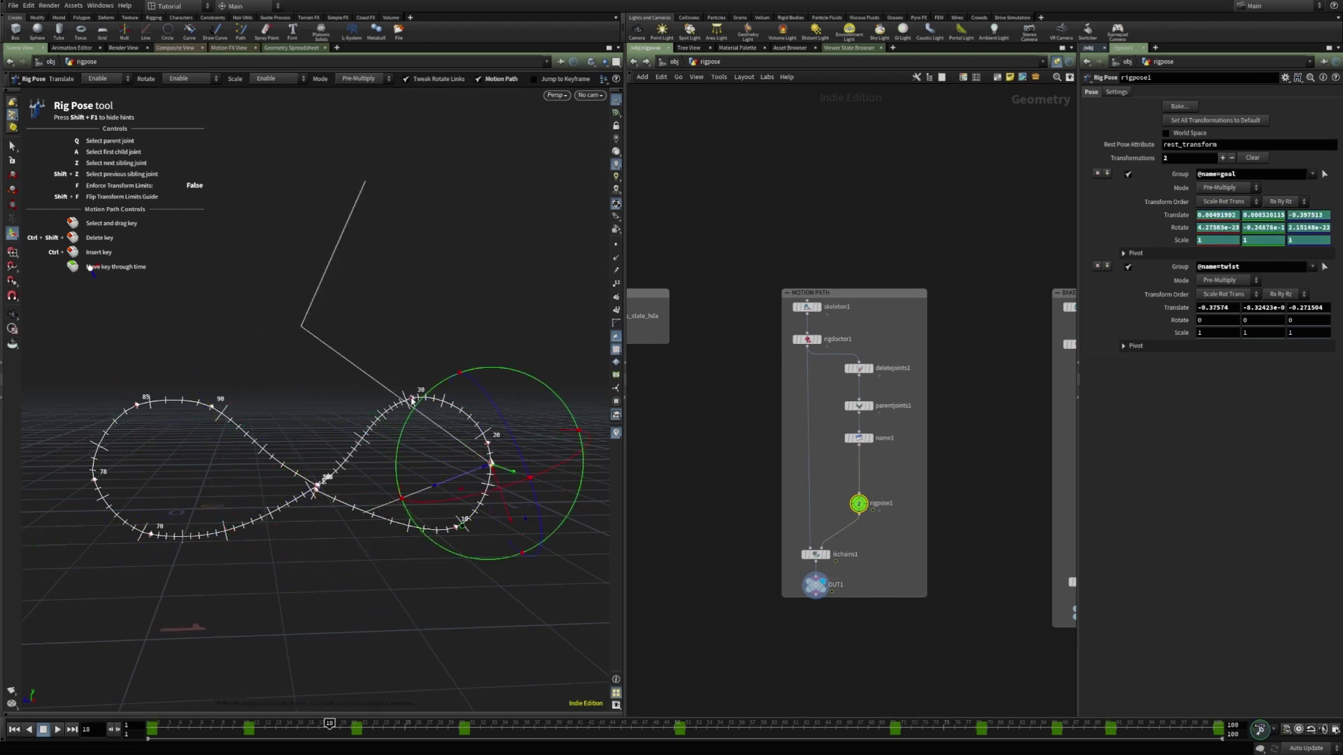
- Reshape the motion path in the viewport by repositioning its keys around frames 30, 85 and 70
mouse_move(413, 400)
mouse_down()
mouse_move(479, 329)
mouse_move(403, 380)
mouse_up()
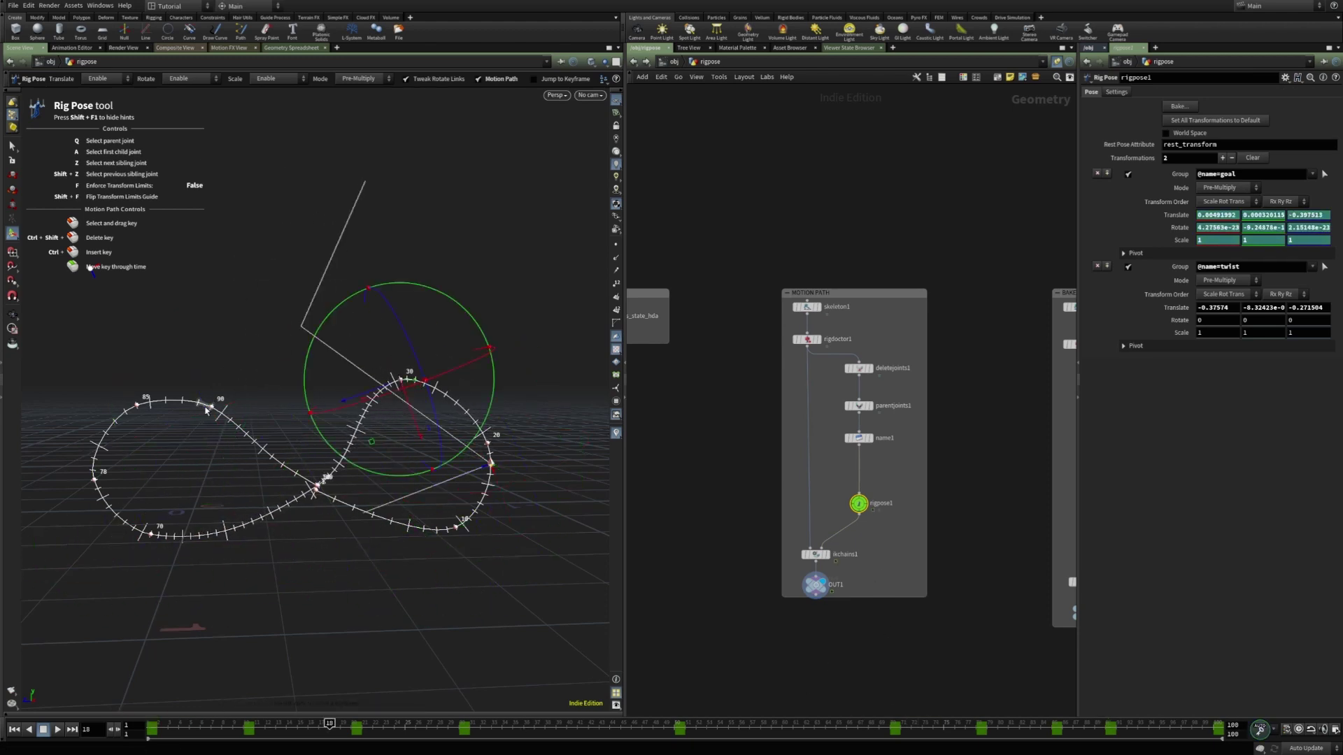
drag(208, 407, 110, 399)
drag(155, 539, 158, 552)
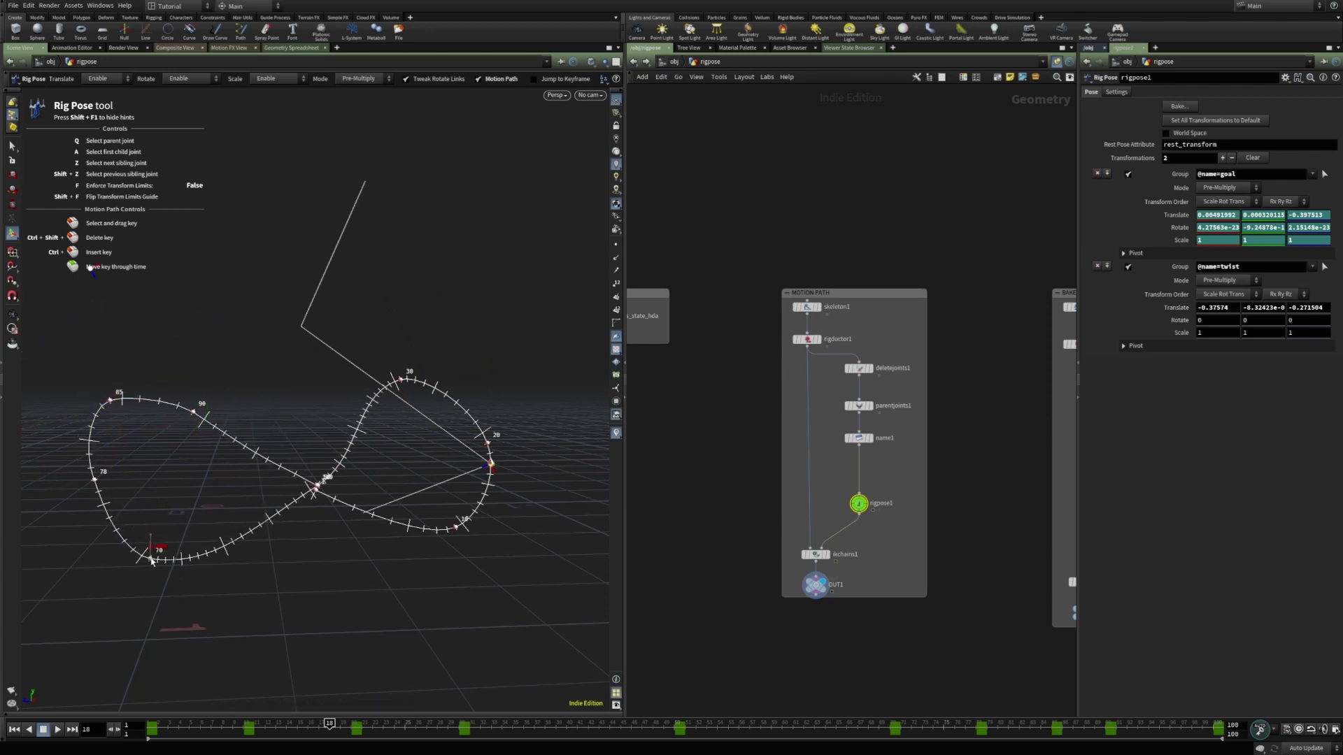
- Open the motion path's handle parameters and set the handle color to magenta (0.9, 0, 0.9)
right_click(452, 406)
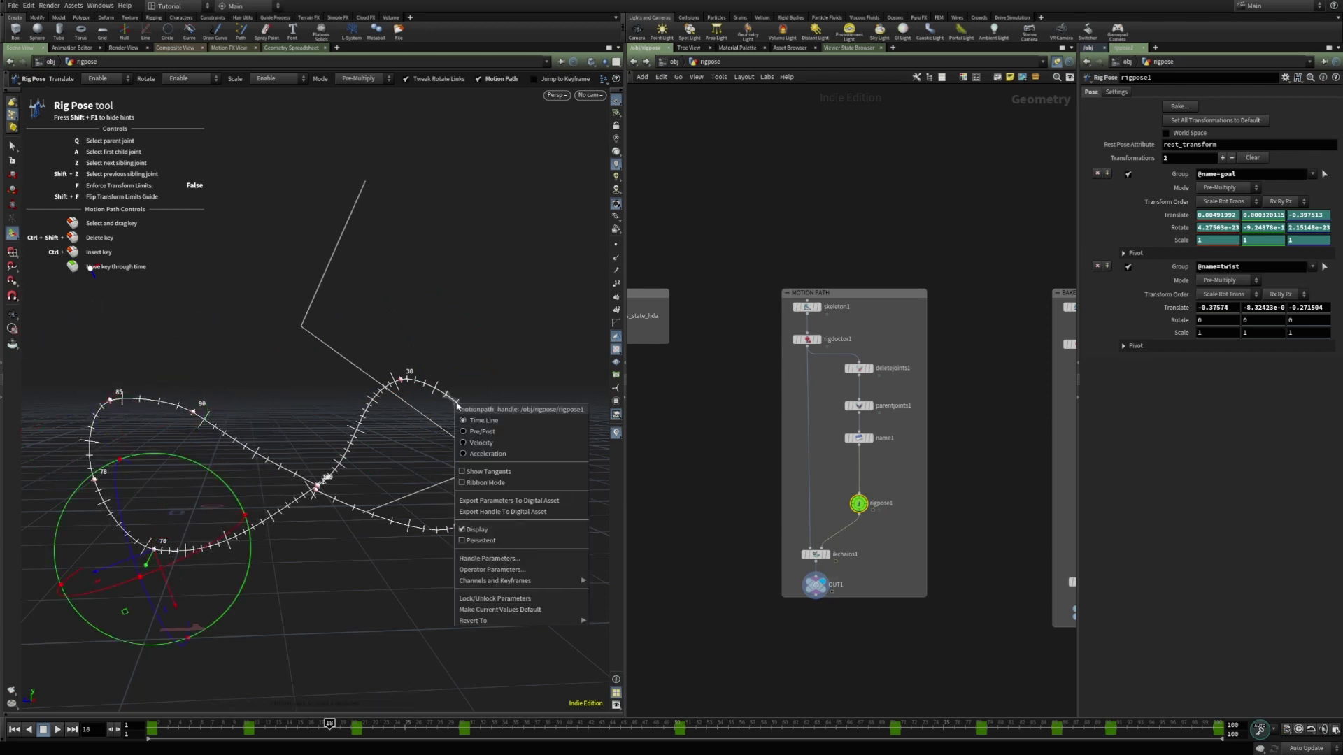
click(505, 560)
drag(519, 402, 663, 156)
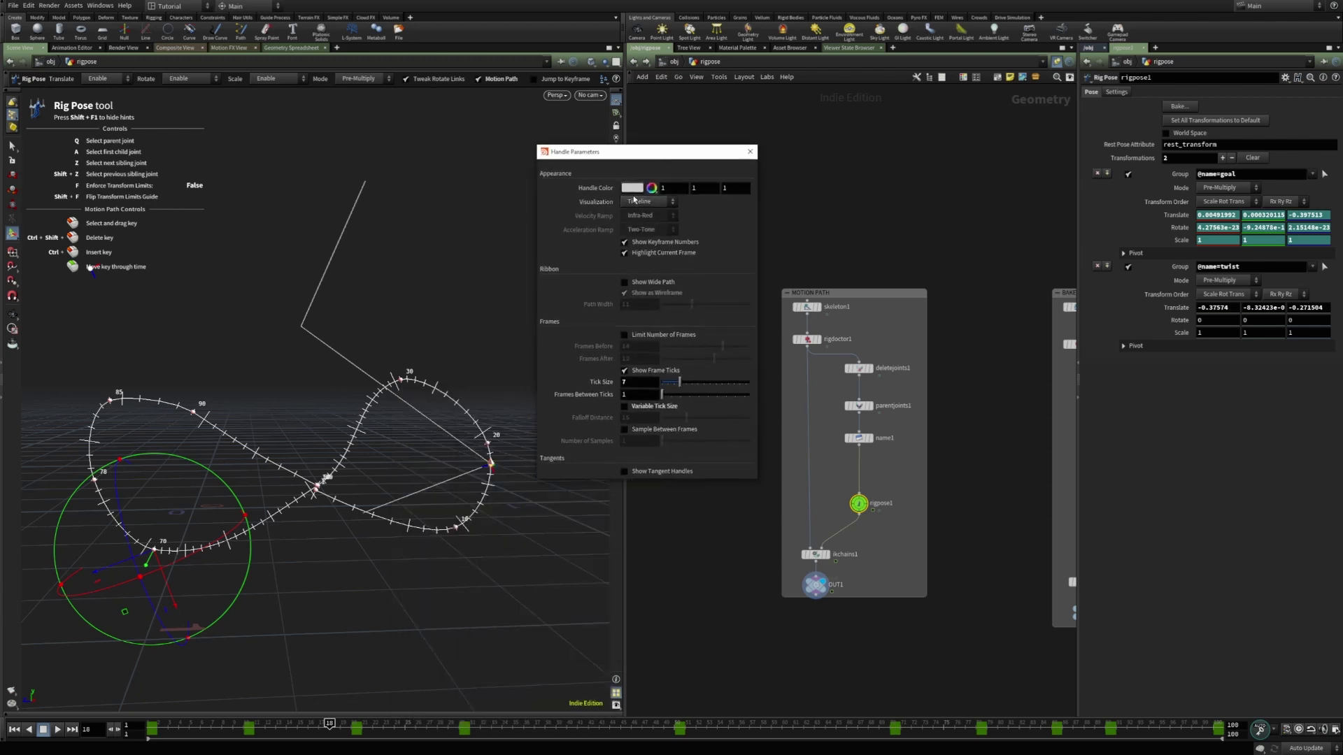
click(633, 187)
click(31, 82)
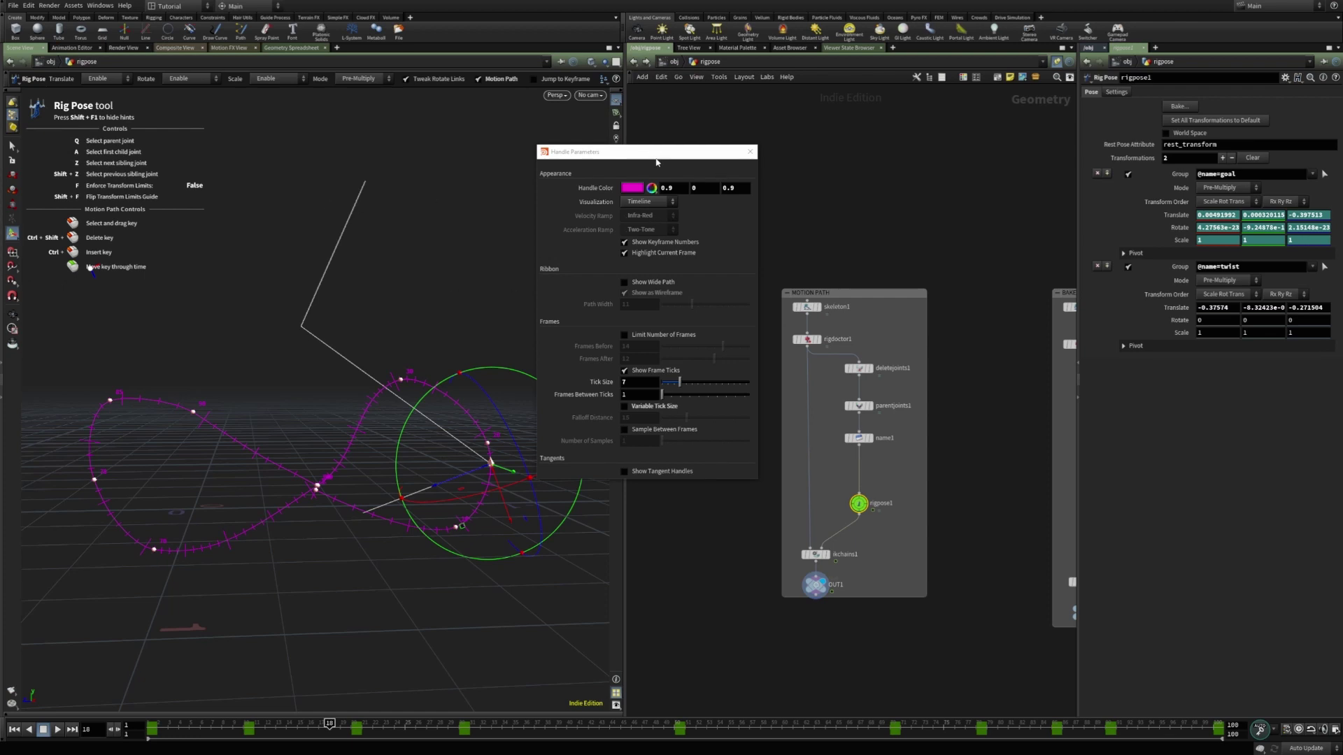
- Try Show Wide Path on the motion path handle and turn it off again
drag(657, 163, 650, 132)
click(652, 253)
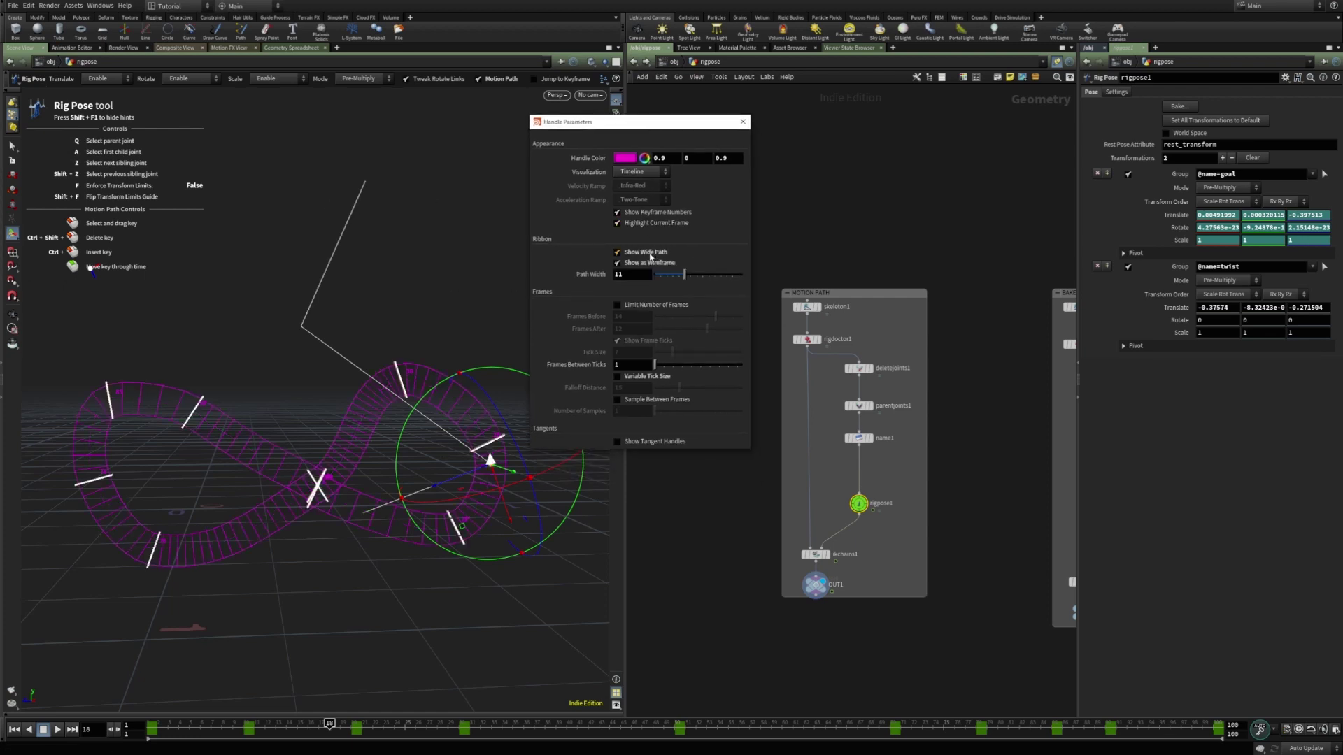
click(652, 253)
- Set the motion path visualization to Velocity and reposition the path key at frame 30
click(639, 175)
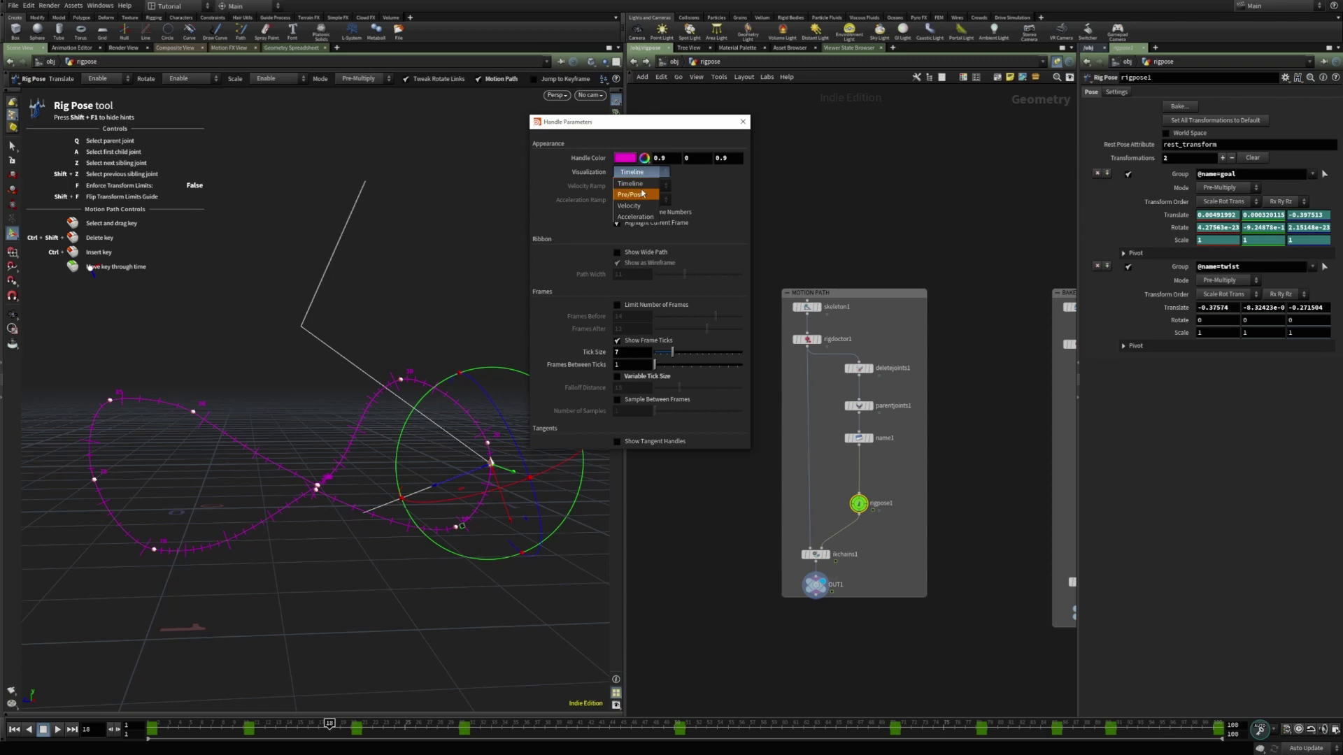
click(633, 185)
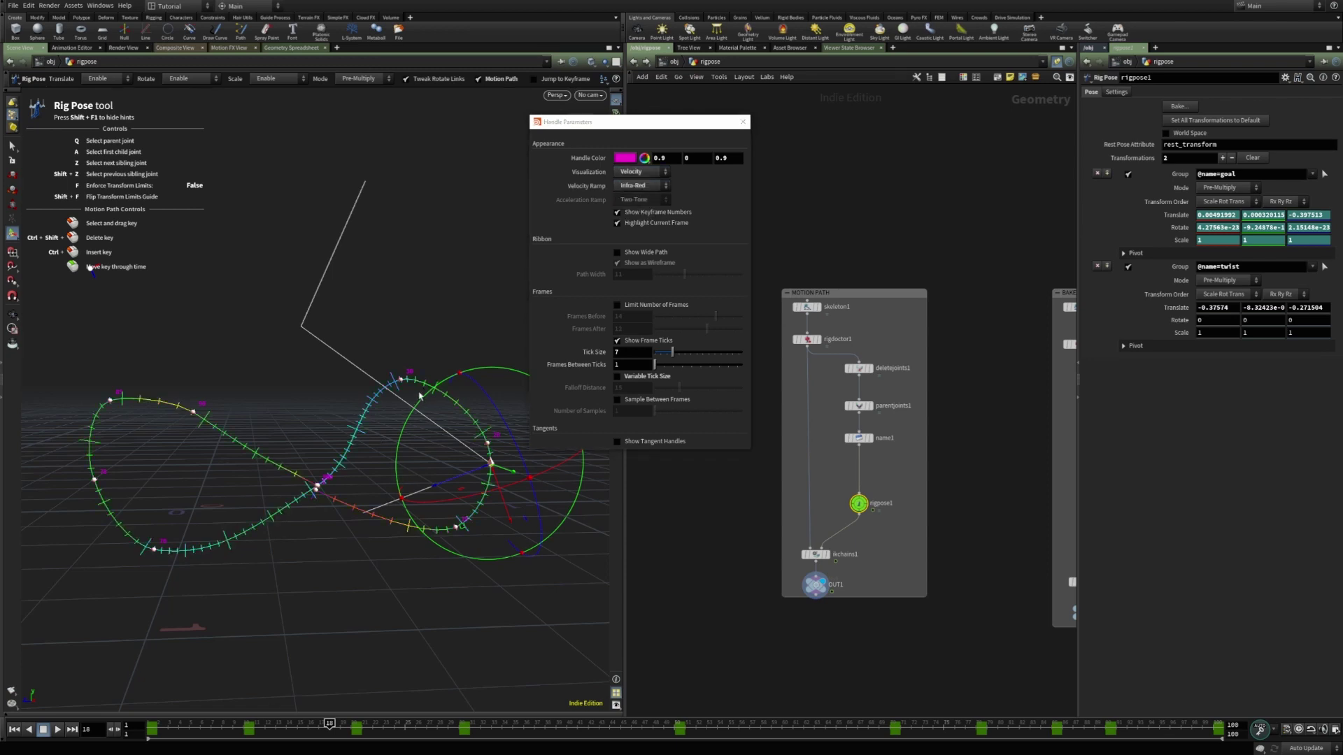
drag(402, 382, 316, 422)
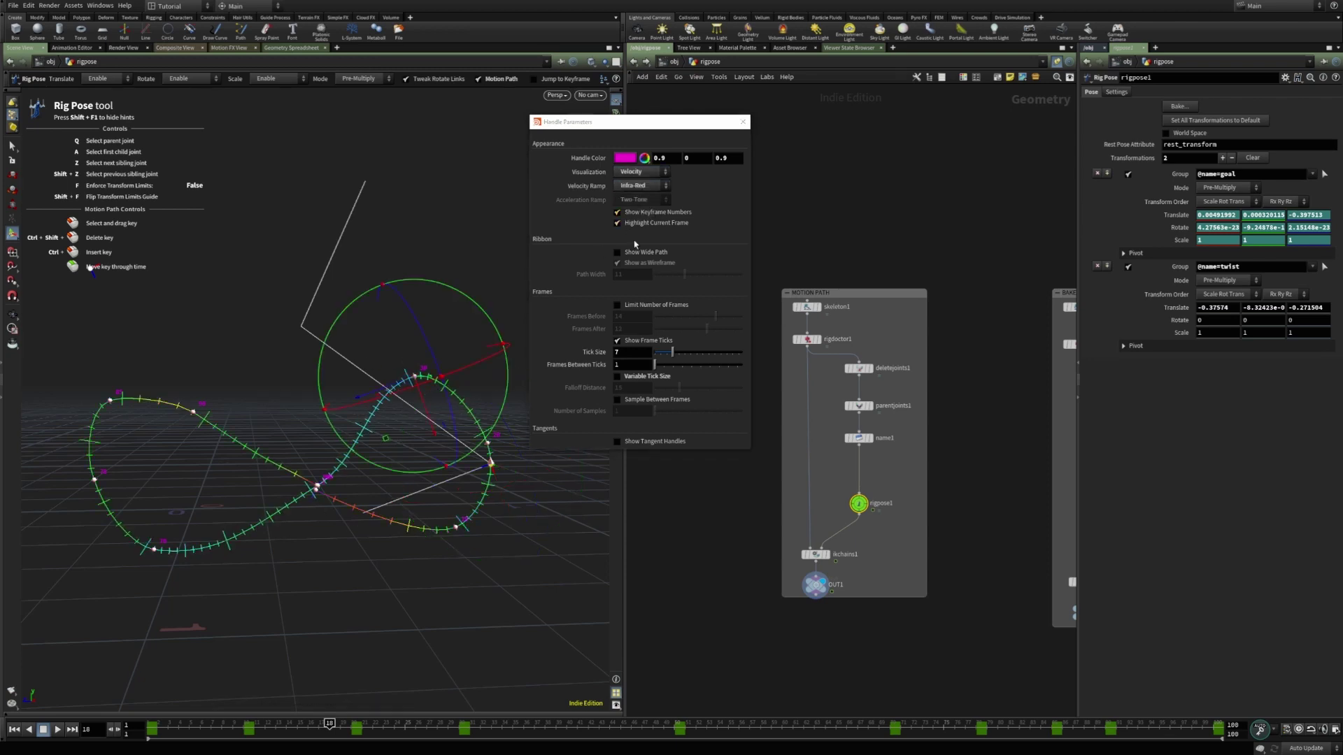
- Turn Show Wide Path on and off, and try the Acceleration visualization before returning to Timeline
click(643, 254)
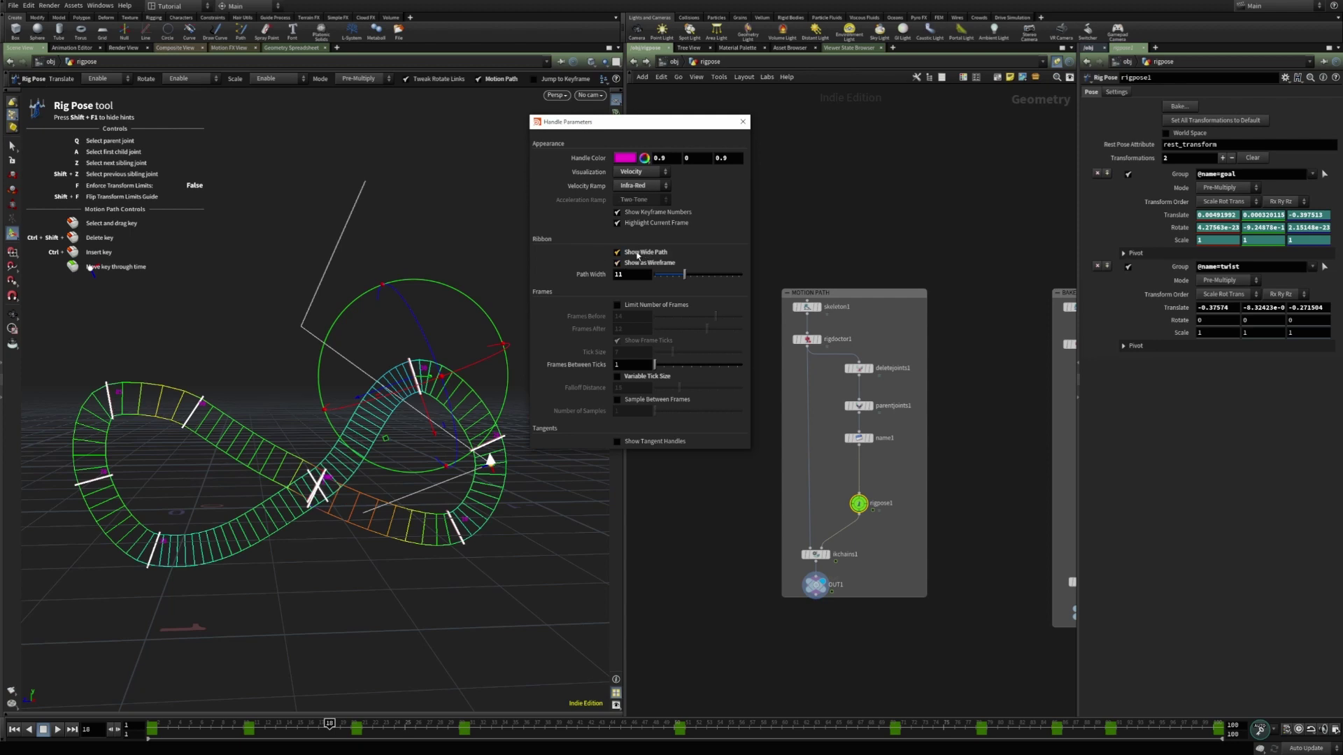
click(617, 252)
click(639, 172)
click(633, 198)
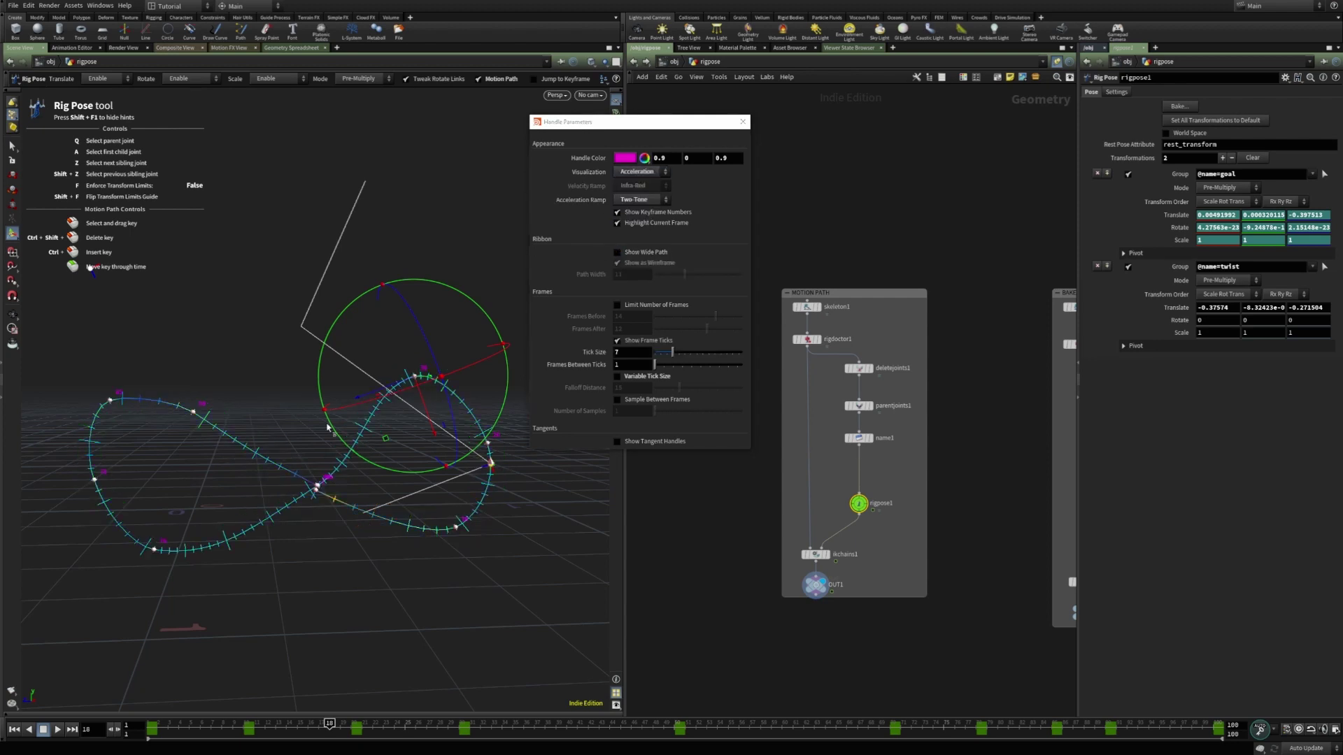
click(645, 175)
click(633, 212)
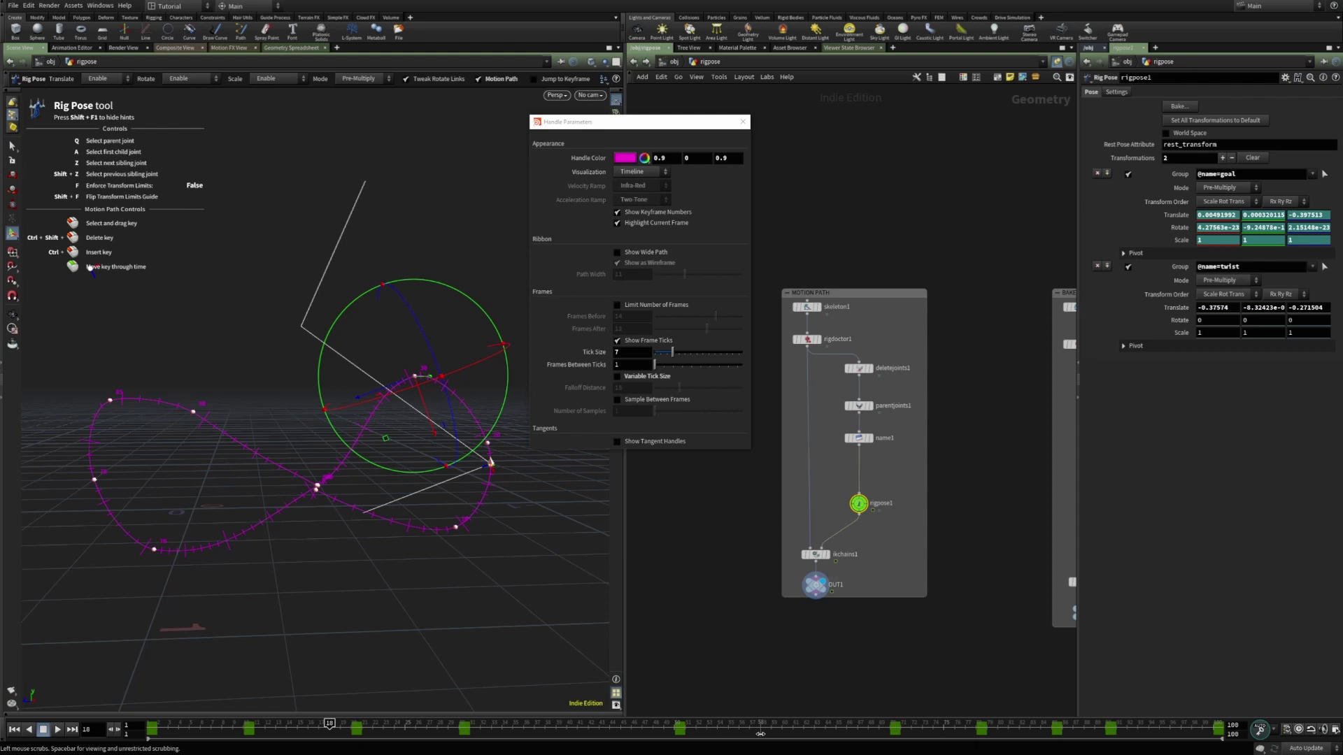
- Try toggling Limit Number of Frames, leave it enabled, and scrub the timeline to frame 77
click(674, 306)
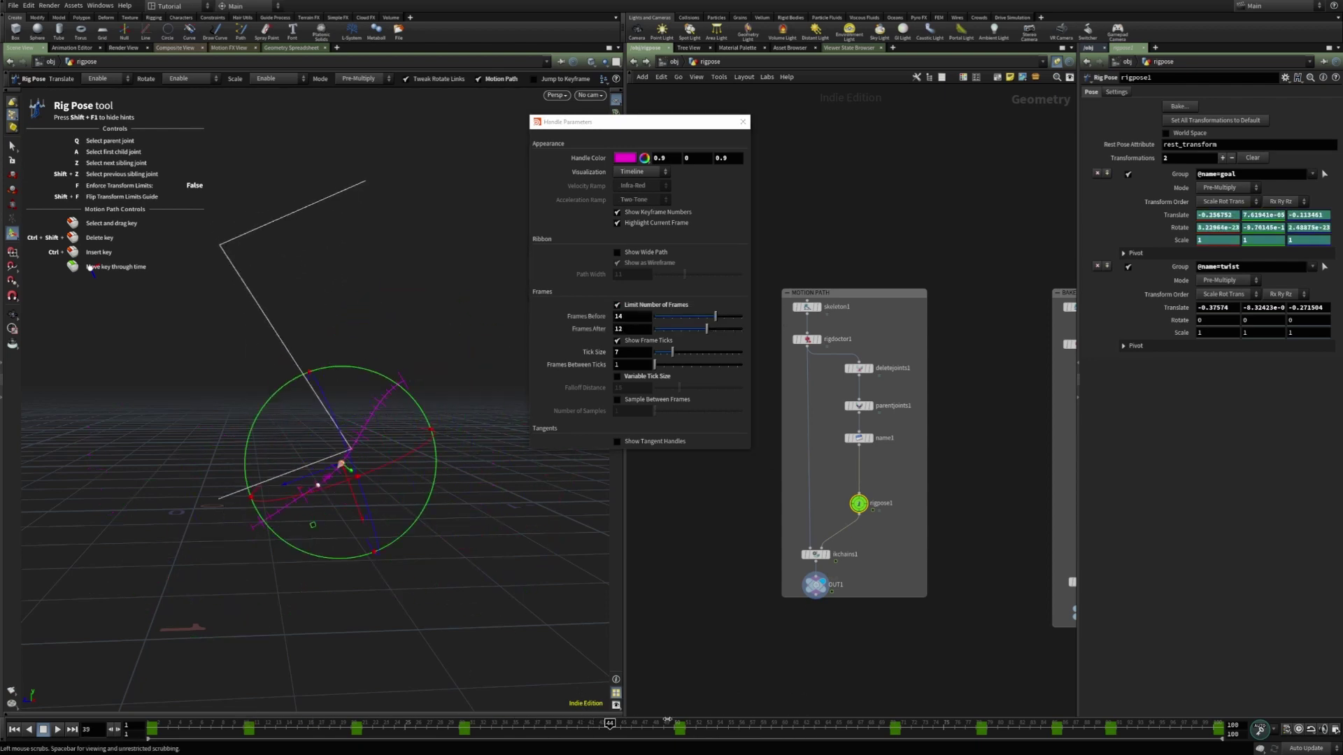
click(659, 306)
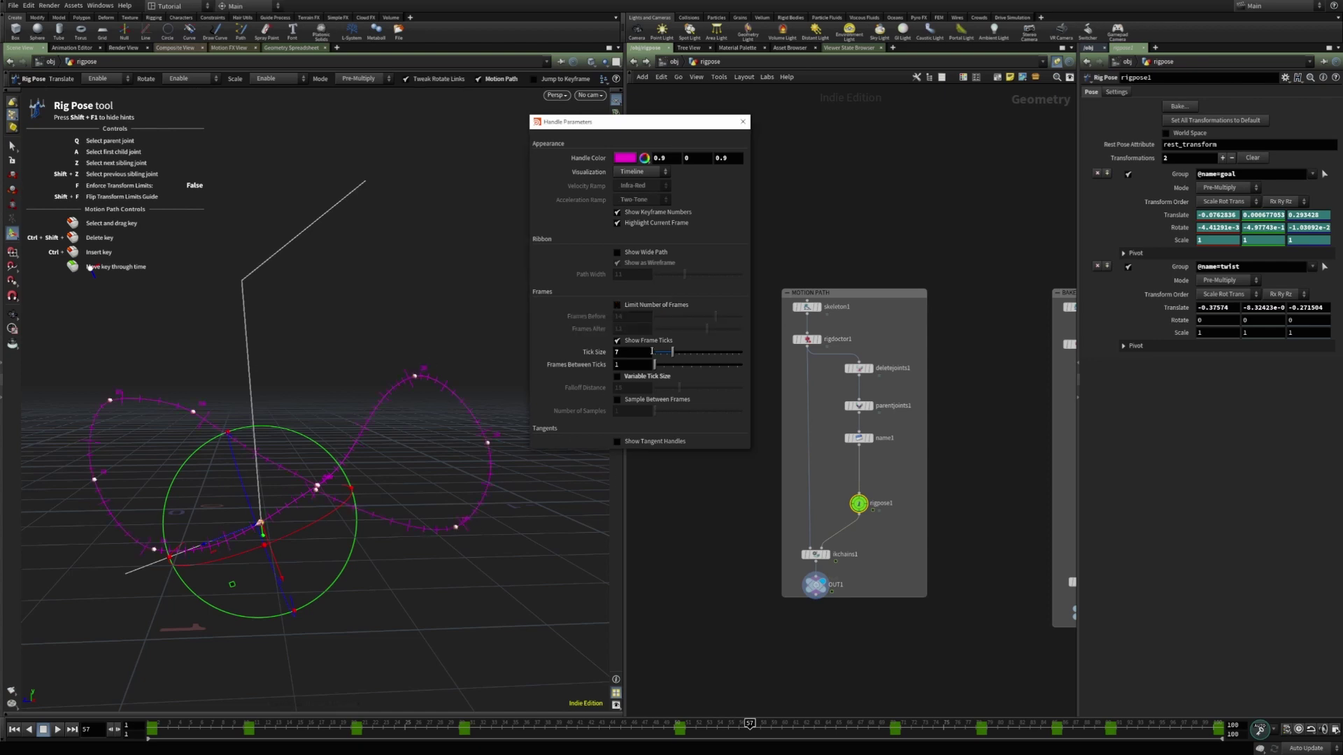
click(658, 306)
drag(682, 726, 966, 693)
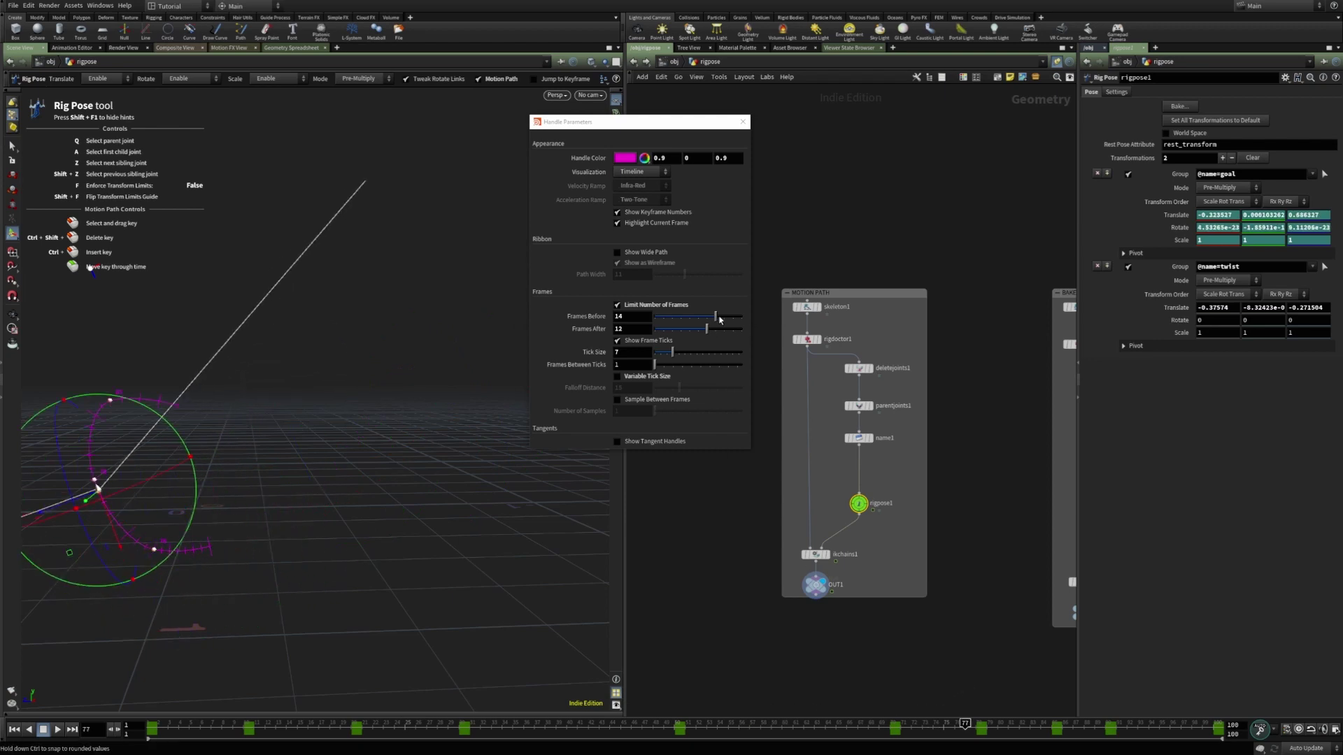
- Set Frames Before to 6 and Frames After to 13, check the path at frame 78, and disable the frame limit
mouse_move(720, 320)
mouse_down()
mouse_move(682, 317)
mouse_move(711, 328)
mouse_up()
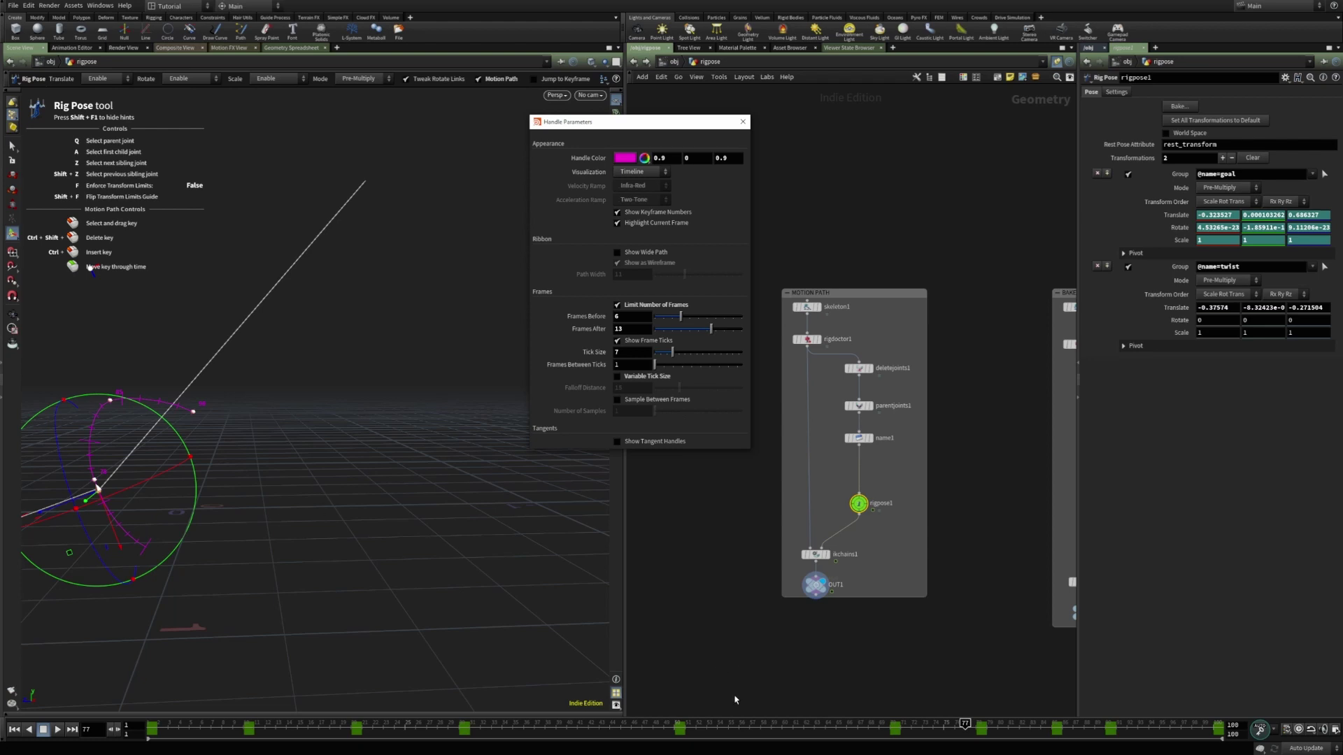
drag(722, 725, 979, 705)
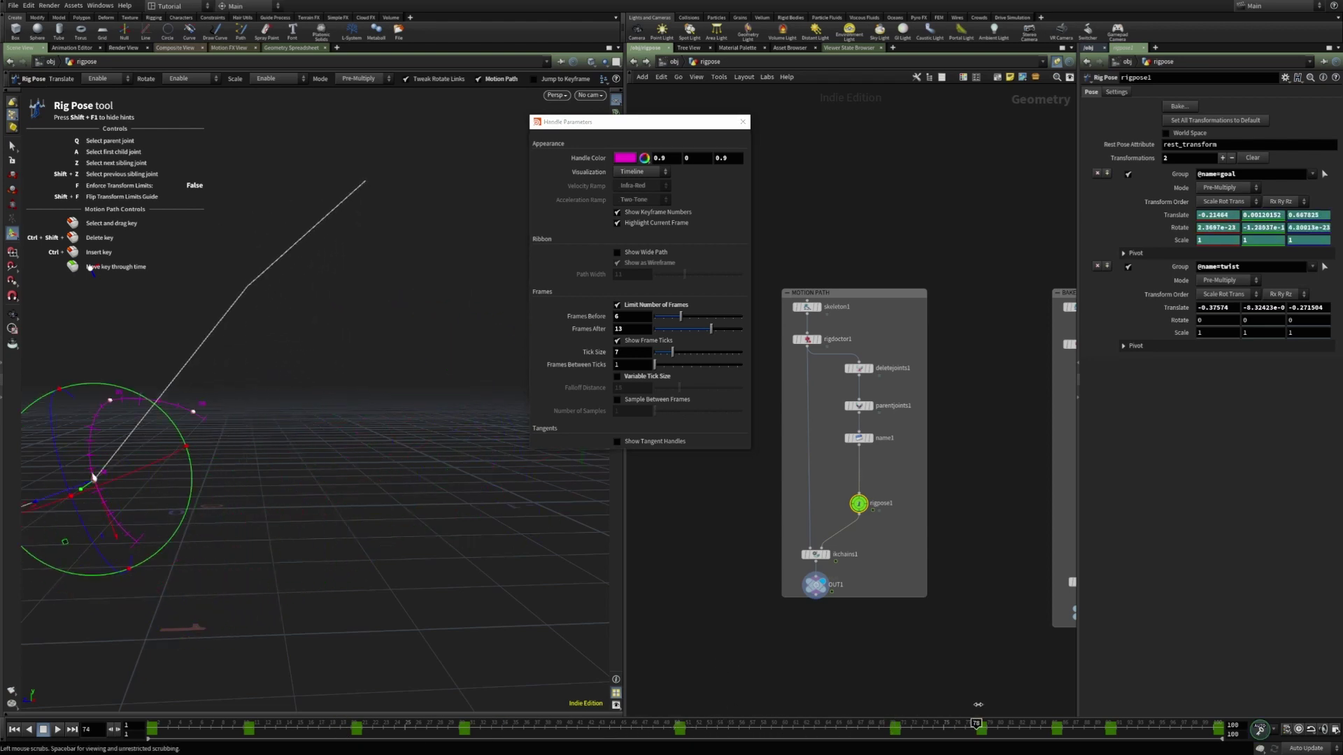
click(657, 305)
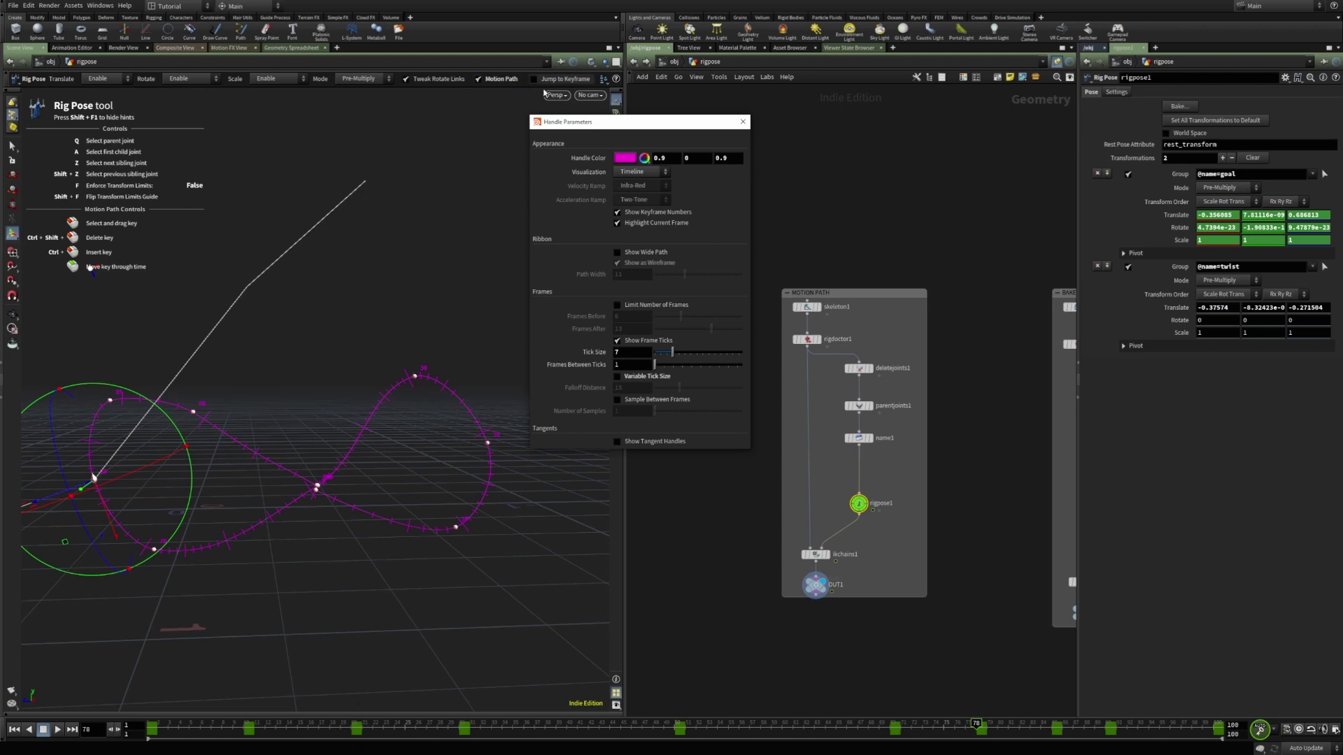
- Reposition the motion path keys at frames 30 and 20 in the viewport while staying on frame 78
click(417, 371)
drag(416, 366, 421, 382)
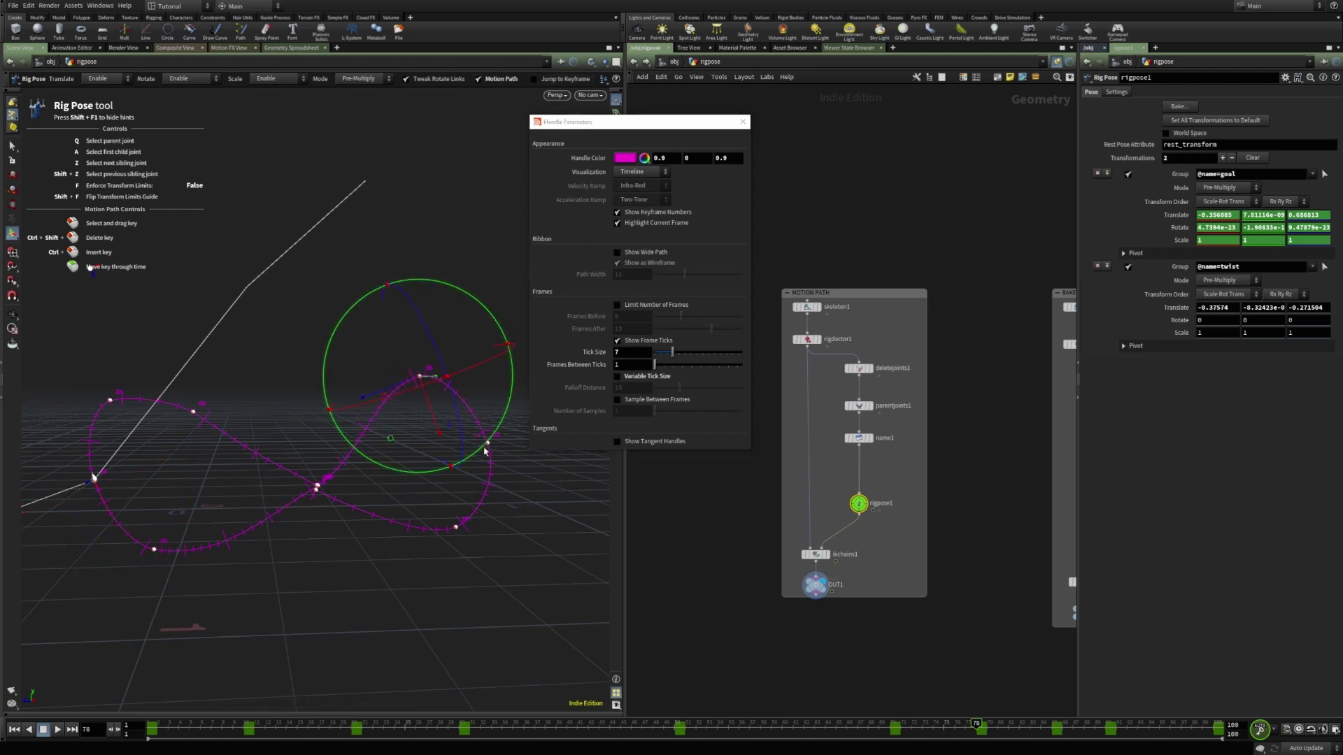
drag(487, 443, 504, 428)
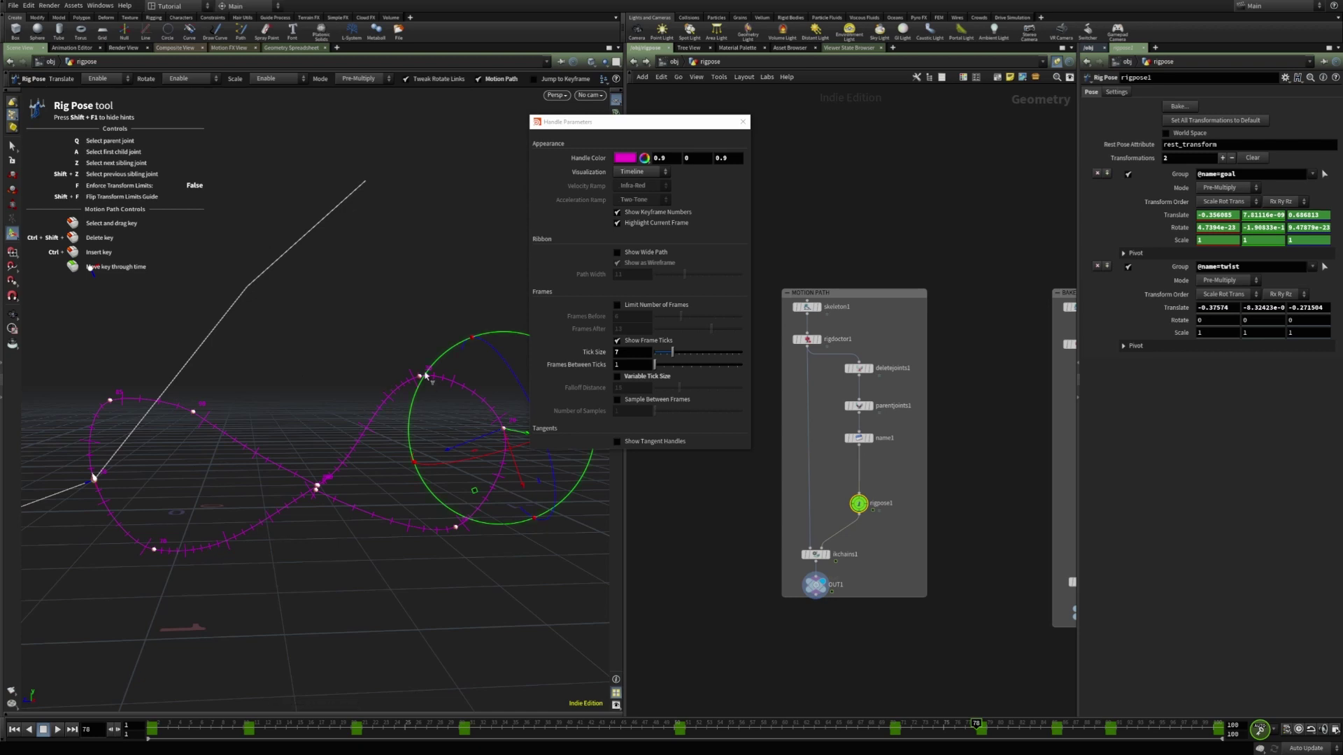
- Reposition the keys at frames 30 and 10 with Jump to Keyframe enabled, and those at frames 85 and 90 with it disabled
click(534, 78)
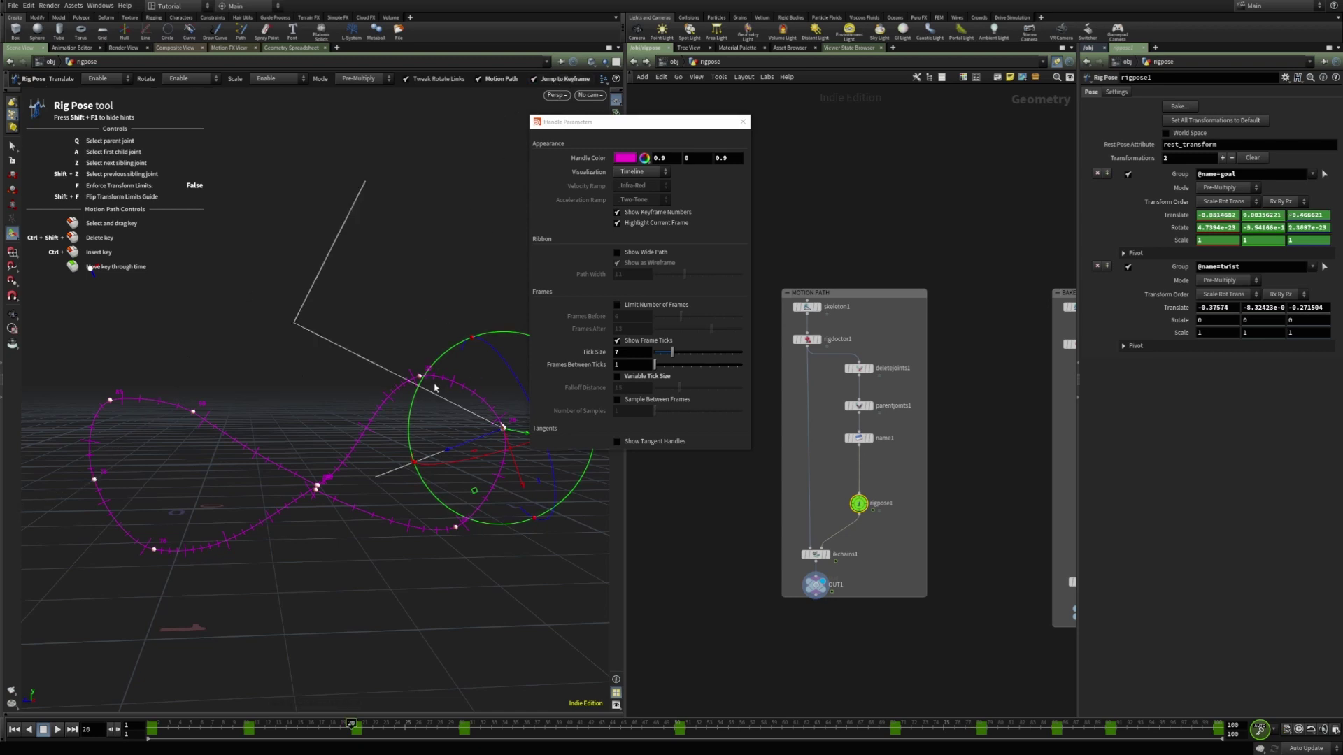
drag(420, 379, 403, 366)
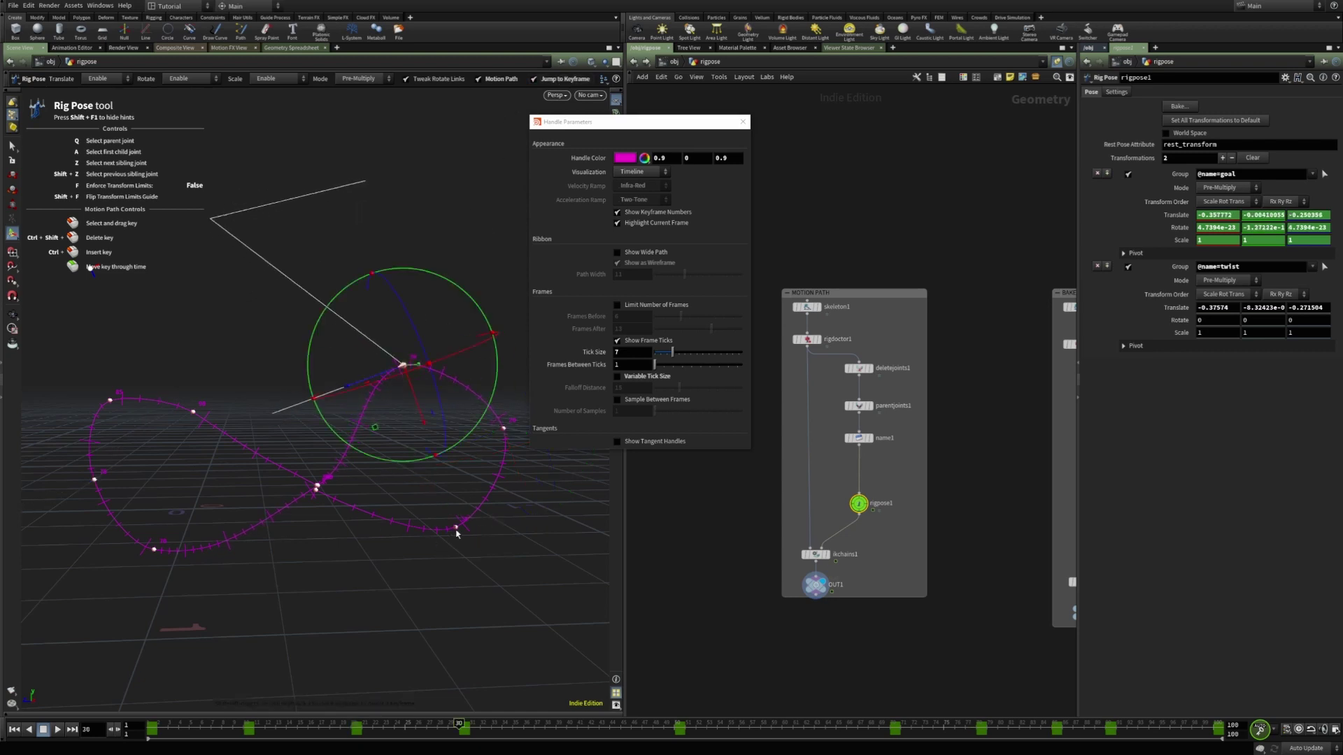
mouse_move(457, 529)
mouse_down()
mouse_move(471, 545)
mouse_move(464, 534)
mouse_up()
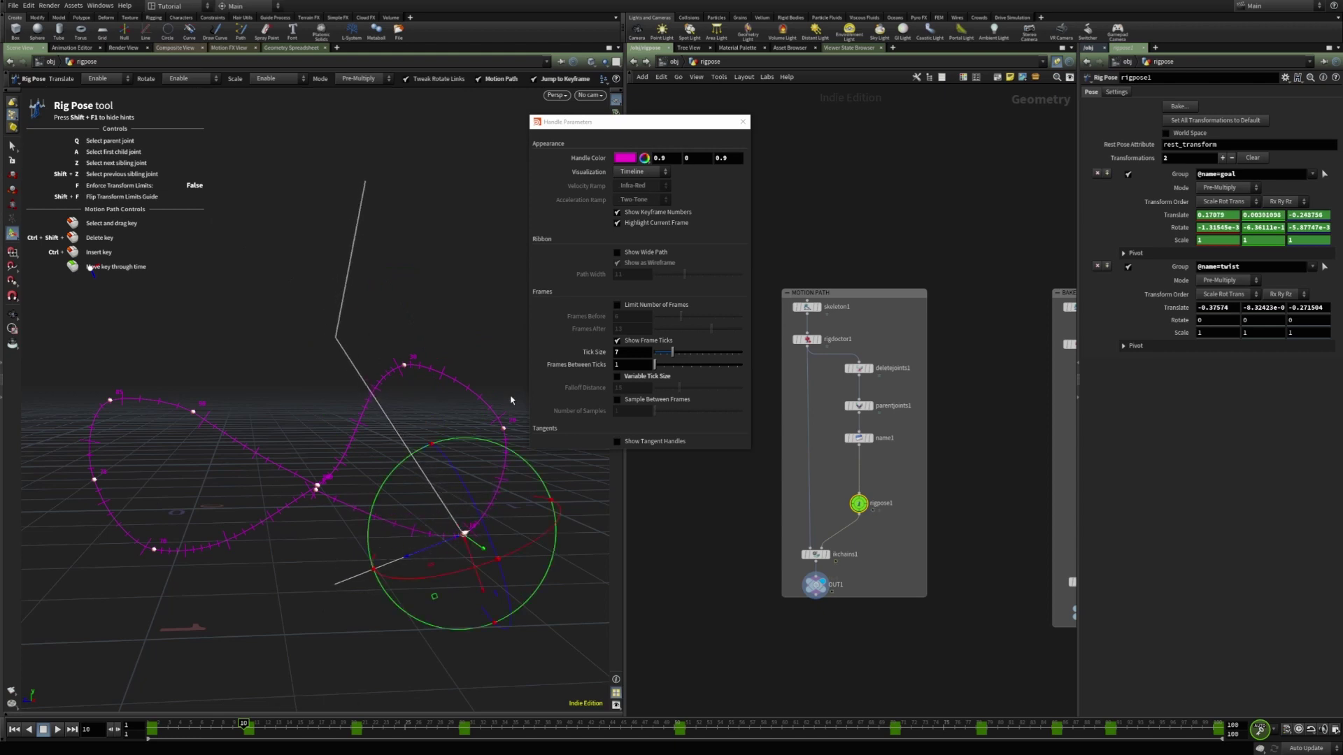
click(534, 78)
drag(192, 415, 104, 389)
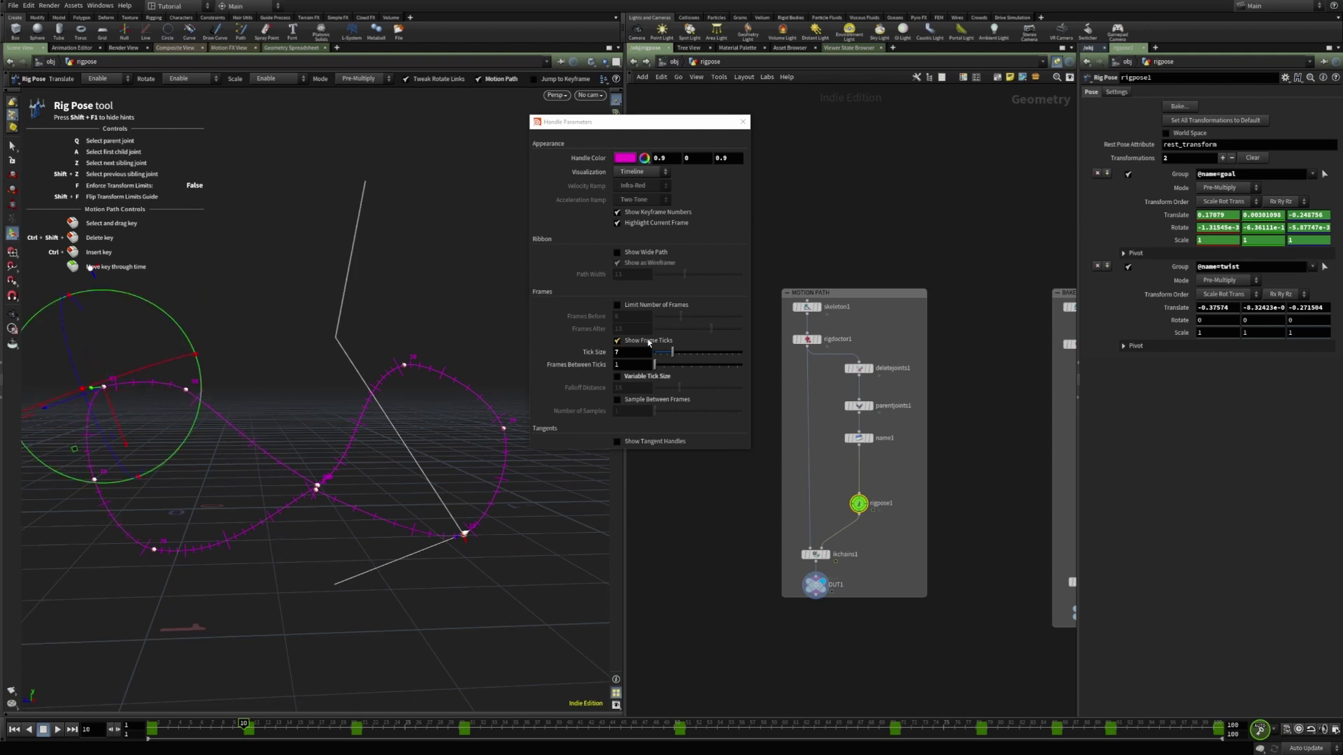
- Toggle Show Frame Ticks off and on, and enable Variable Tick Size with a Falloff Distance of 21
click(617, 341)
click(646, 341)
click(646, 342)
click(648, 341)
click(649, 377)
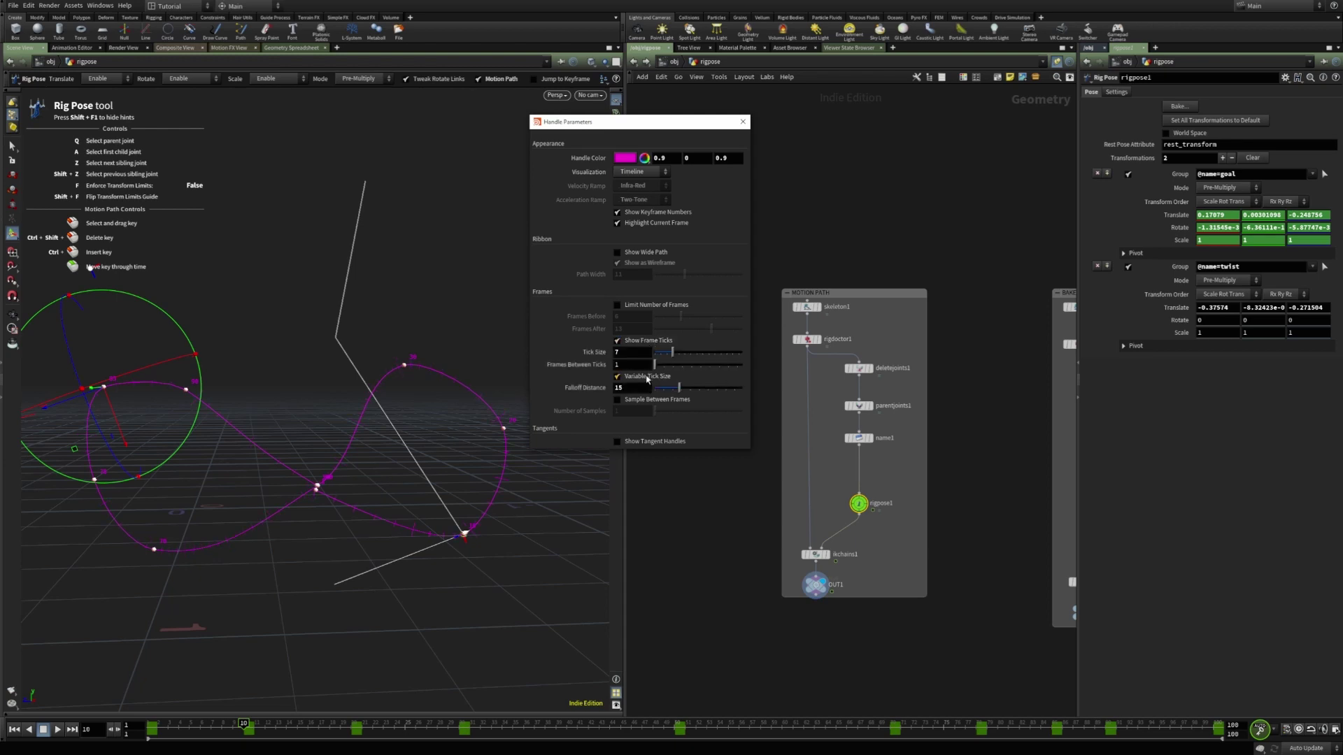
click(649, 377)
click(649, 377)
drag(658, 391, 690, 389)
- Show the tangent handles and reshape the motion path by adjusting the tangents of the keys at frames 30, 20 and 90
click(656, 442)
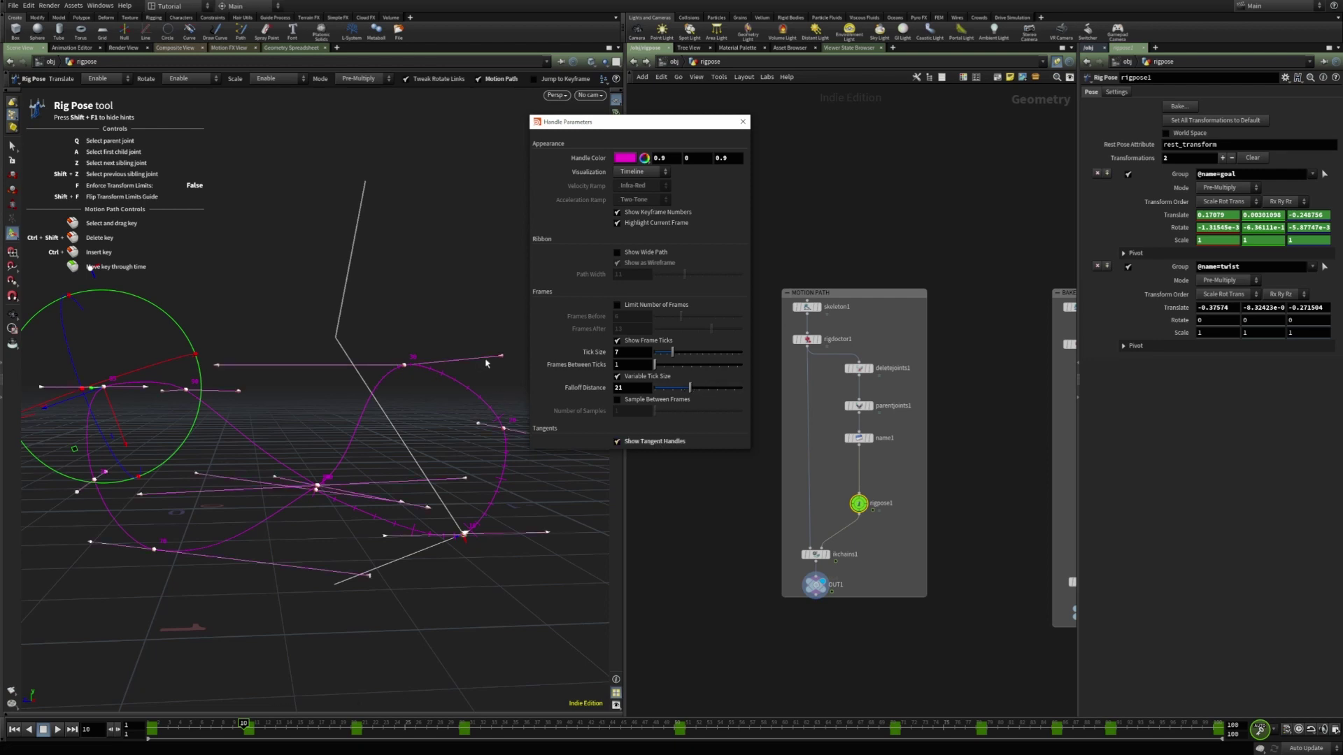
drag(494, 362, 555, 360)
click(490, 402)
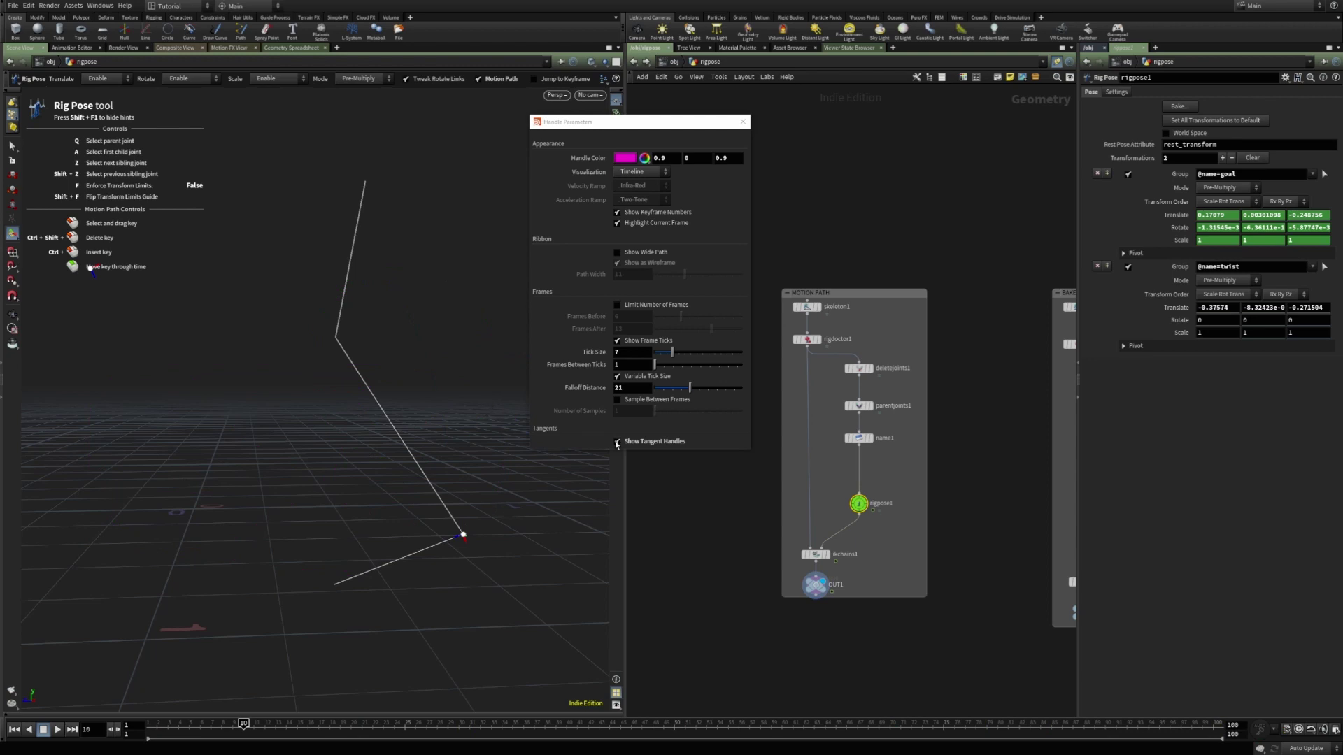
click(463, 535)
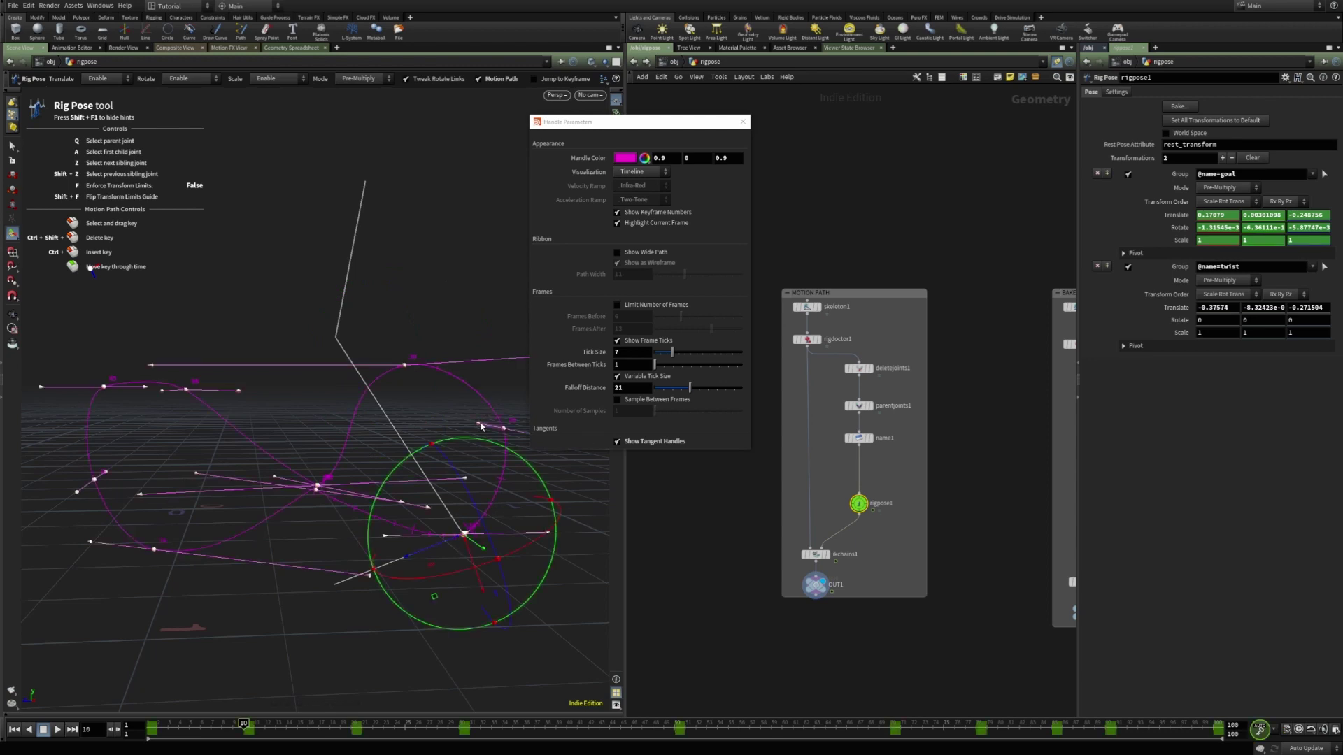
drag(491, 377, 486, 350)
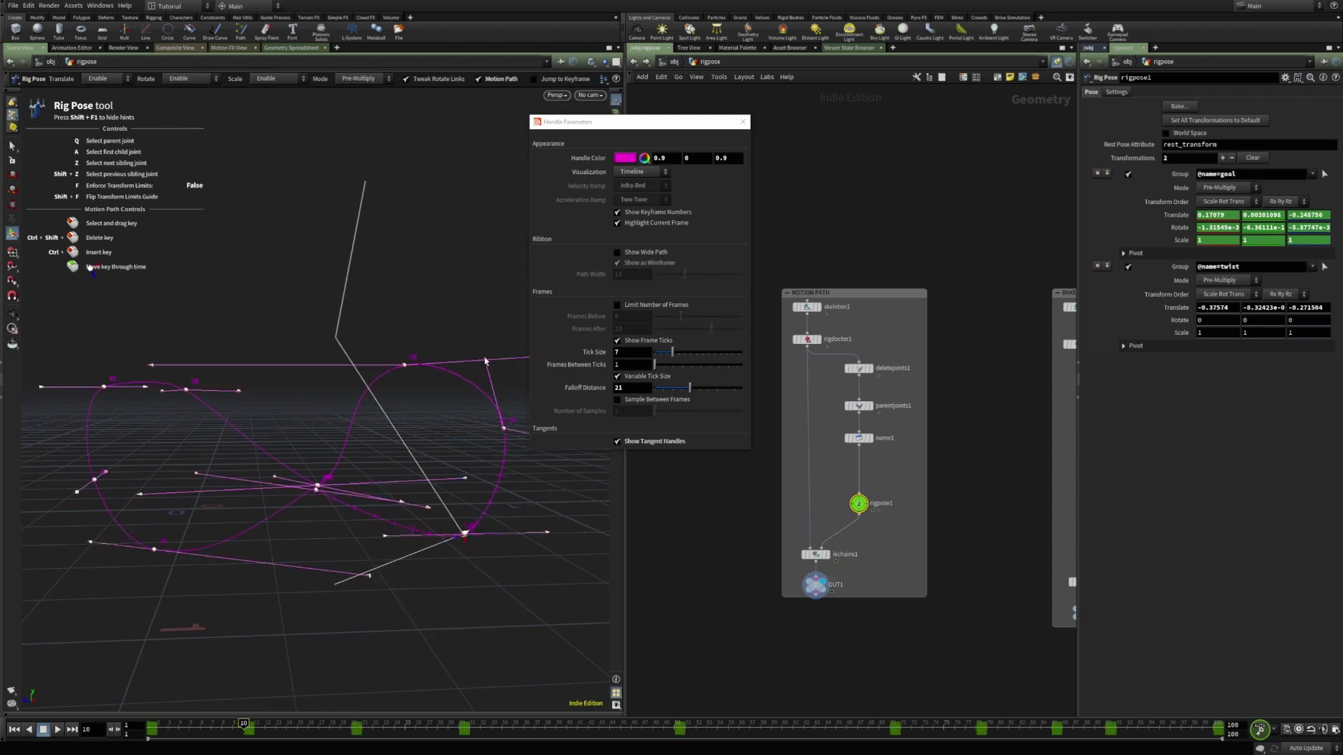
drag(239, 390, 242, 432)
drag(162, 393, 144, 359)
- Turn off the Motion Path display and close the handle parameters window
click(502, 79)
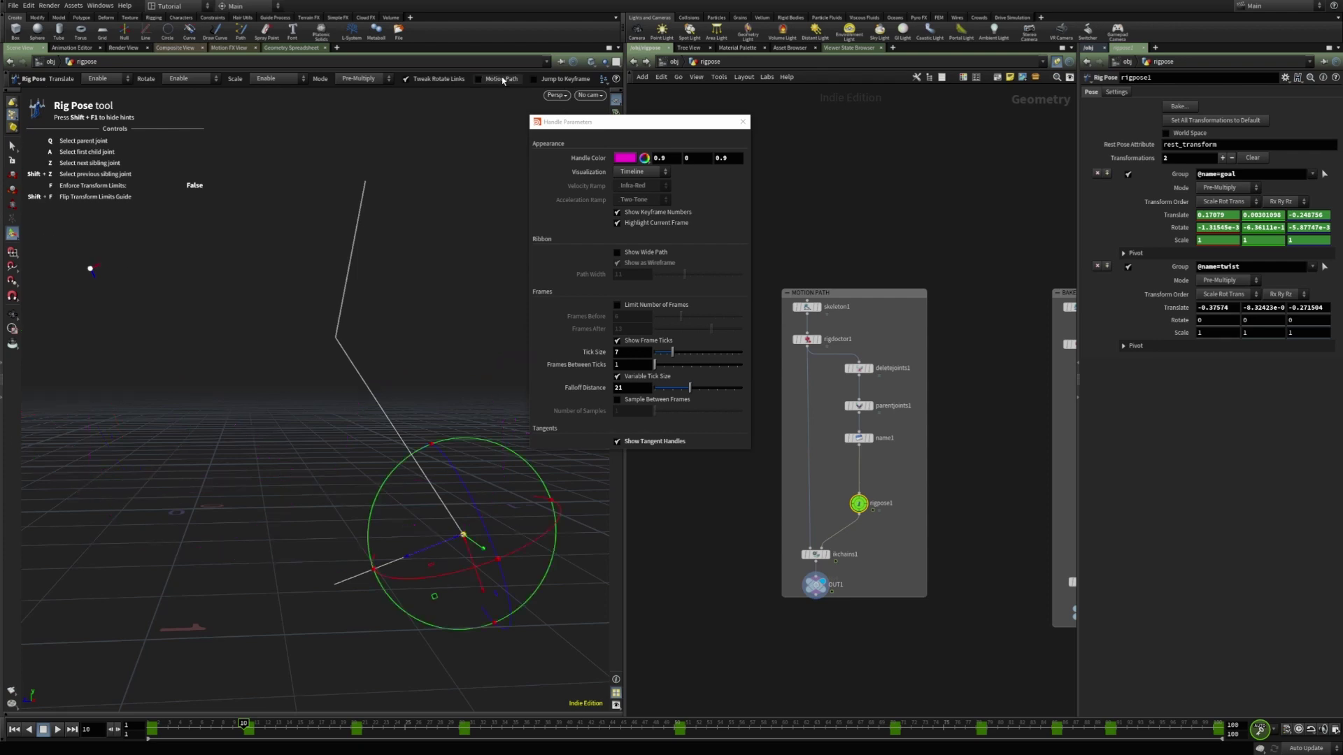
click(742, 122)
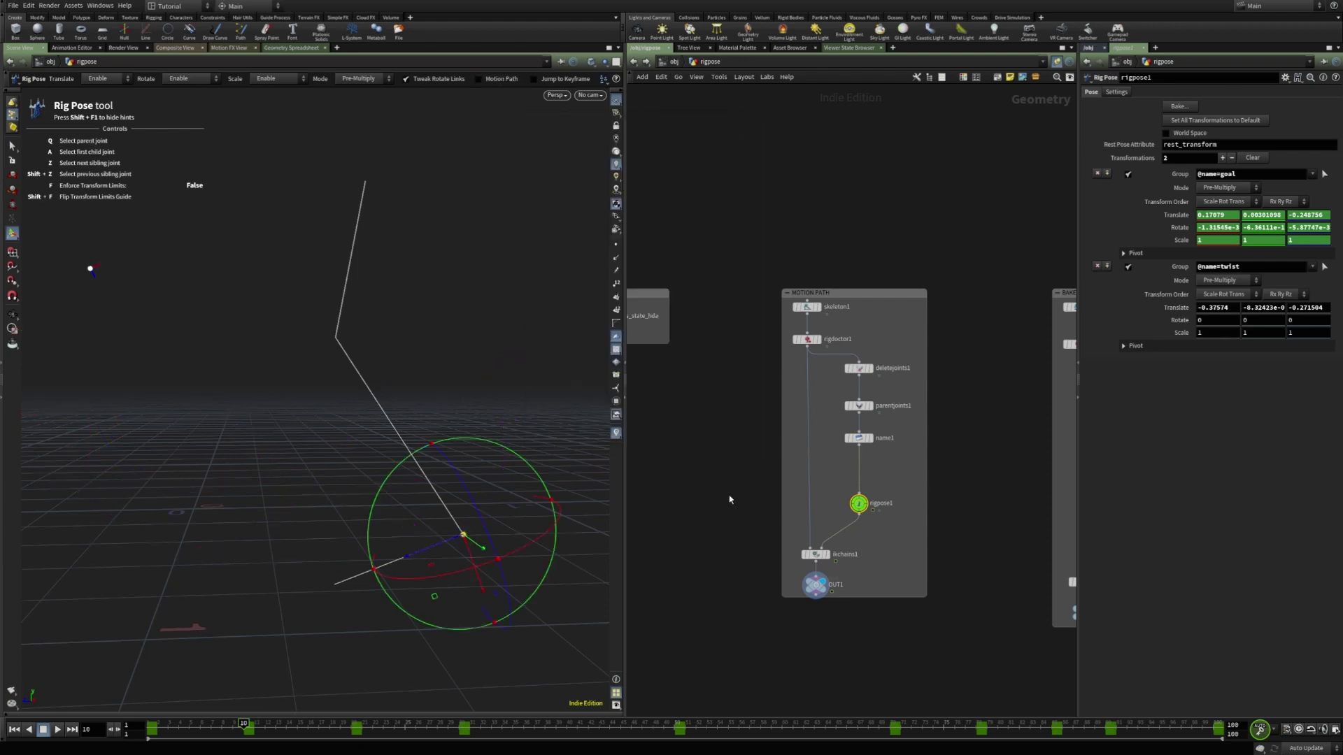
- In the BAKE box, display the OUT2 null and open the Rig Pose Baking window of rigpose_bake
scroll(938, 510, down, 3)
middle_drag(1002, 527, 819, 487)
scroll(809, 497, up, 4)
drag(815, 460, 892, 501)
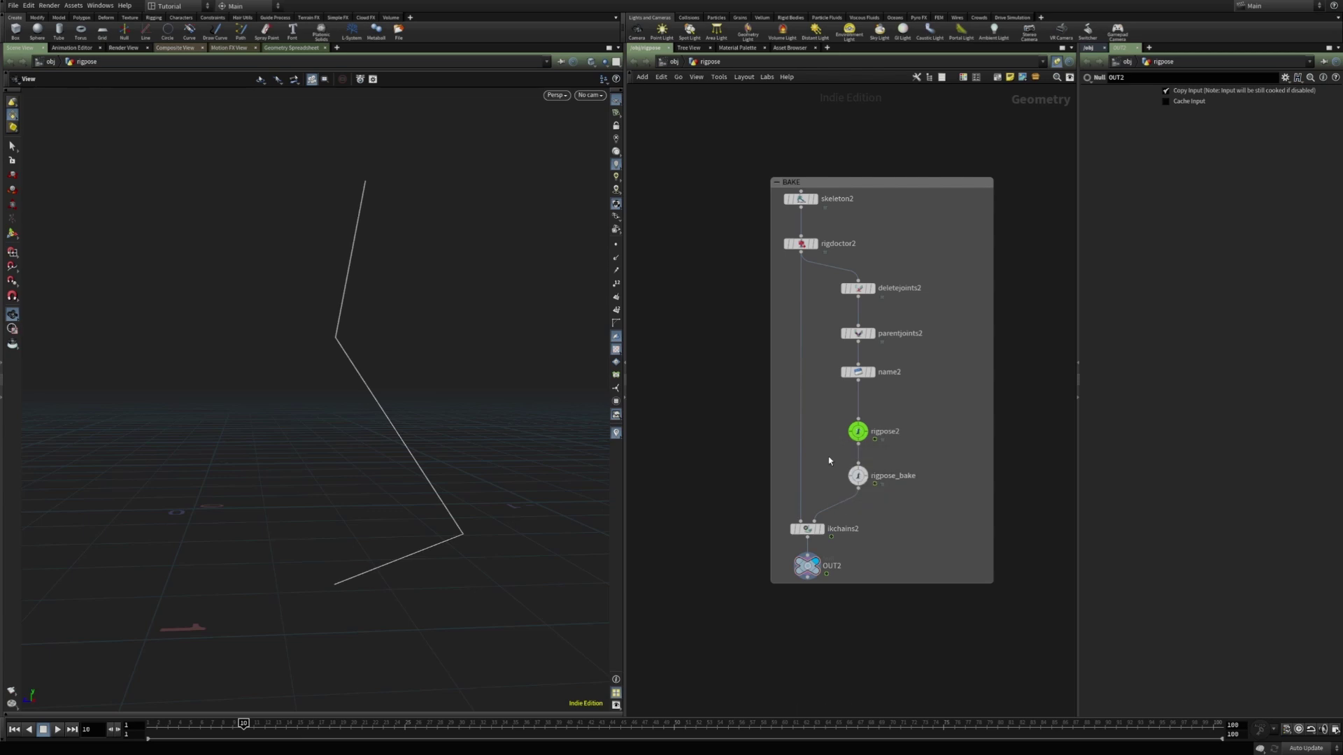
click(856, 476)
click(1180, 107)
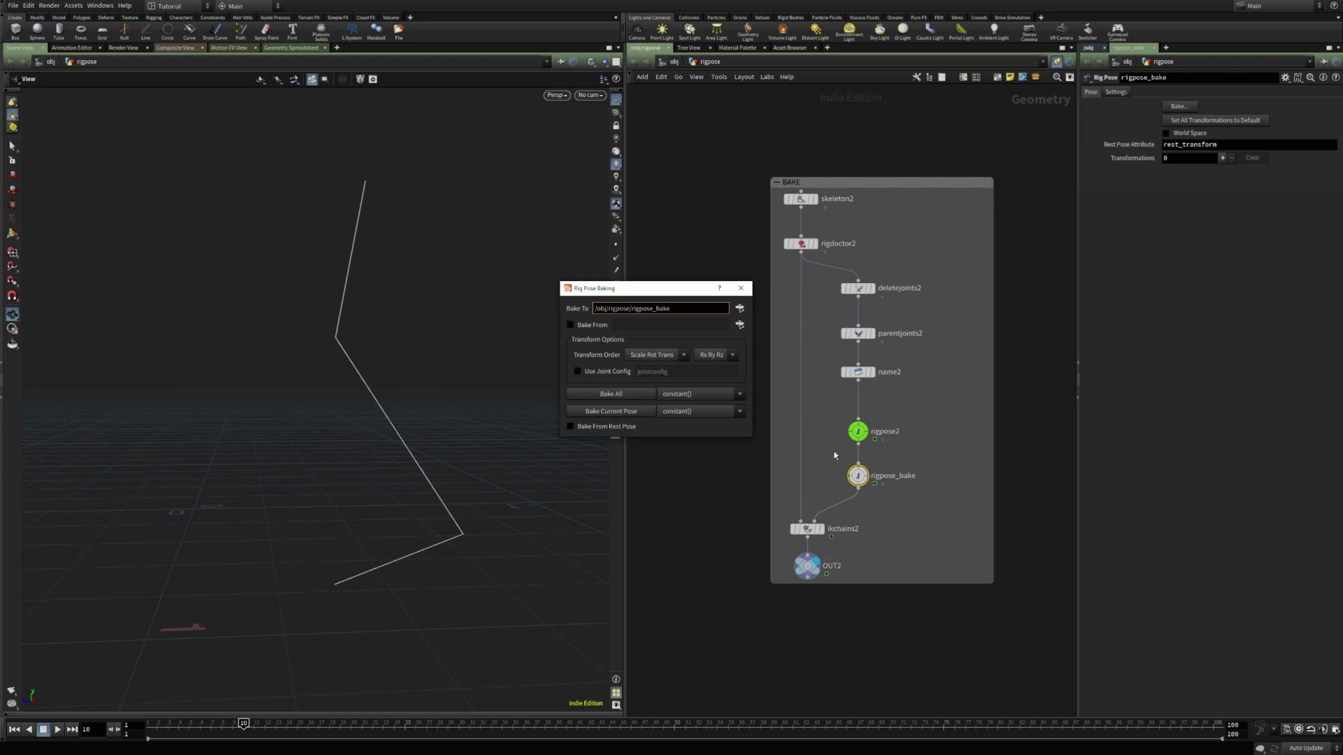
mouse_move(860, 455)
mouse_move(865, 486)
drag(668, 289, 673, 202)
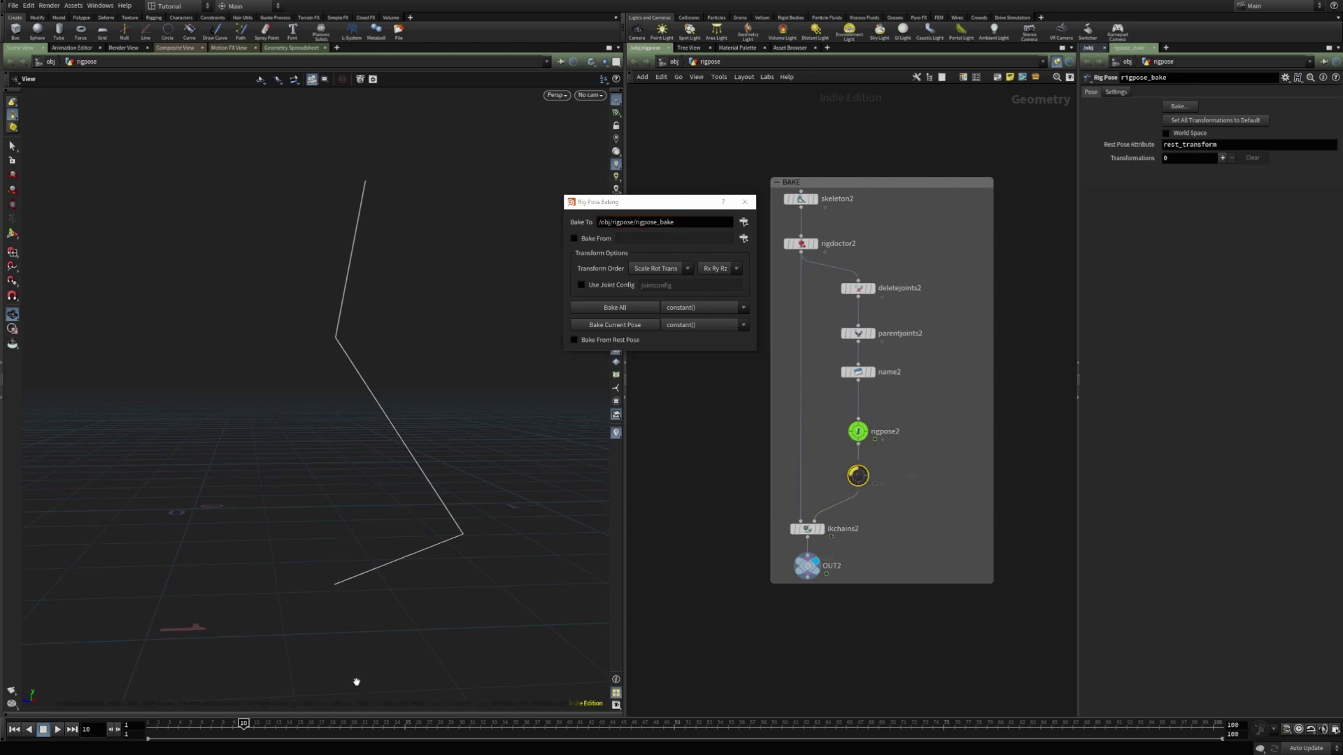
- Scrub the animation through to frame 100 and inspect the keyed goal and twist transformations on rigpose2
drag(243, 725, 1214, 707)
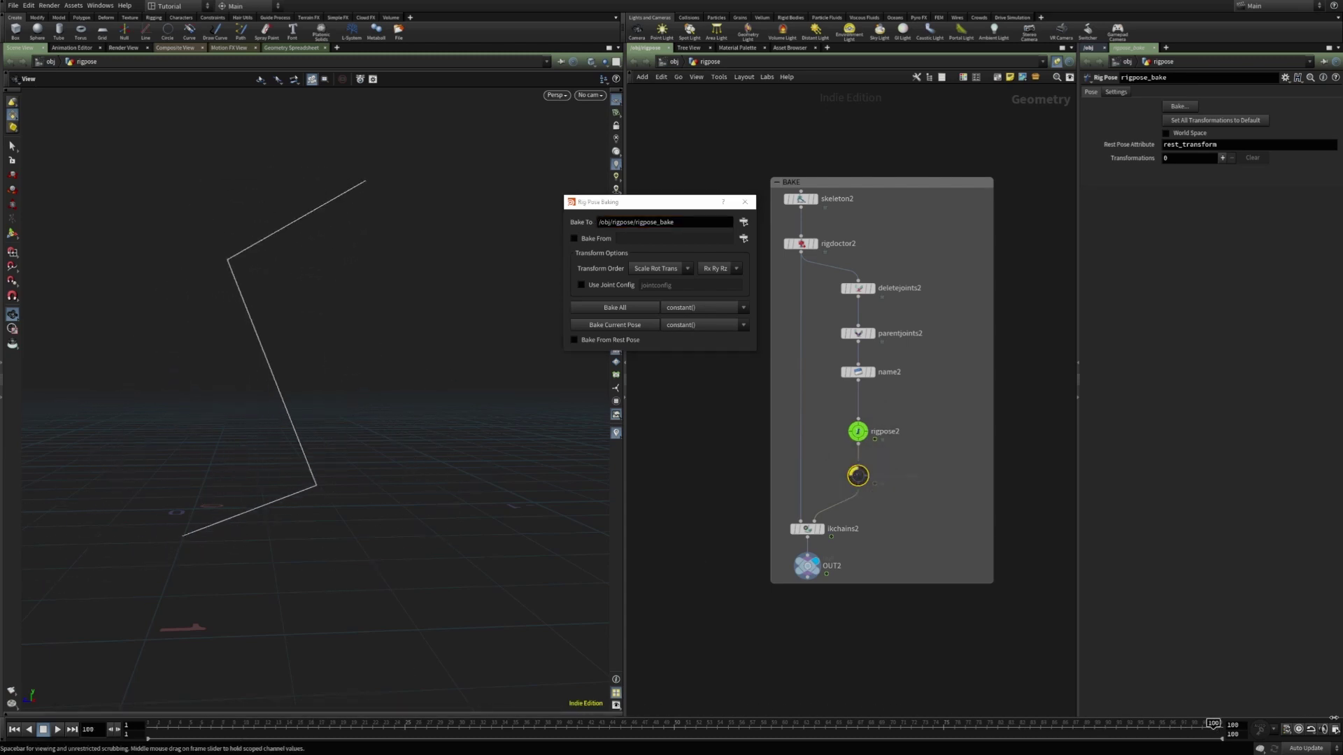
drag(434, 521, 404, 507)
drag(830, 408, 908, 459)
drag(172, 730, 1219, 700)
click(840, 458)
- Select rigpose_bake, activate its Rig Pose tool and add a transformation for the goal joint
click(858, 476)
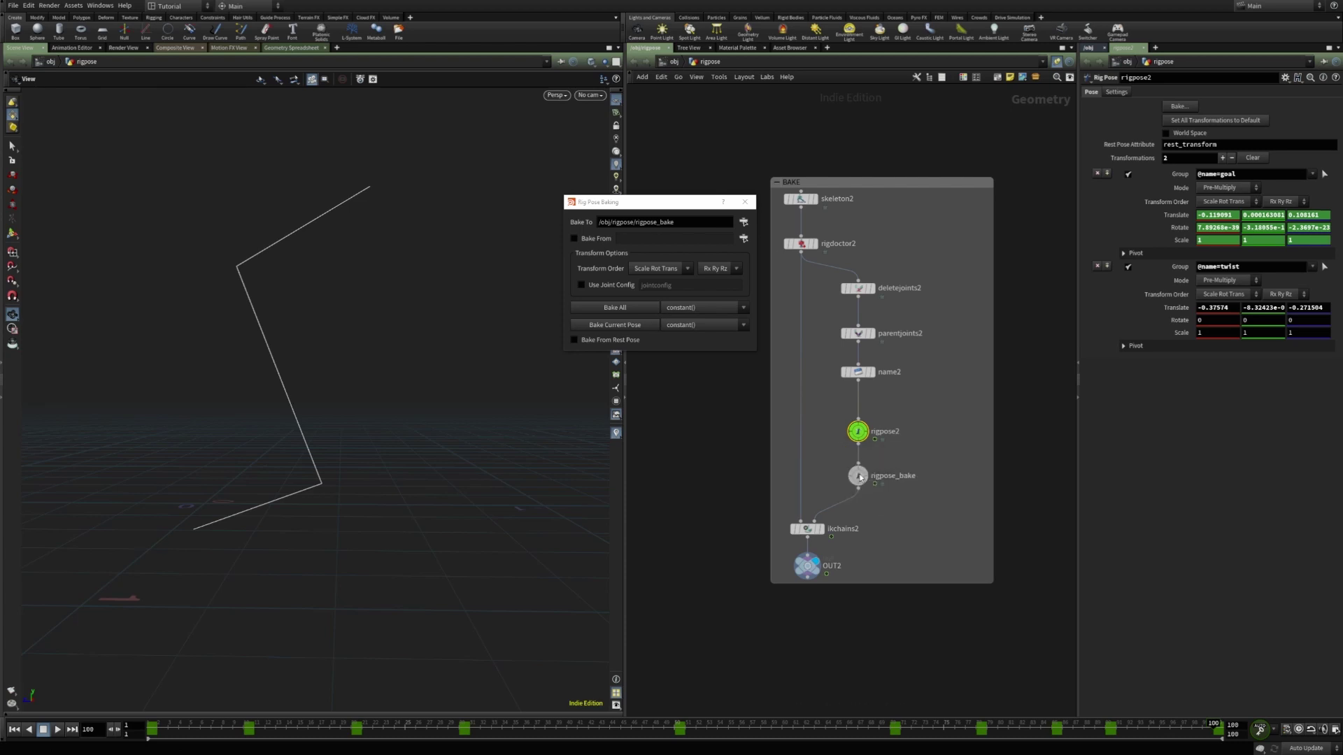
drag(350, 483, 606, 510)
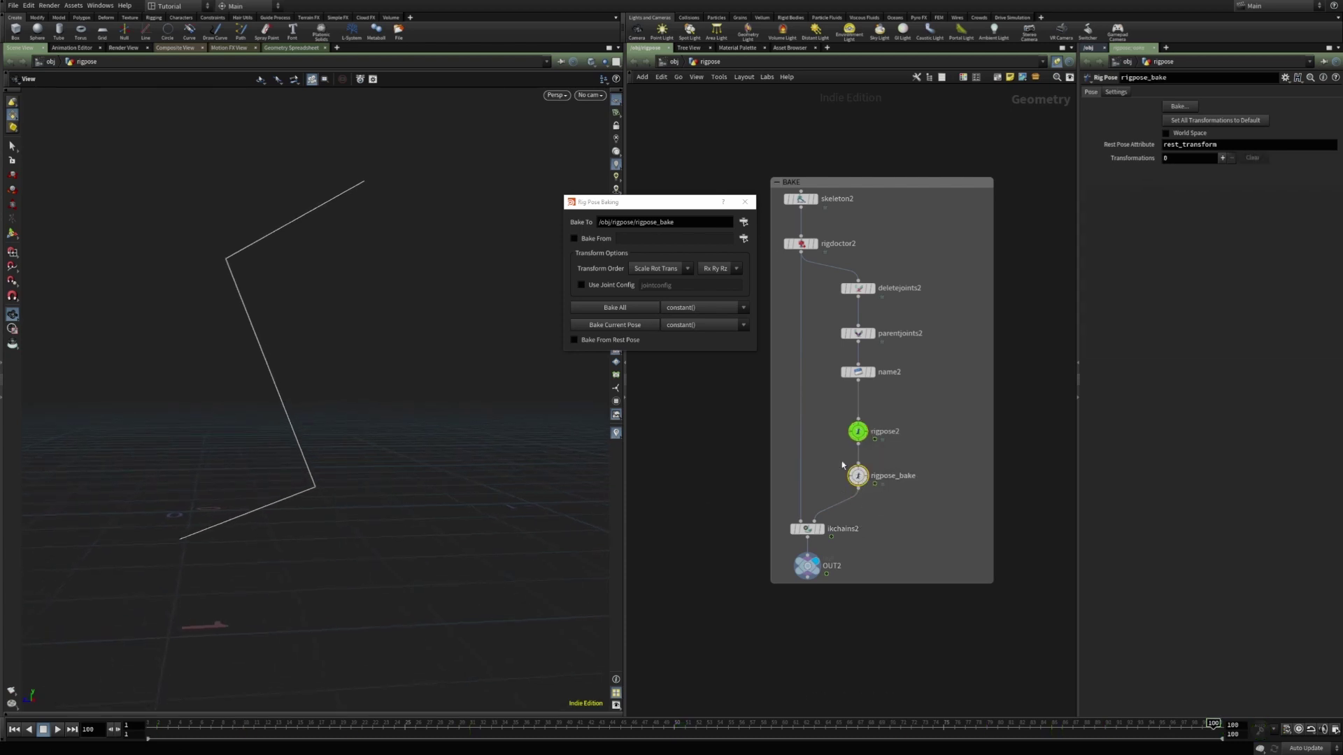
key(Return)
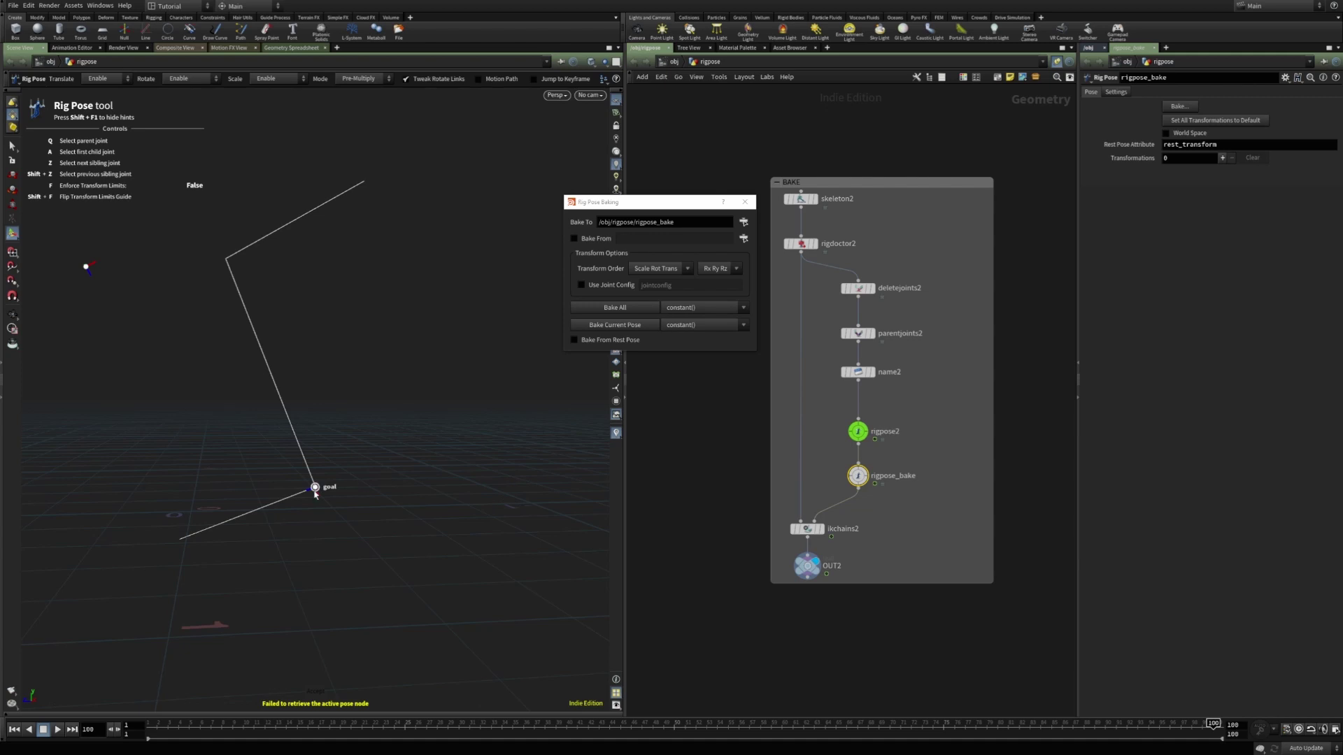
click(315, 488)
- Keyframe the goal joint on rigpose_bake at frame 1, and key it at a raised position at frame 100
drag(179, 729, 125, 723)
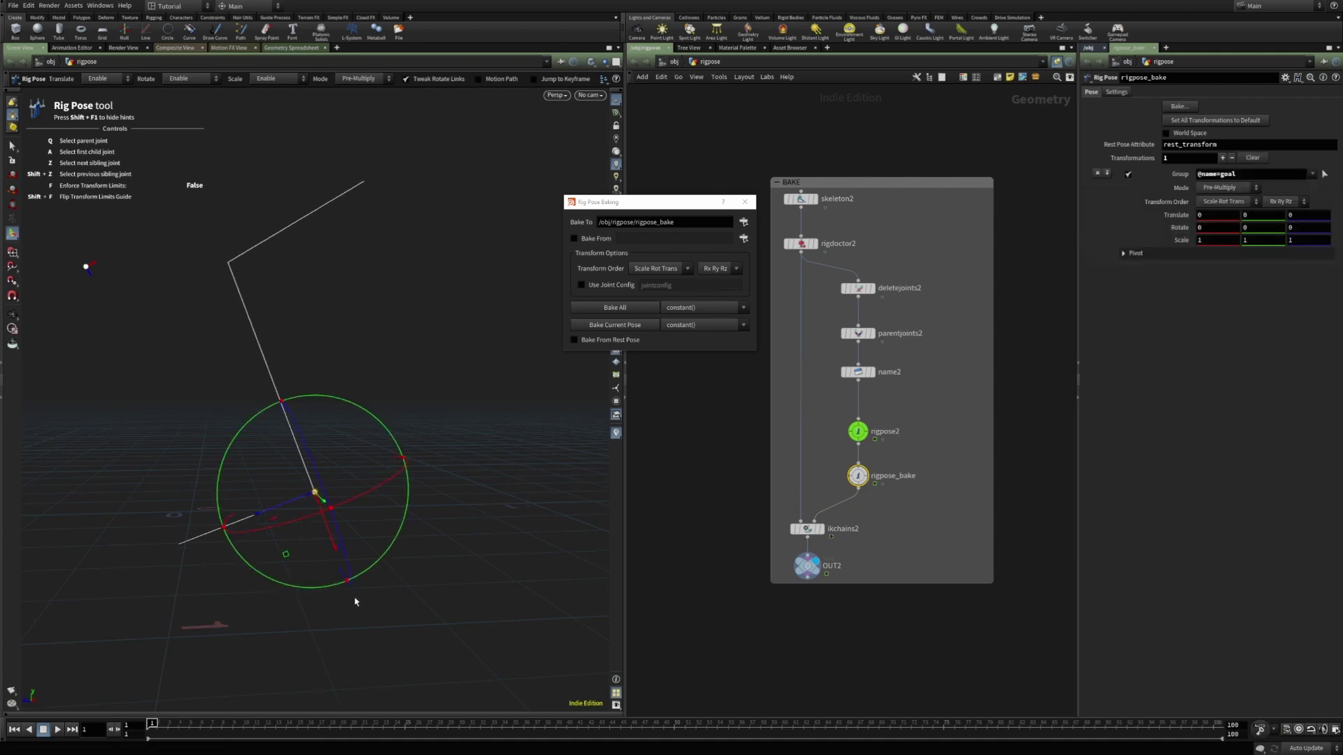
key(k)
key(ctrl+Down)
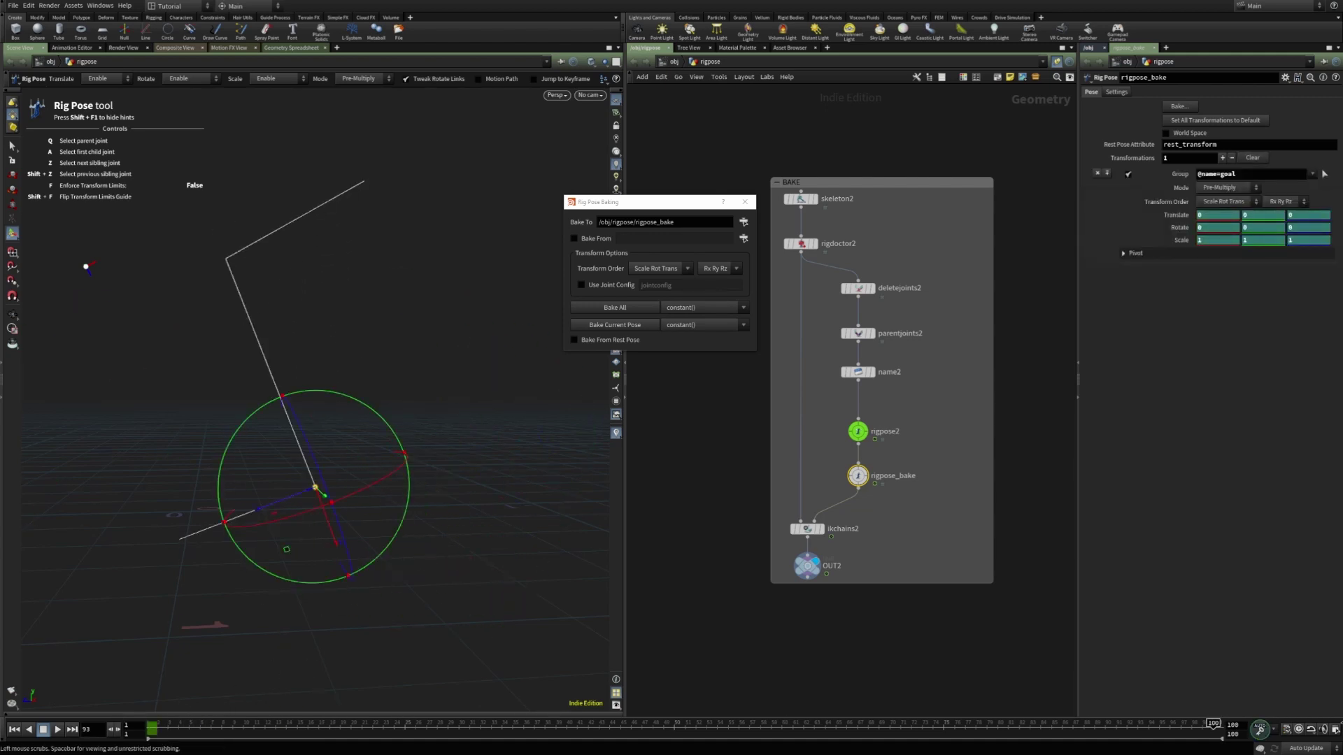
drag(288, 552, 385, 398)
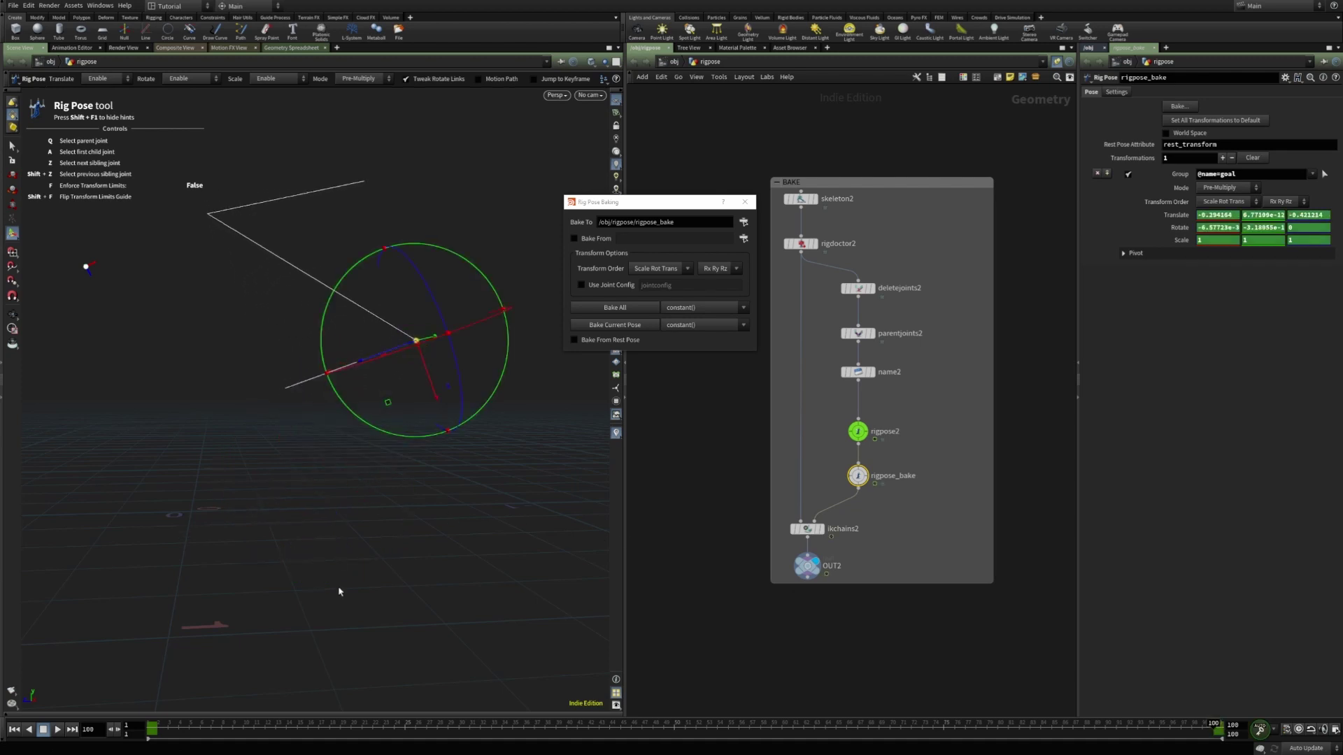
- Bake the whole layered animation into /obj/rigpose/rigpose_bake and scrub the timeline to compare the motion before and after baking
mouse_move(158, 729)
mouse_down()
mouse_move(264, 729)
mouse_move(149, 730)
mouse_up()
drag(285, 554, 266, 434)
drag(152, 725, 1047, 686)
click(620, 309)
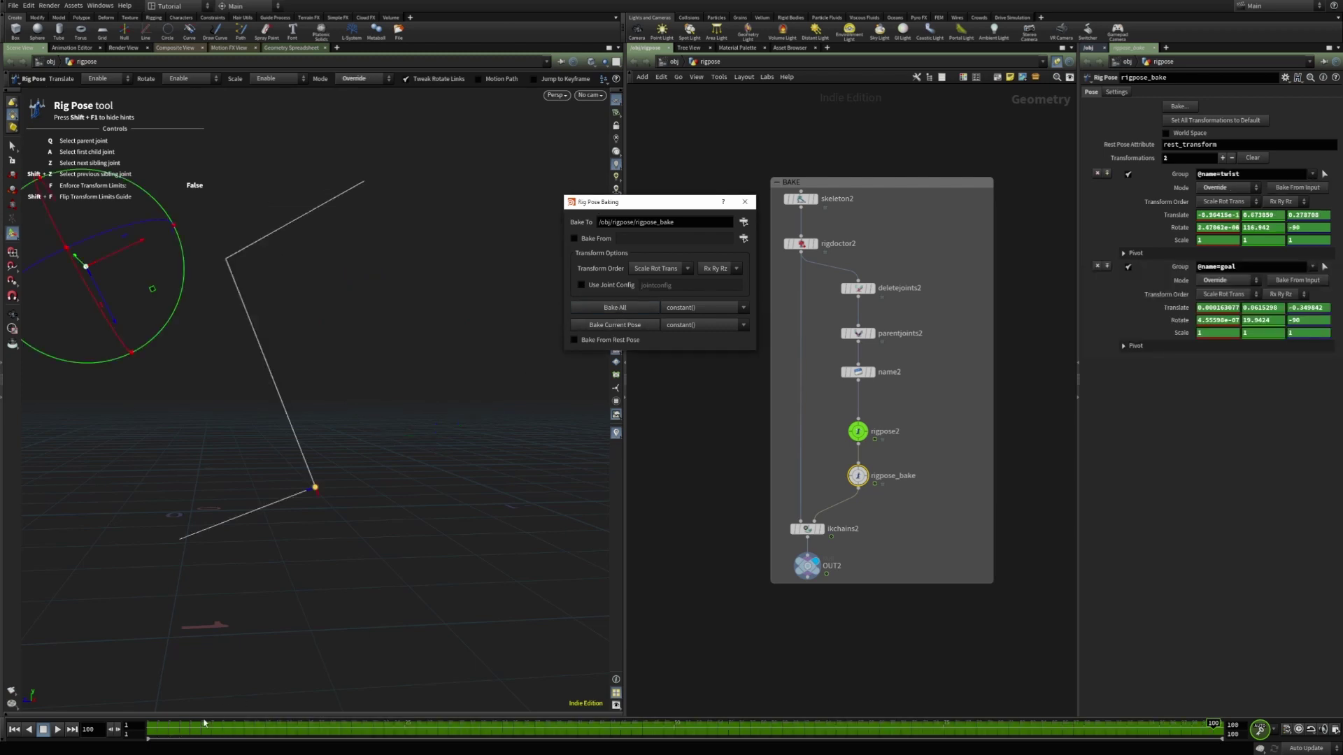
drag(172, 724, 1239, 723)
drag(352, 724, 1243, 665)
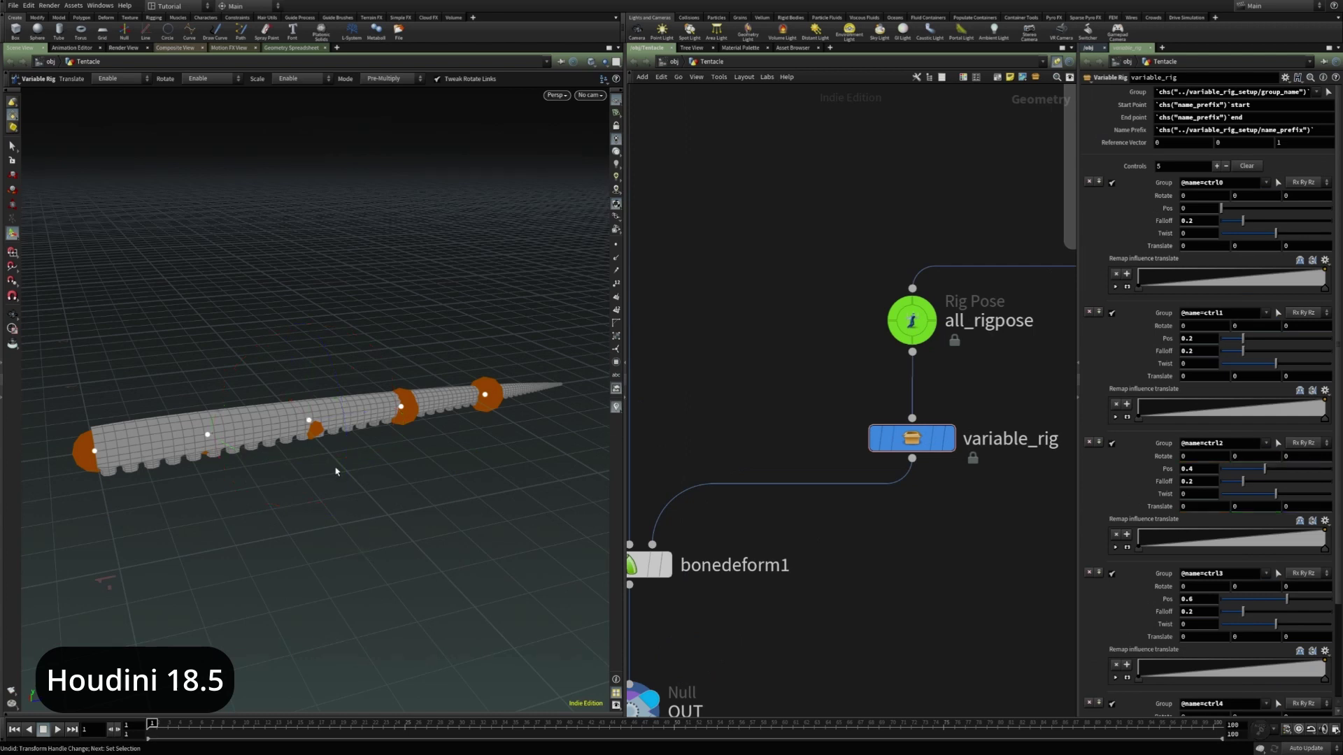
- Bend the tentacle by rotating ctrl2 about -91° and ctrl3 about 98°, and adjust ctrl3's Pos to 0.593, Falloff to 0.217 and Twist to -16
click(308, 422)
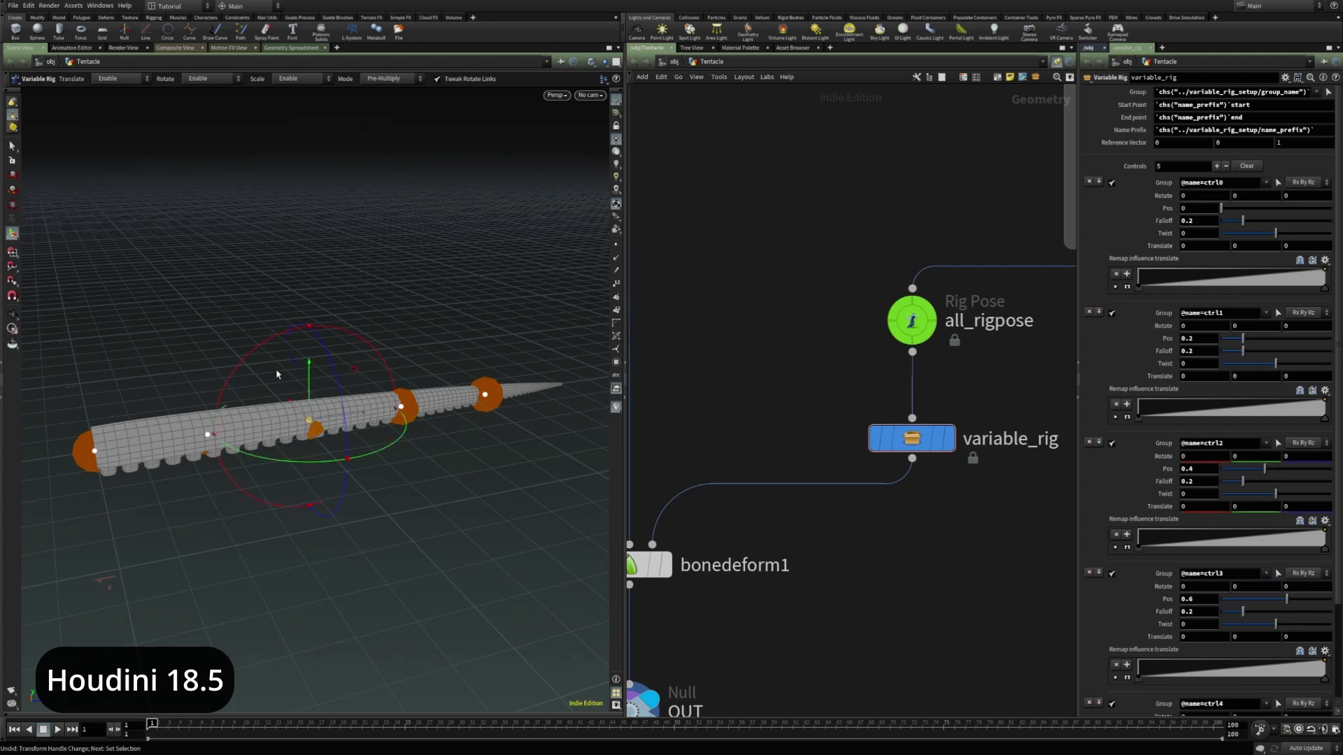
drag(266, 343, 263, 456)
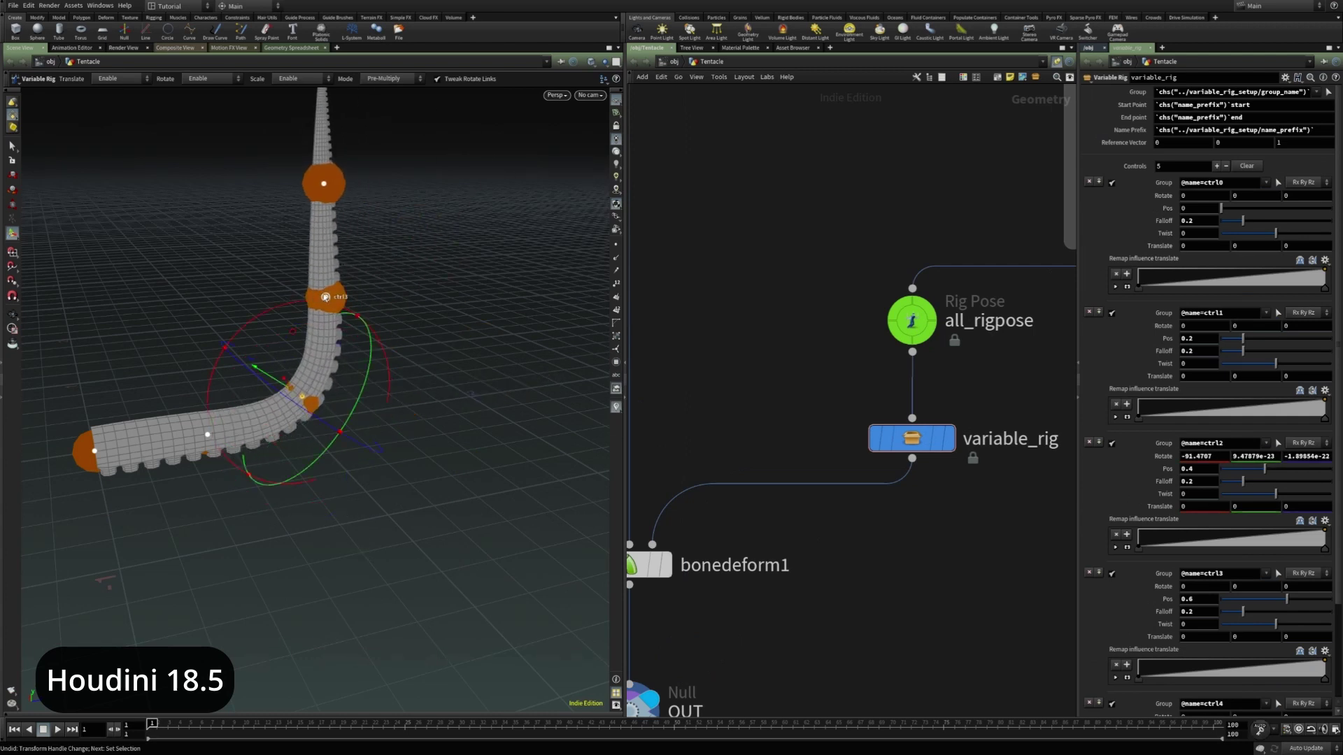
drag(404, 247, 312, 329)
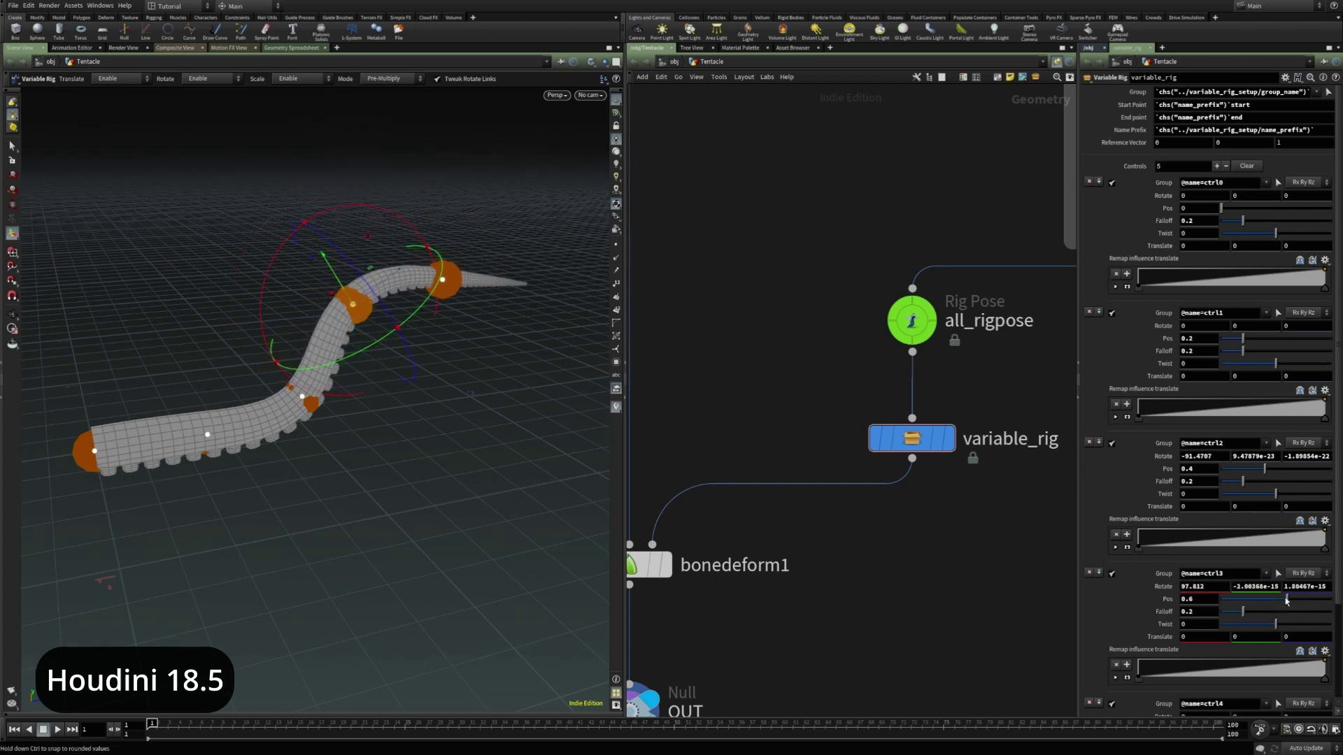
mouse_move(1286, 601)
mouse_down()
mouse_move(1232, 616)
mouse_move(1273, 622)
mouse_up()
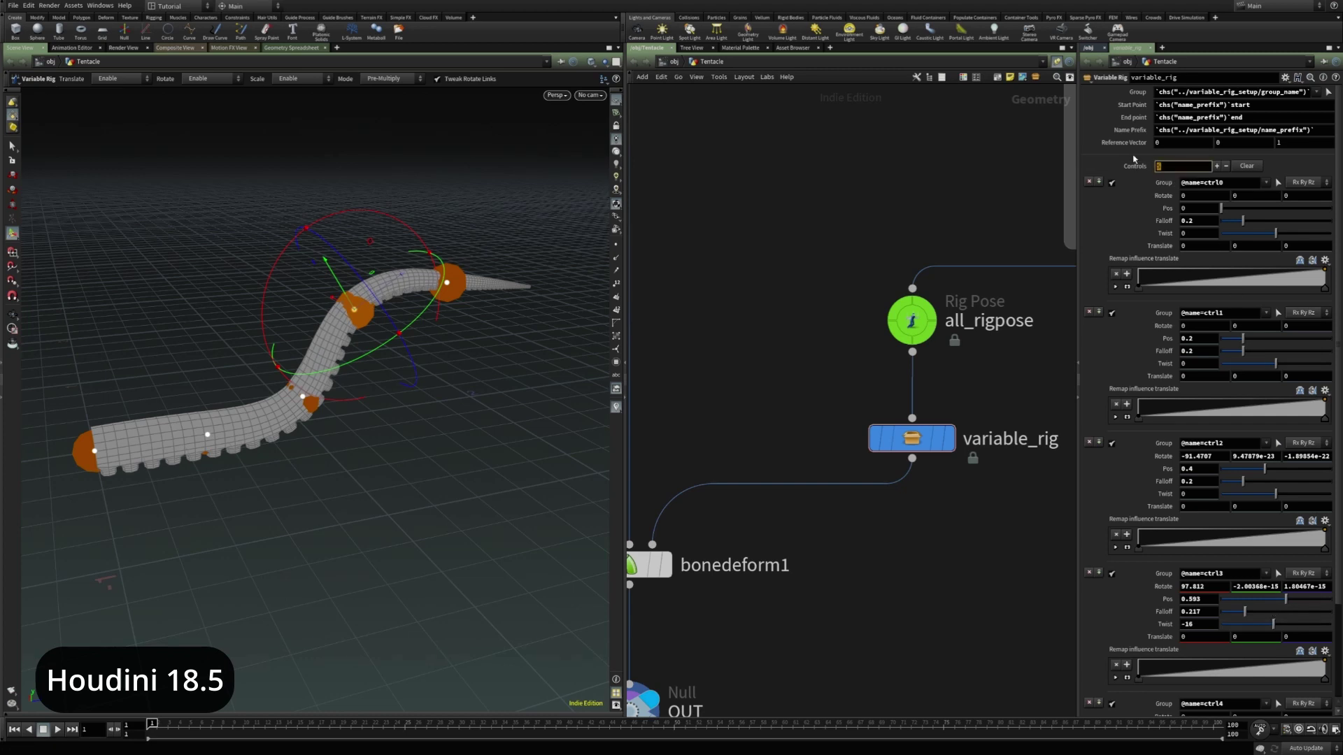
- Set the number of variable_rig controls to 20 and reset the Rotate and Pos of ctrl2 and ctrl3, plus ctrl3's Falloff and Twist
text(20)
key(Return)
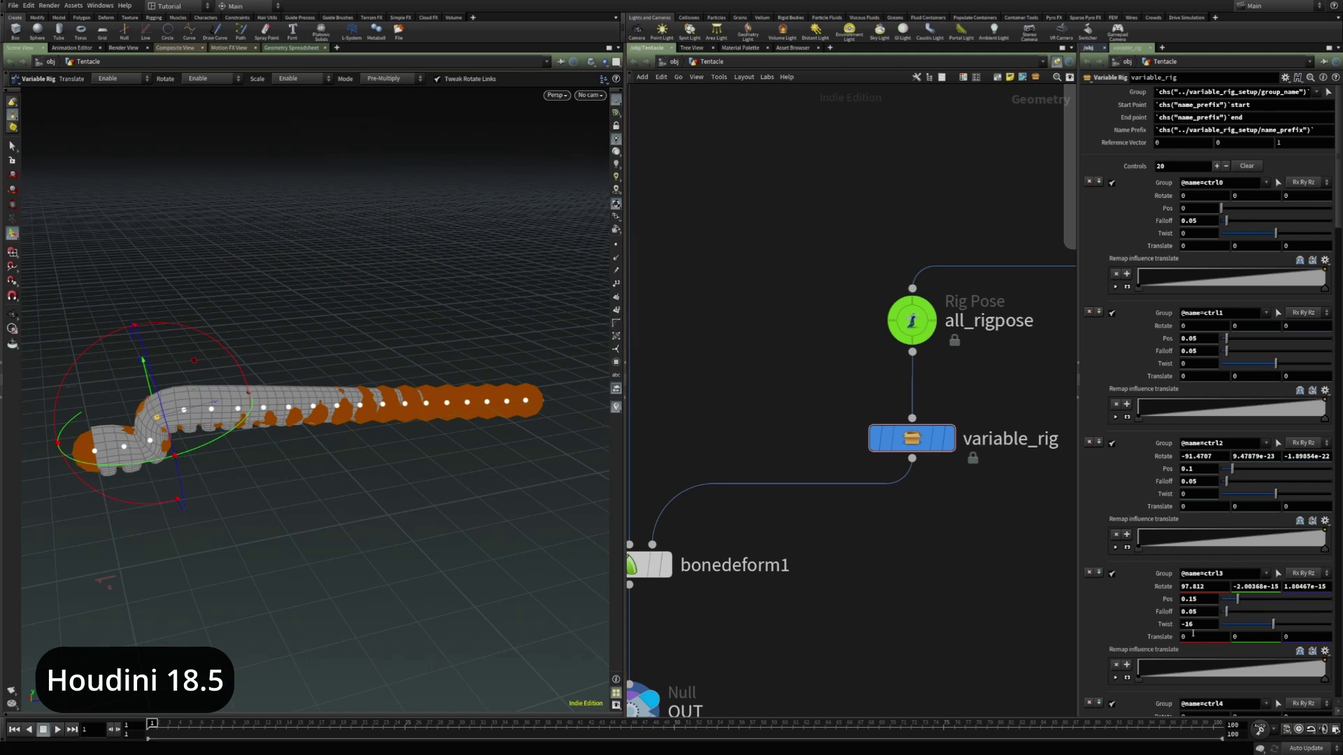
ctrl+middle_click(1166, 588)
ctrl+middle_click(1165, 601)
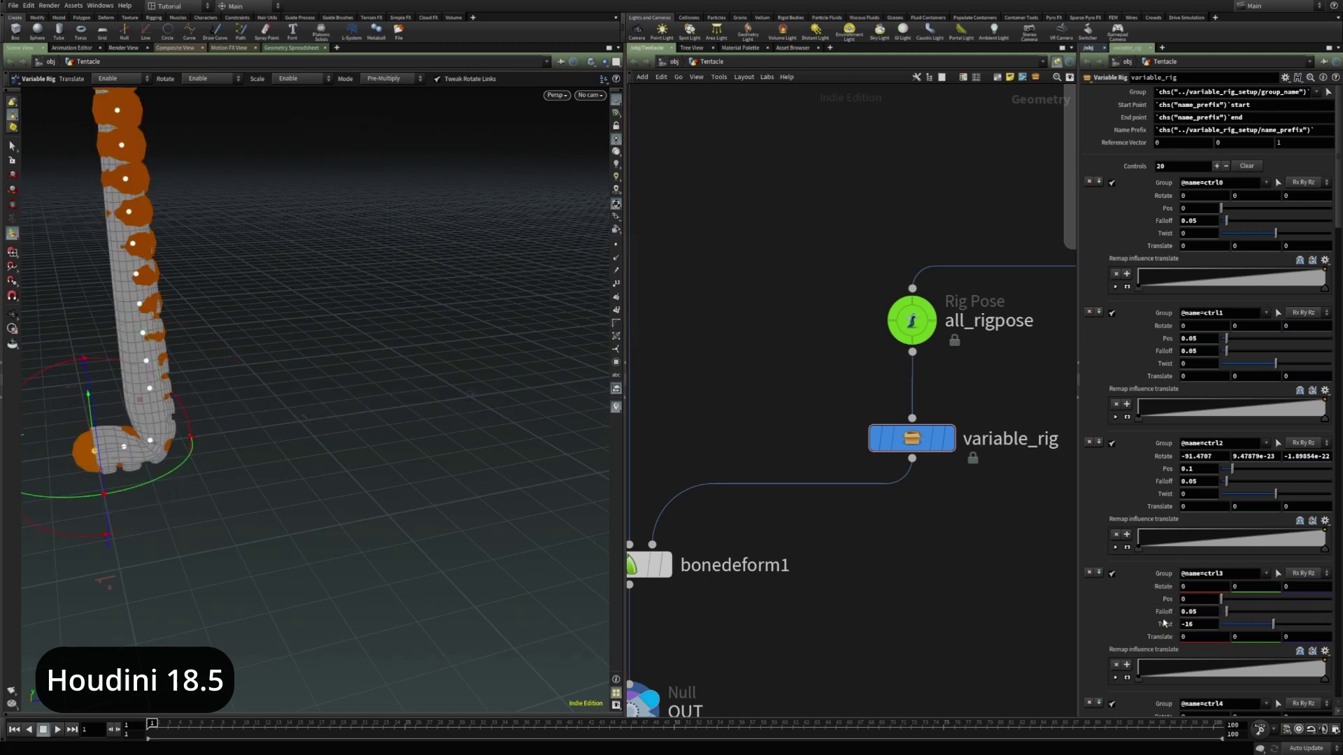
ctrl+middle_click(1165, 614)
ctrl+middle_click(1166, 624)
ctrl+middle_click(1164, 456)
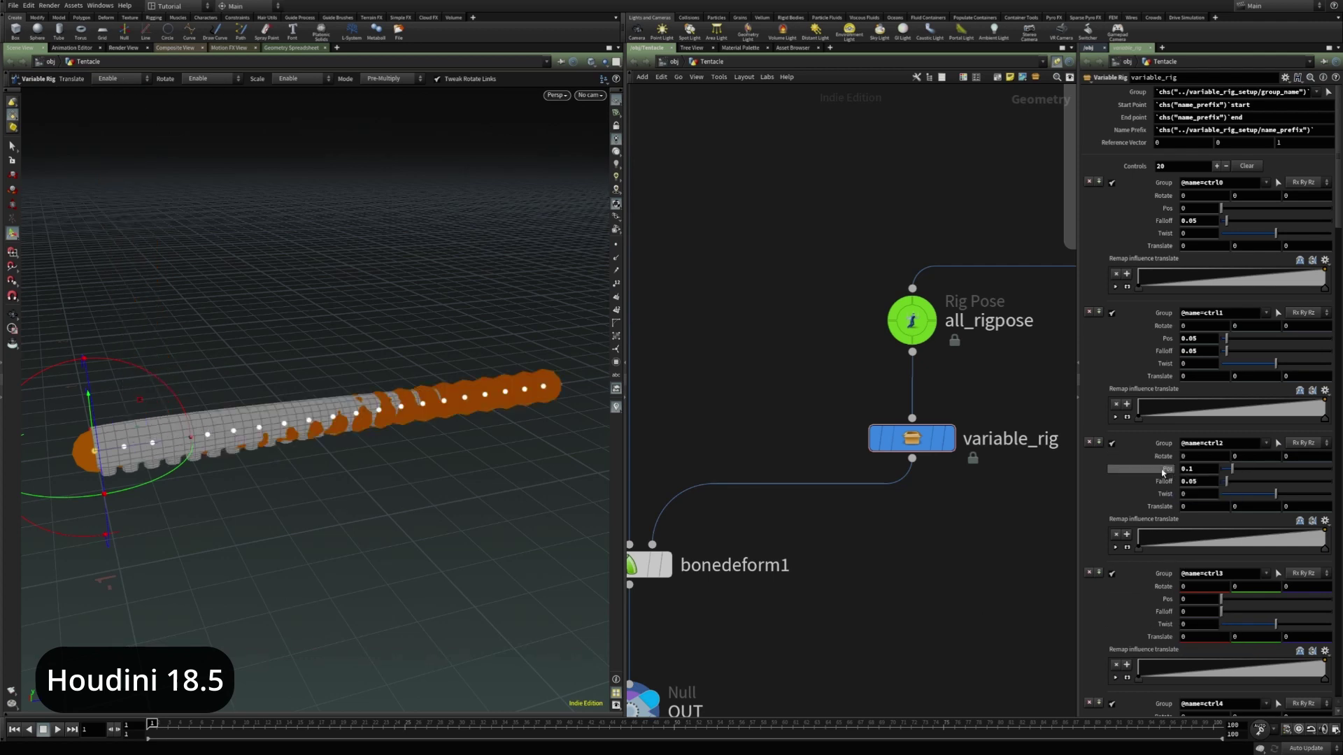
ctrl+middle_click(1164, 469)
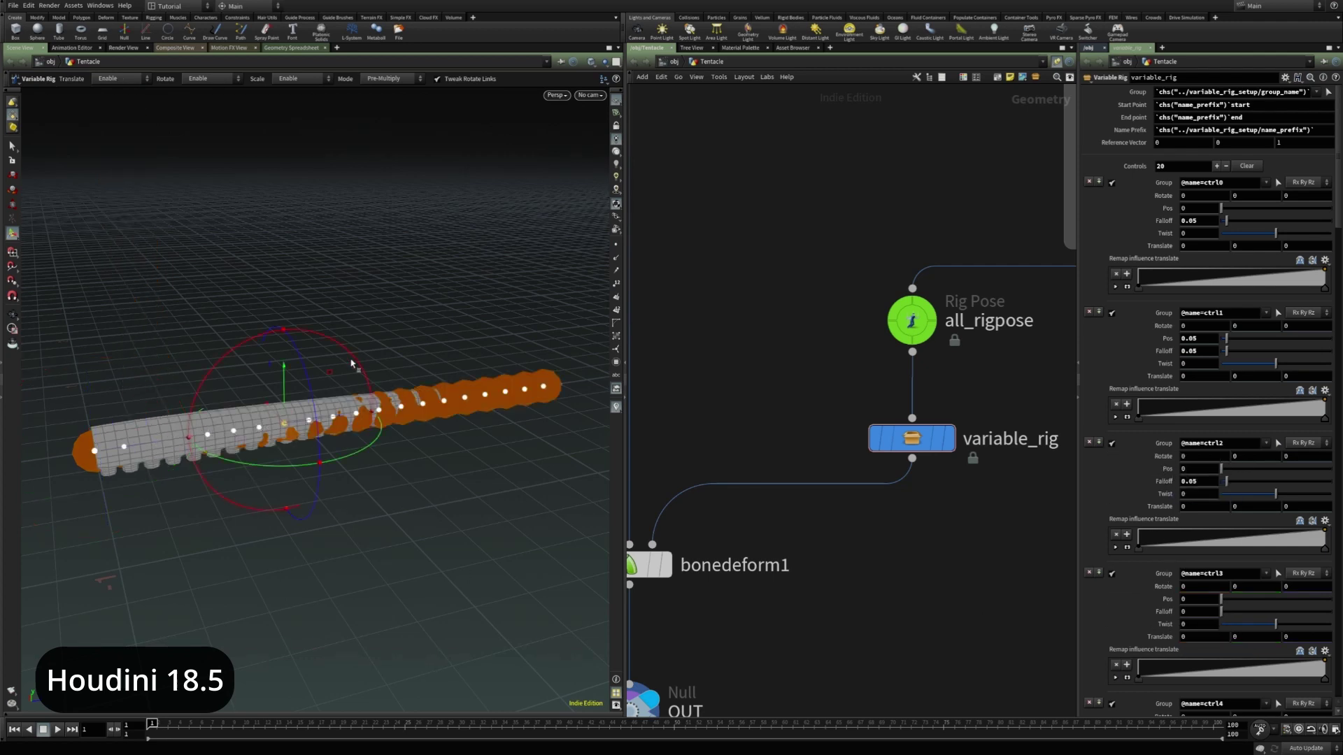
- Bend the tentacle upward about -78° at ctrl7 and fold its upper end over by rotating ctrl14 about 104°
drag(279, 339, 294, 291)
click(320, 236)
drag(270, 174, 418, 187)
- Find the ctrl14 parameters in variable_rig and shift its Pos along the tentacle to 0.77
scroll(1167, 481, down, 3)
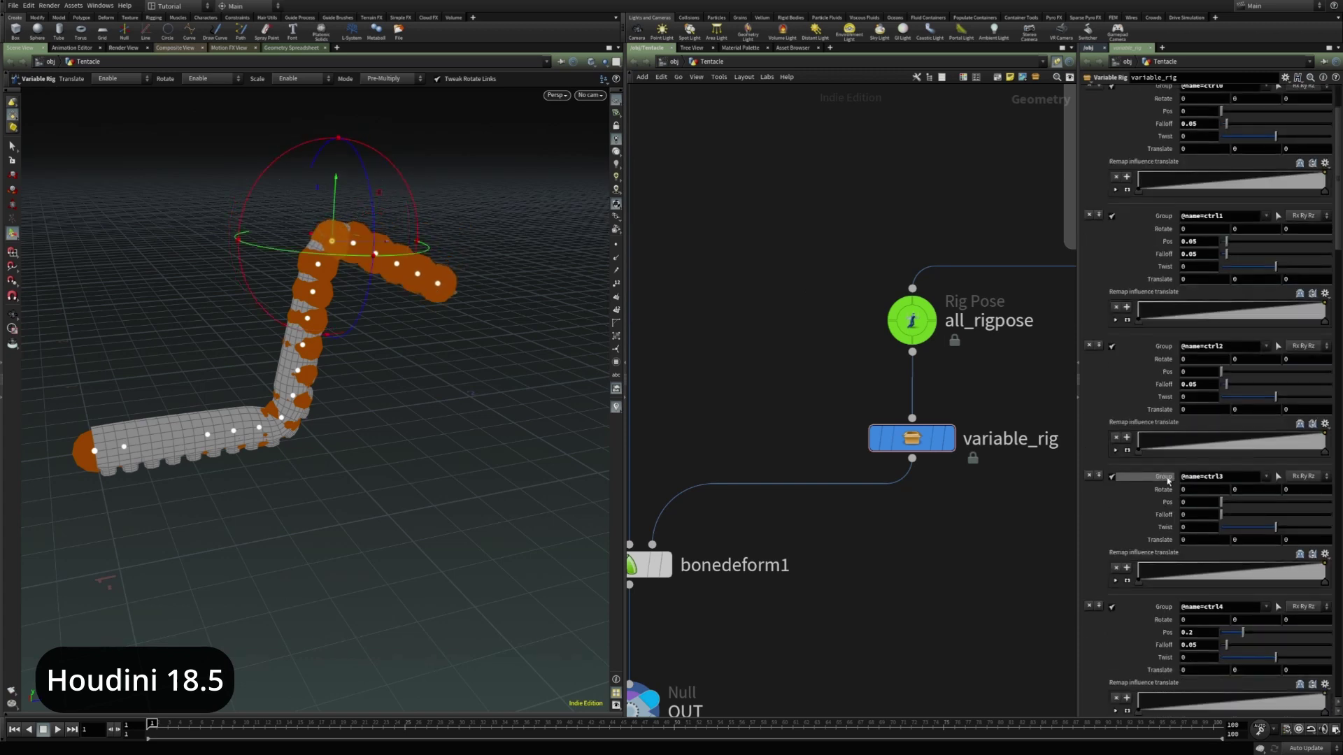
scroll(1167, 480, down, 15)
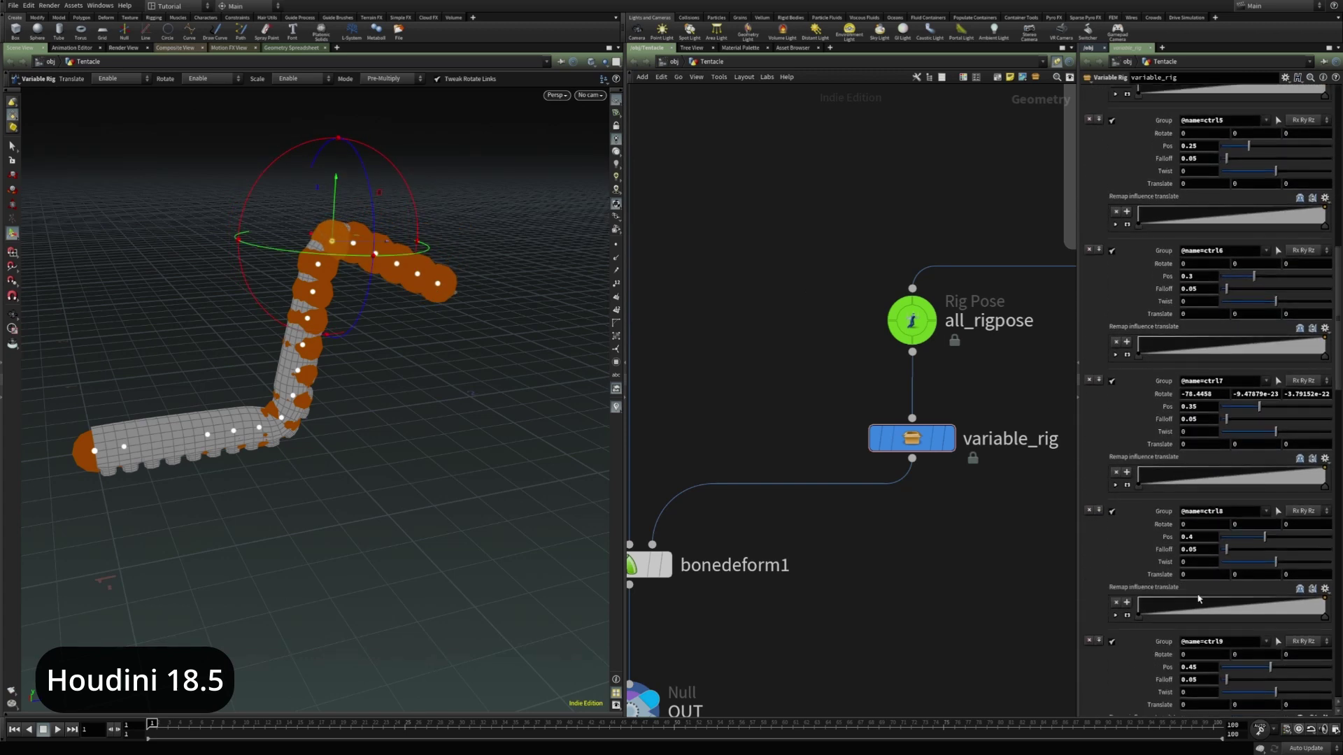
drag(1335, 379, 1335, 565)
mouse_move(1297, 503)
mouse_down()
mouse_move(1265, 501)
mouse_move(1304, 497)
mouse_up()
click(1298, 479)
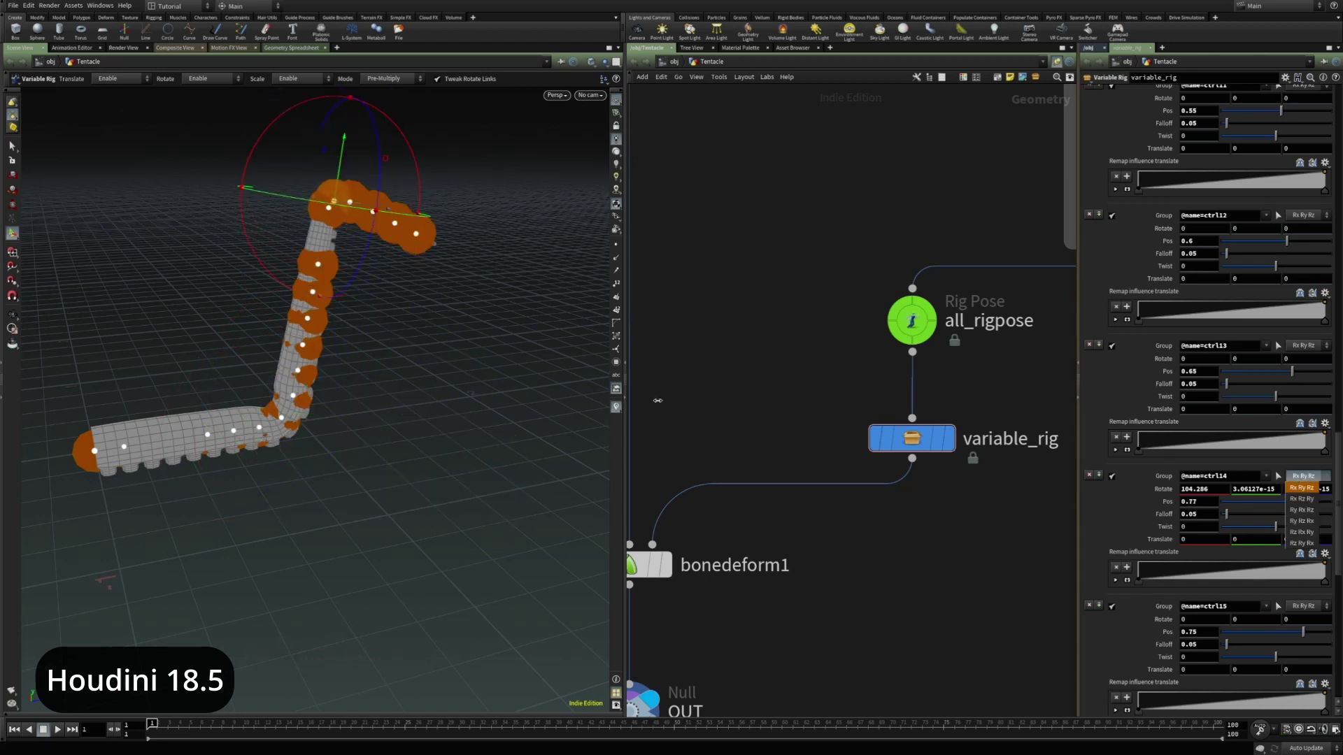
click(779, 359)
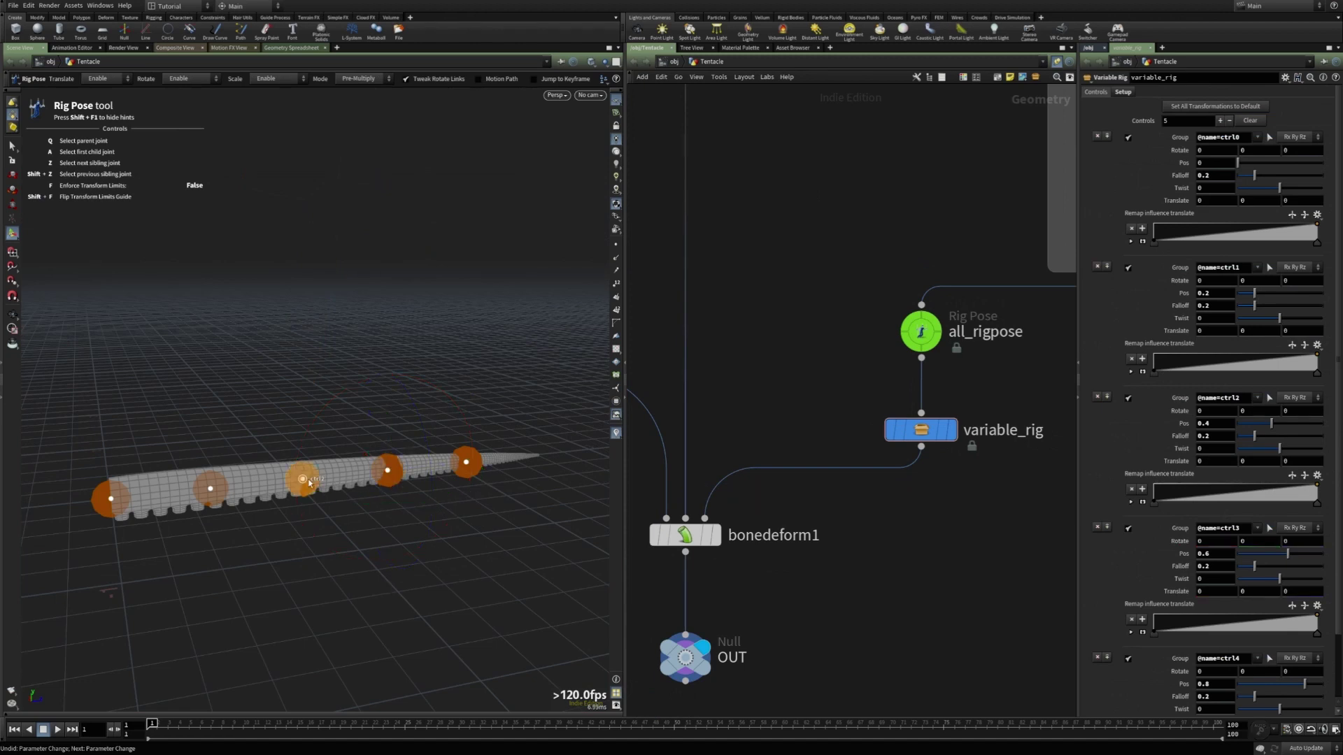
- Try bending the tentacle by rotating its middle control ctrl2, and undo the rotation
click(304, 480)
drag(238, 415, 420, 422)
key(ctrl+z)
- Set the Controls count to 20 and bend the tentacle upward about -87° at ctrl8 and outward at a control near its upper end
click(1208, 123)
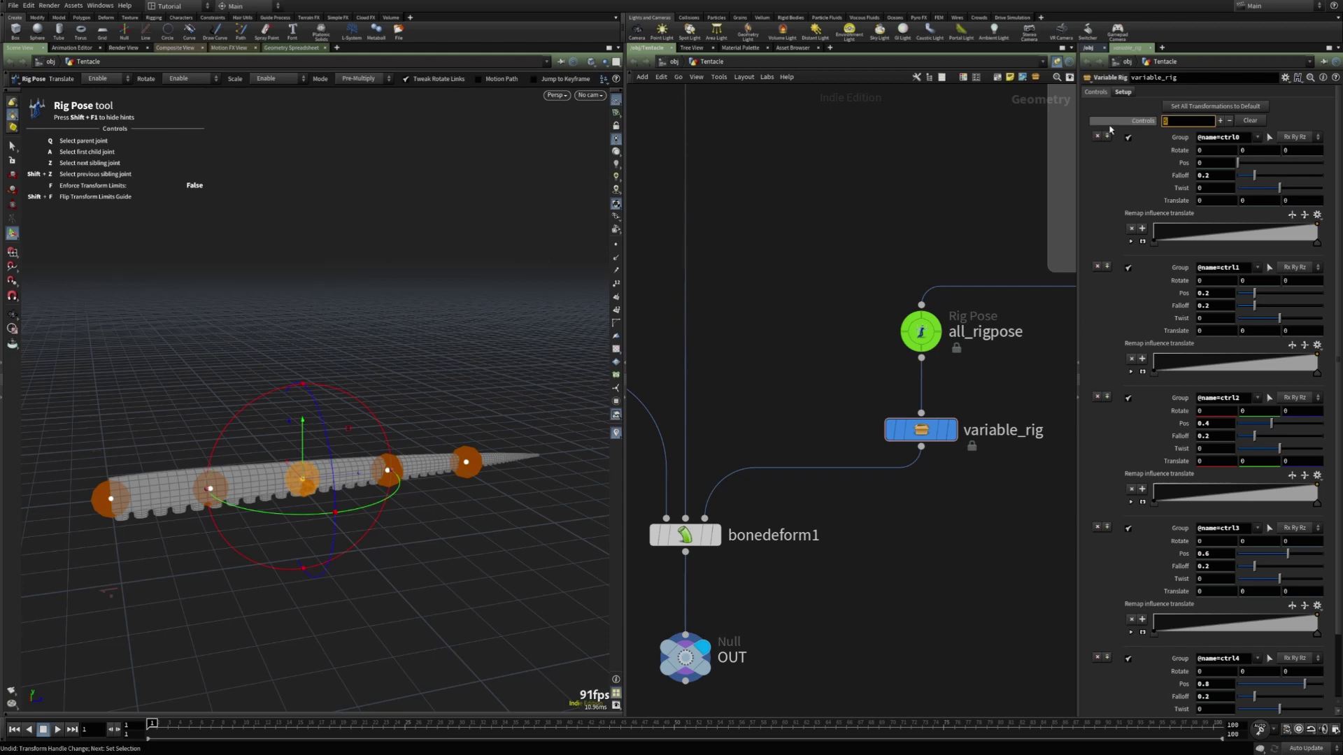
text(20)
key(Return)
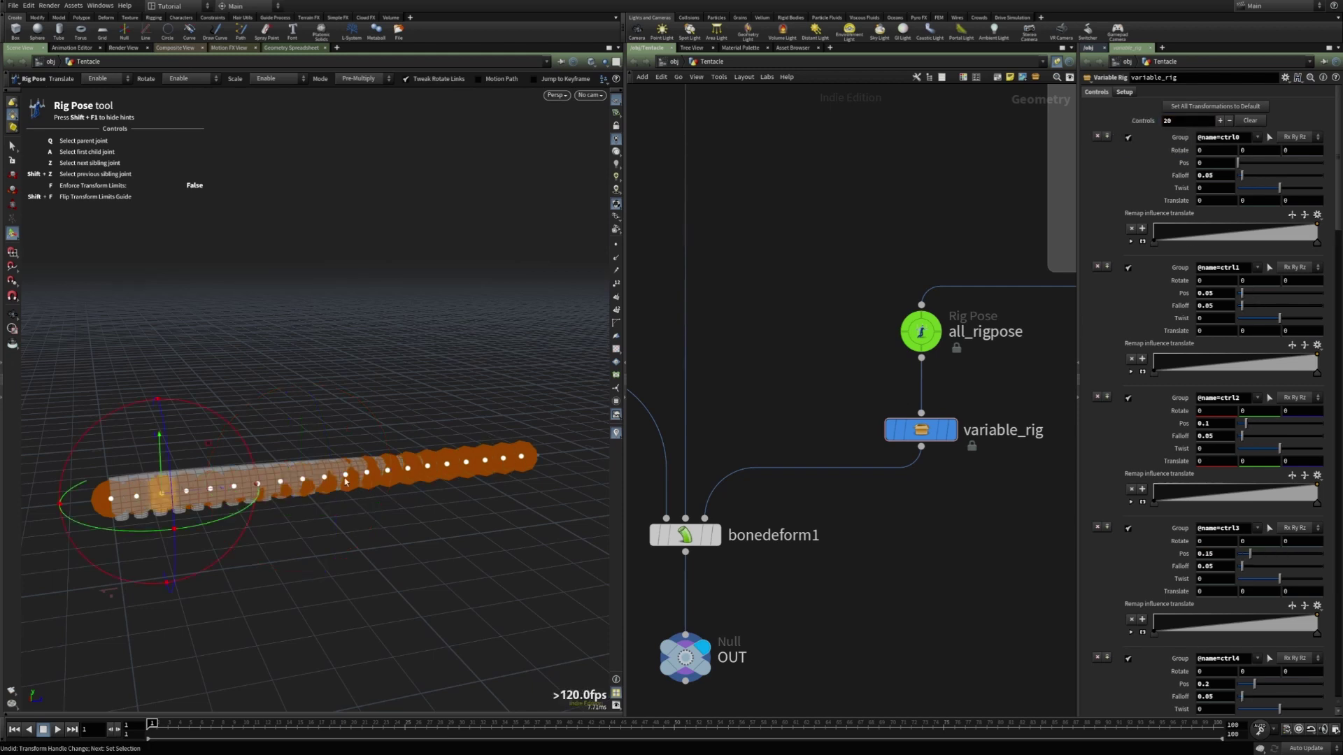
drag(266, 410, 288, 521)
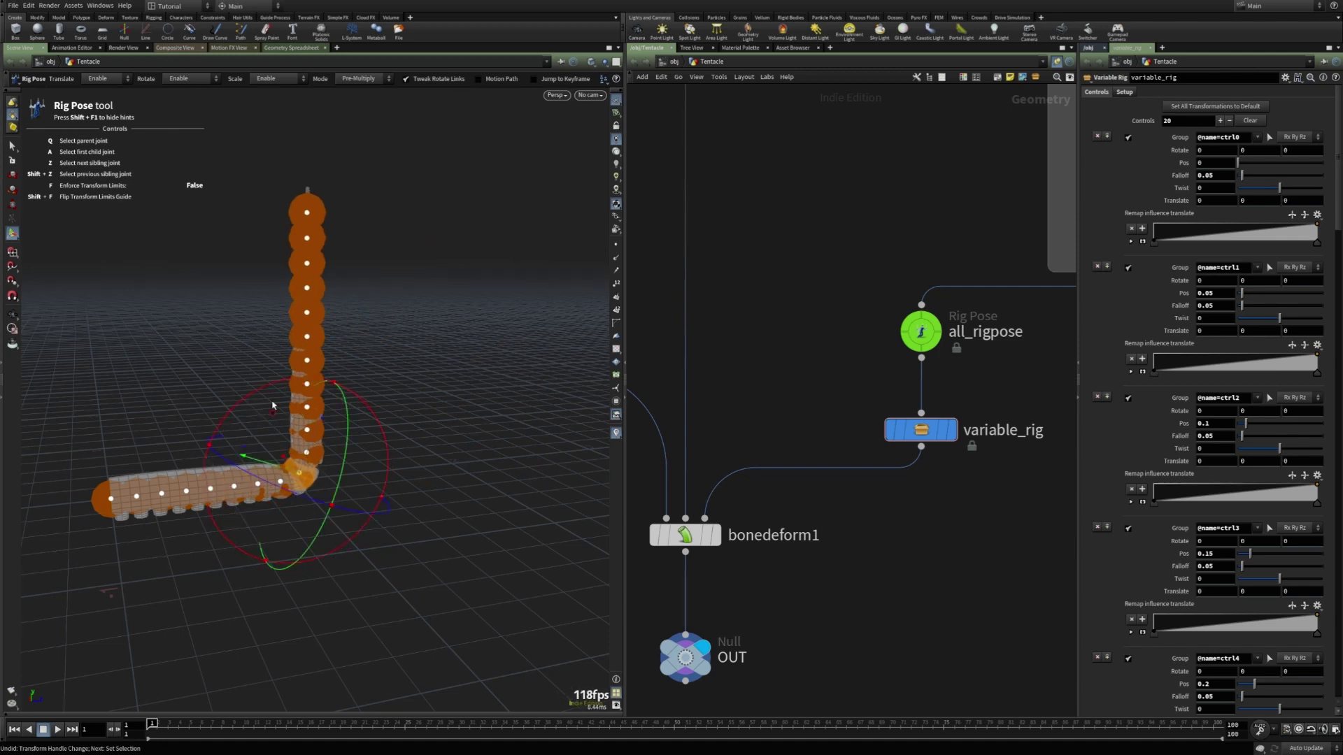
drag(273, 389, 314, 314)
click(315, 313)
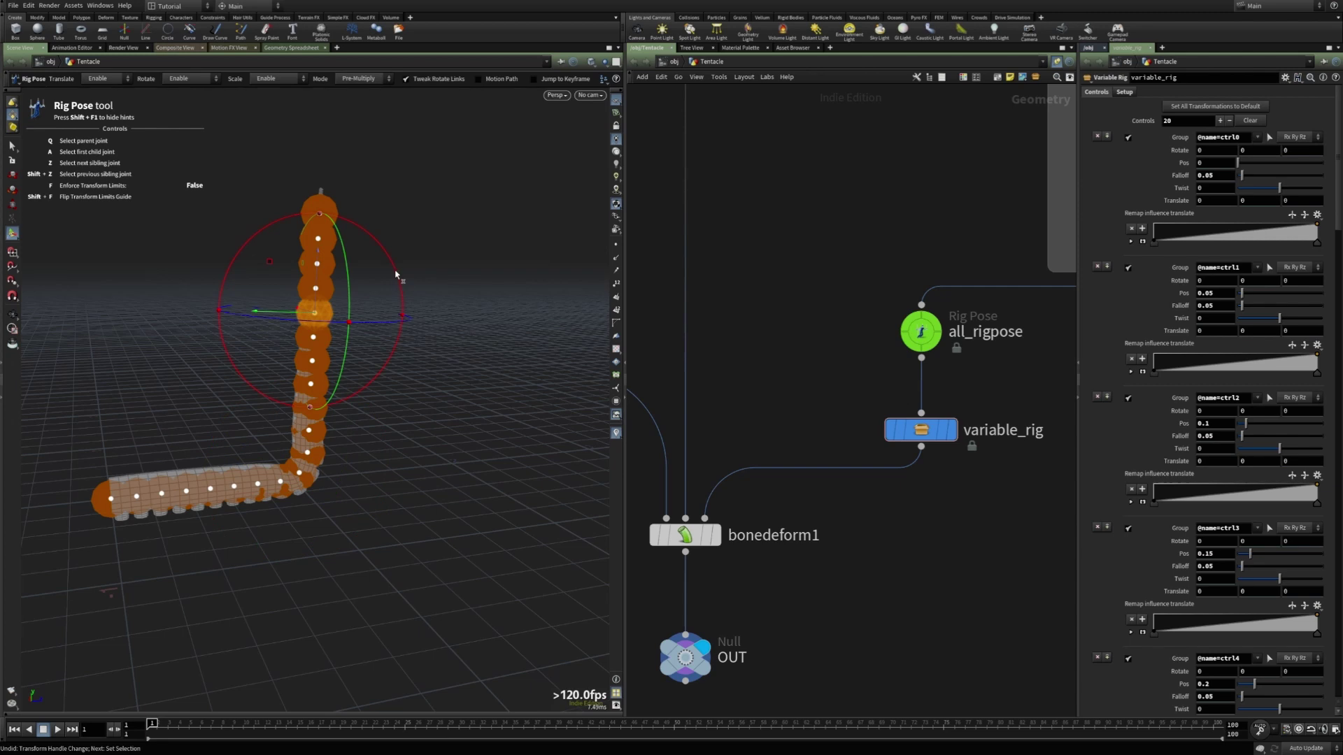
drag(405, 300, 344, 353)
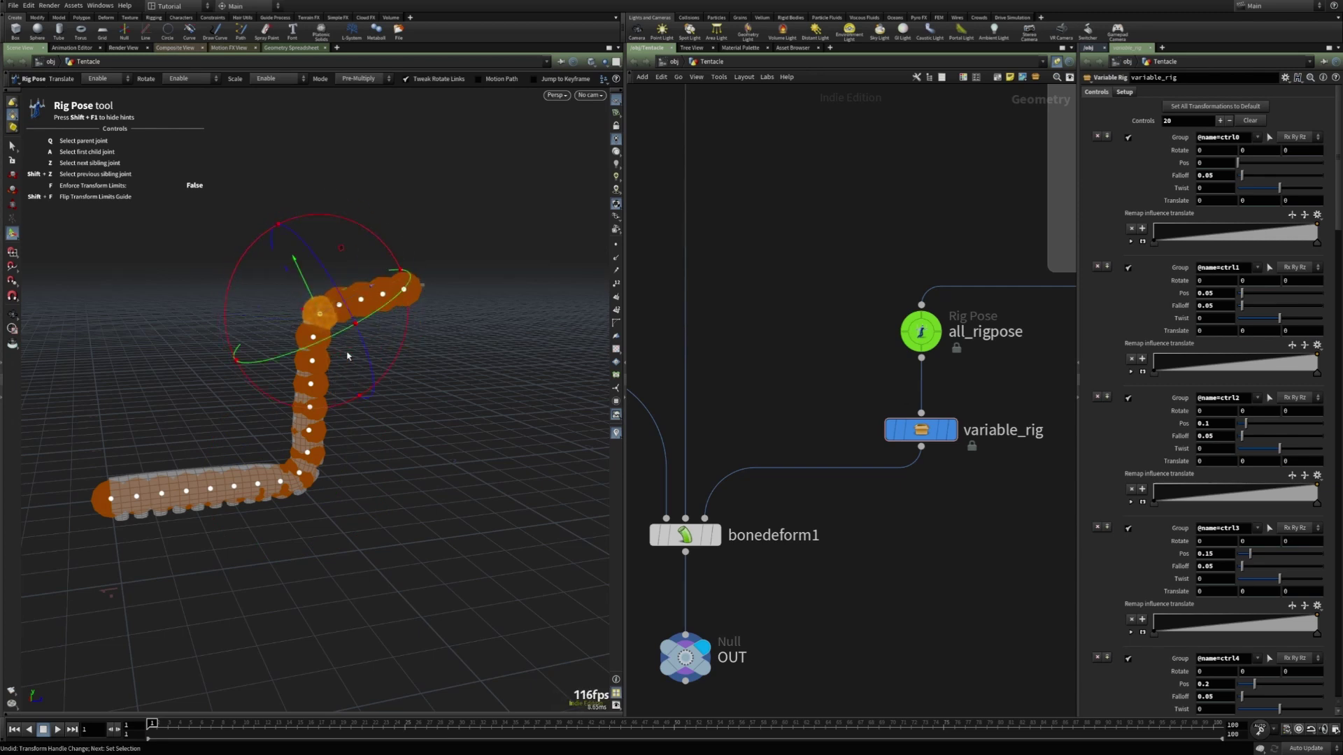
- Slide ctrl15's Pos to 0.523 and its Falloff to 0.138 to move and soften the upper bend
scroll(1334, 172, down, 10)
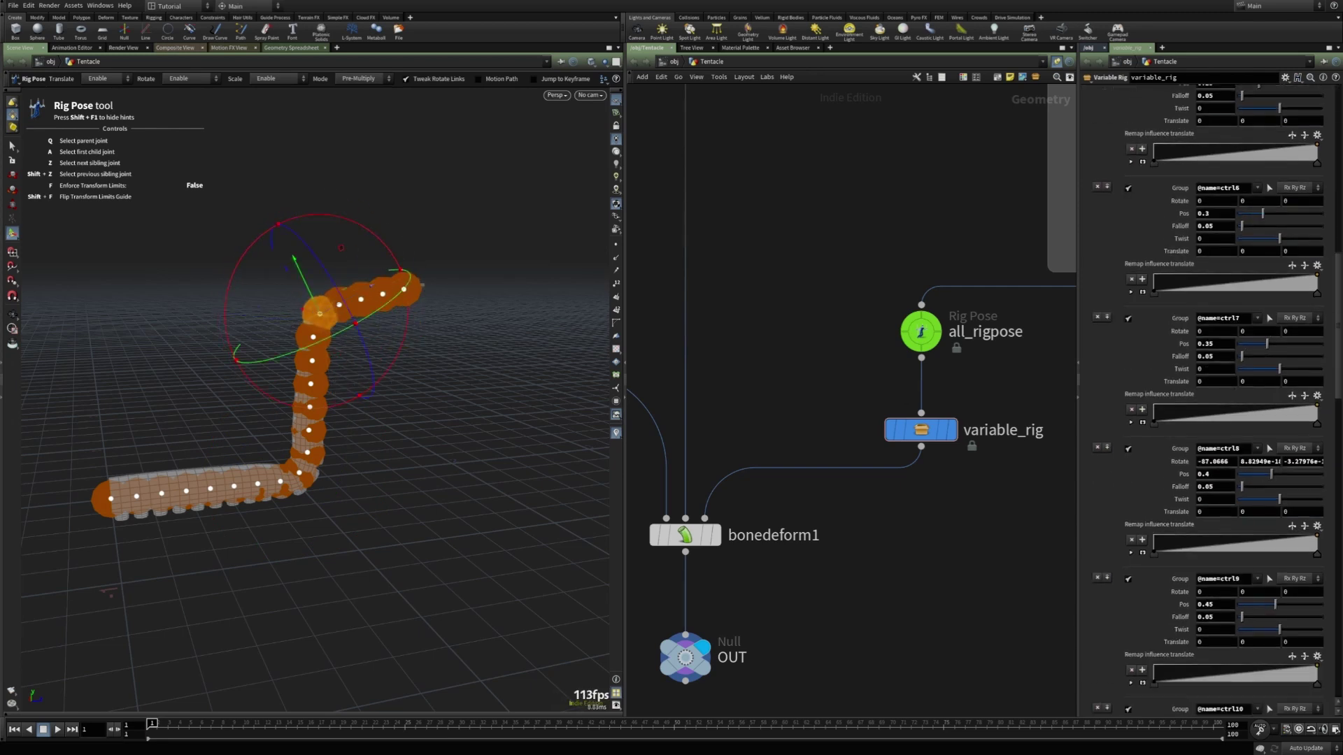
mouse_move(1301, 408)
mouse_down()
mouse_move(1262, 406)
mouse_move(1309, 407)
mouse_up()
drag(1311, 396, 1282, 404)
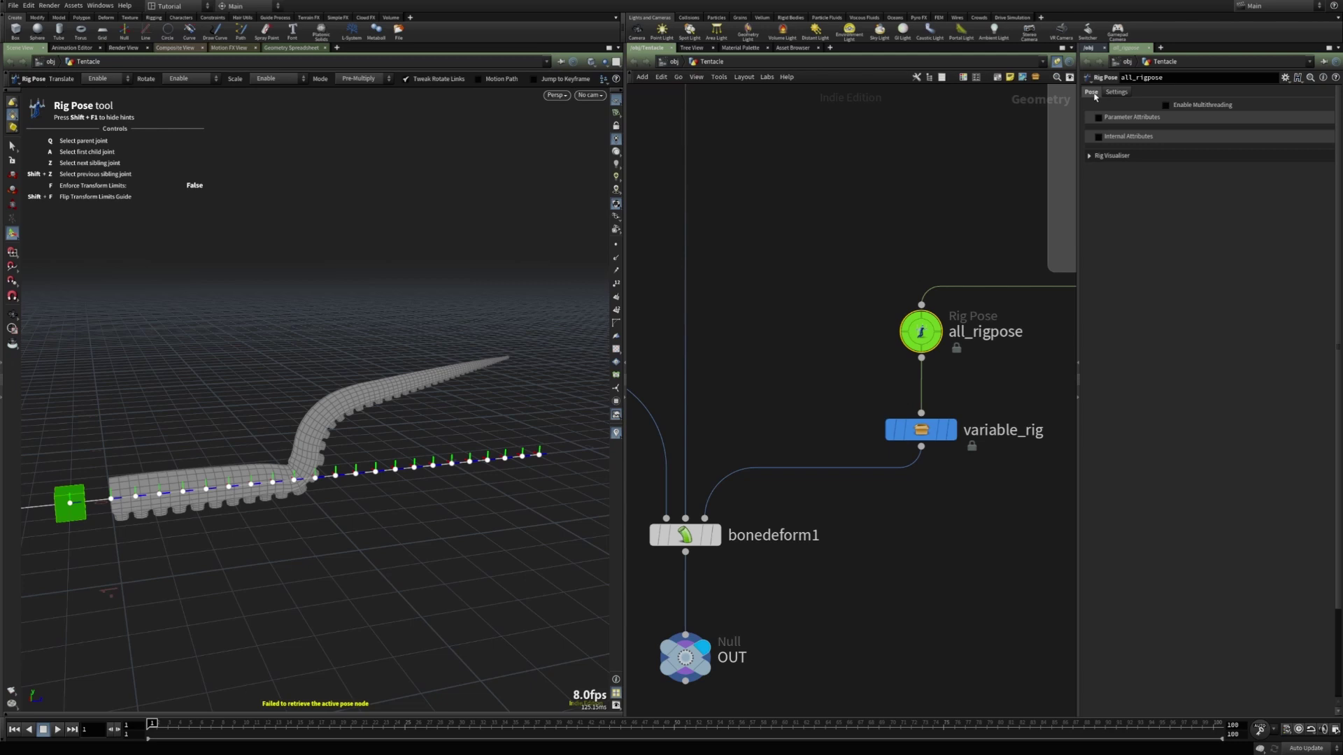
- Inspect the pose transformations of all_rigpose, and set the Controls count of variable_rig to 200
click(1092, 93)
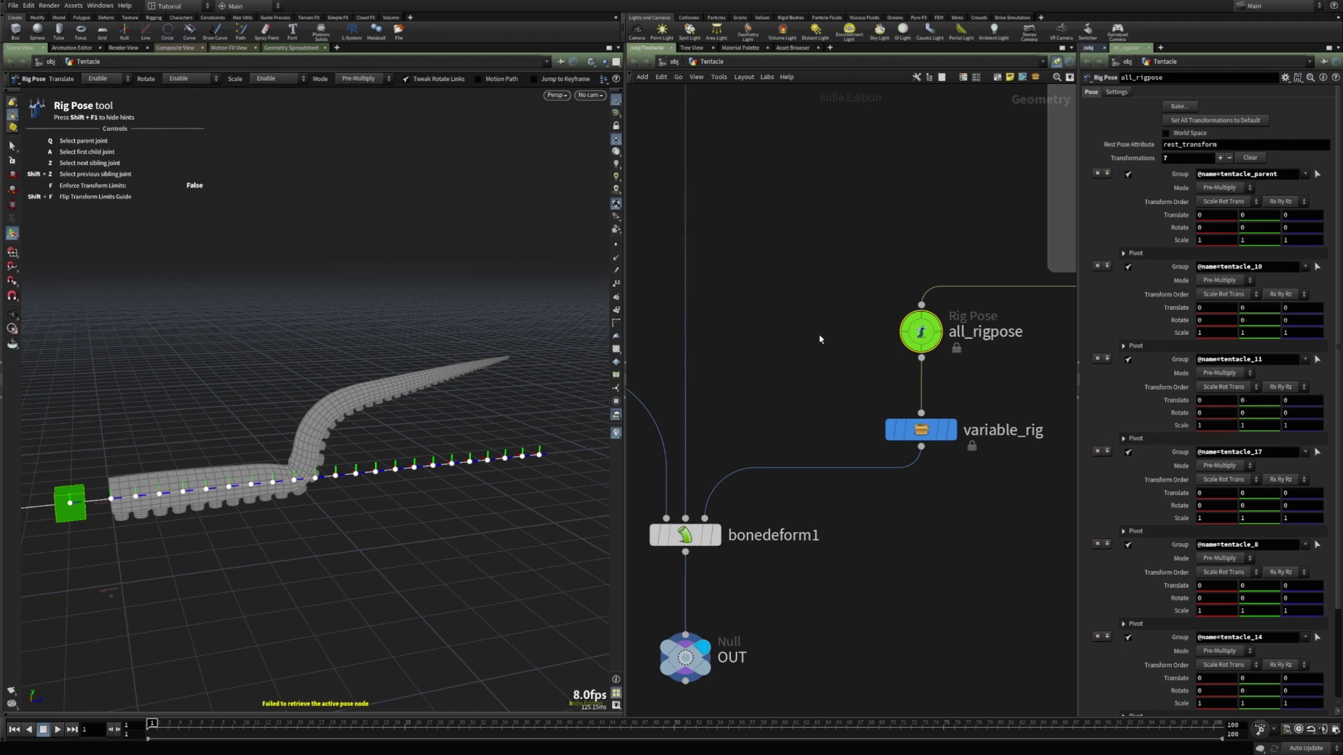
drag(828, 406, 968, 476)
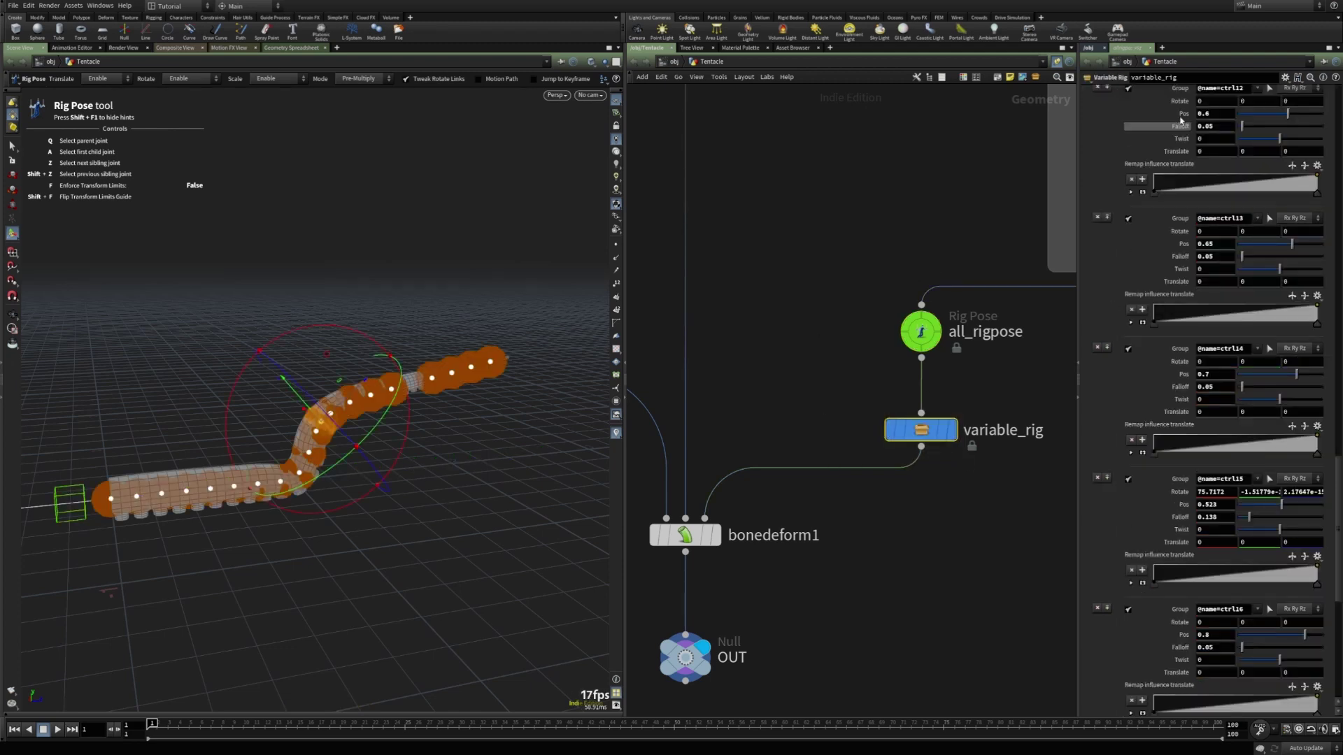
drag(1338, 474, 1338, 105)
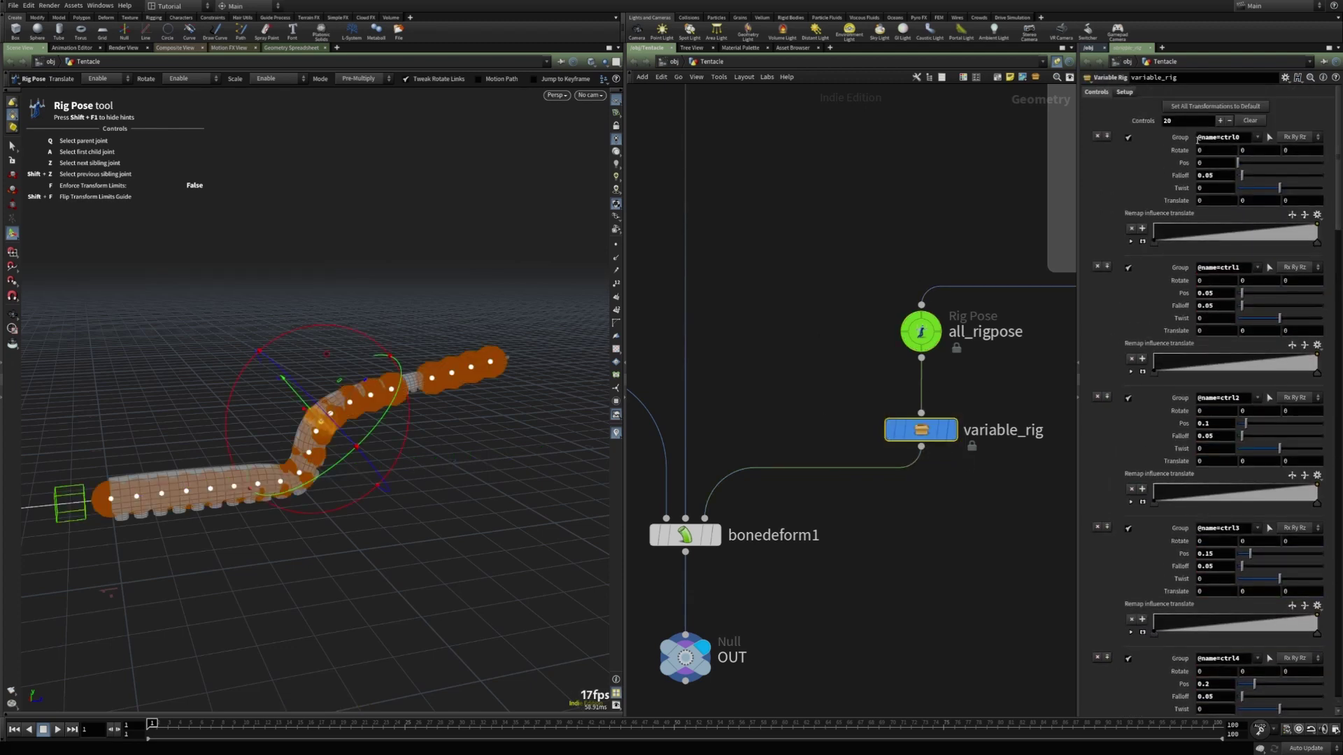
double_click(1180, 121)
text(200)
key(Return)
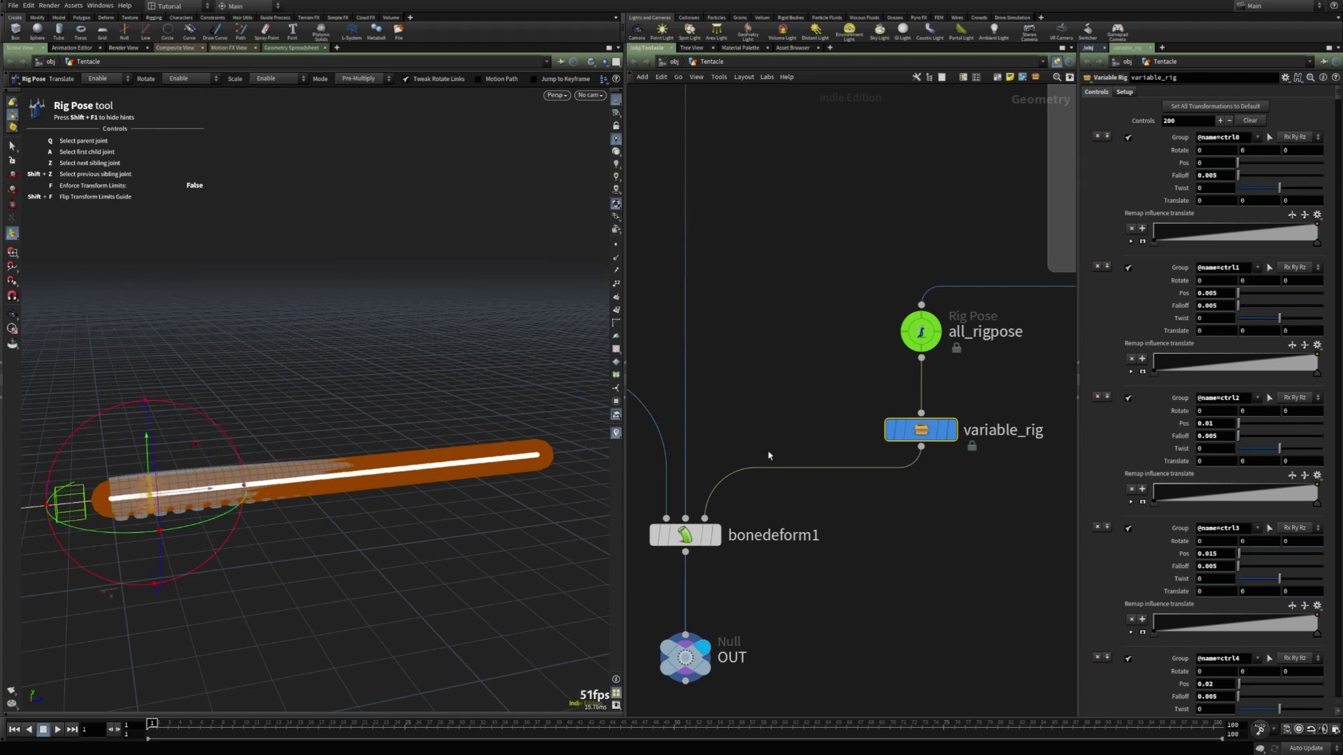
- Widen the selected ctrl15's Falloff in variable_rig and rotate that control to bend the tentacle upward near its base
scroll(1198, 419, down, 6)
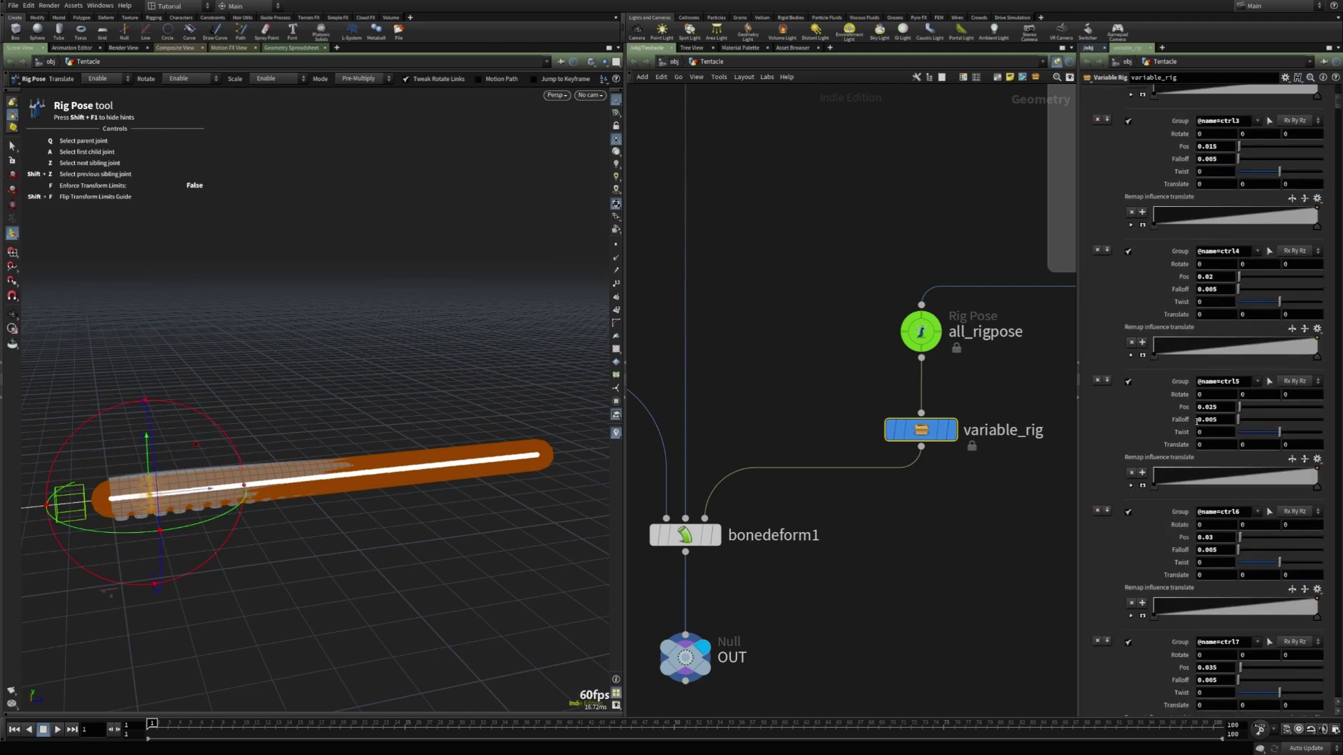
scroll(1321, 129, down, 14)
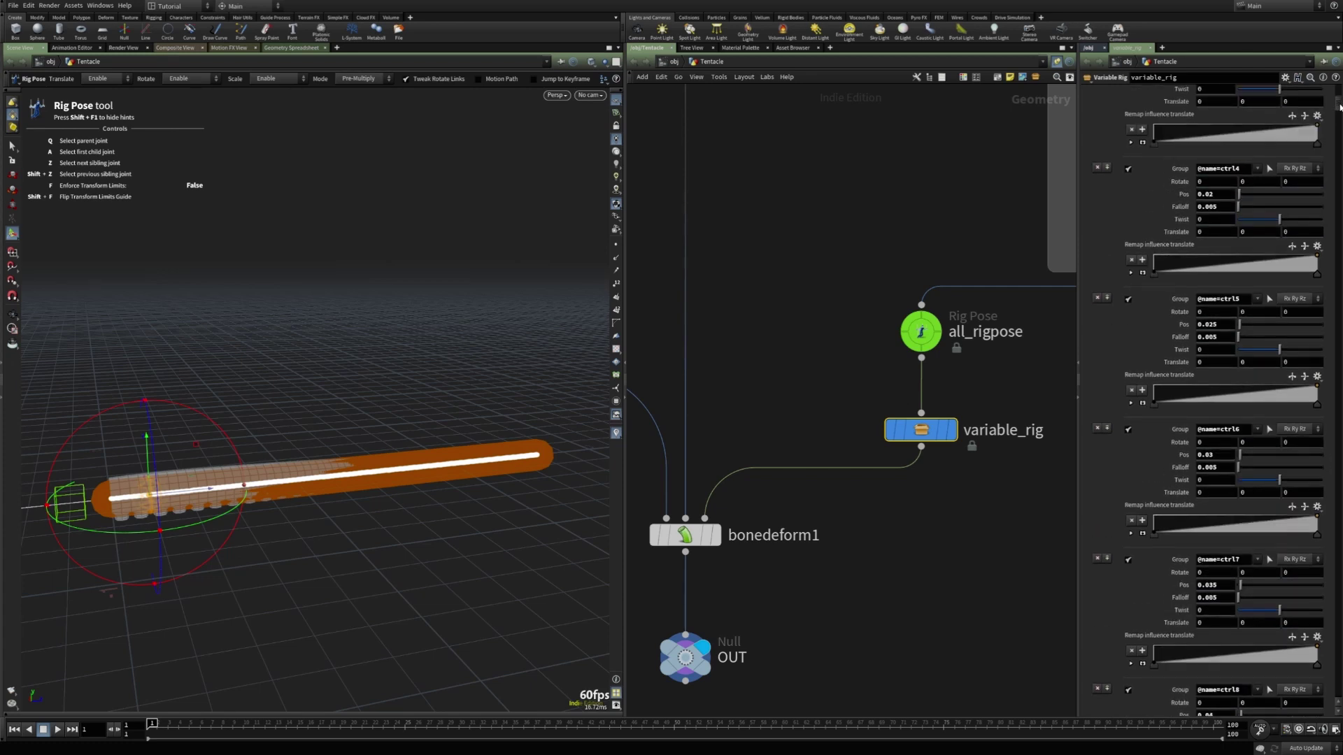
drag(1338, 124, 1339, 129)
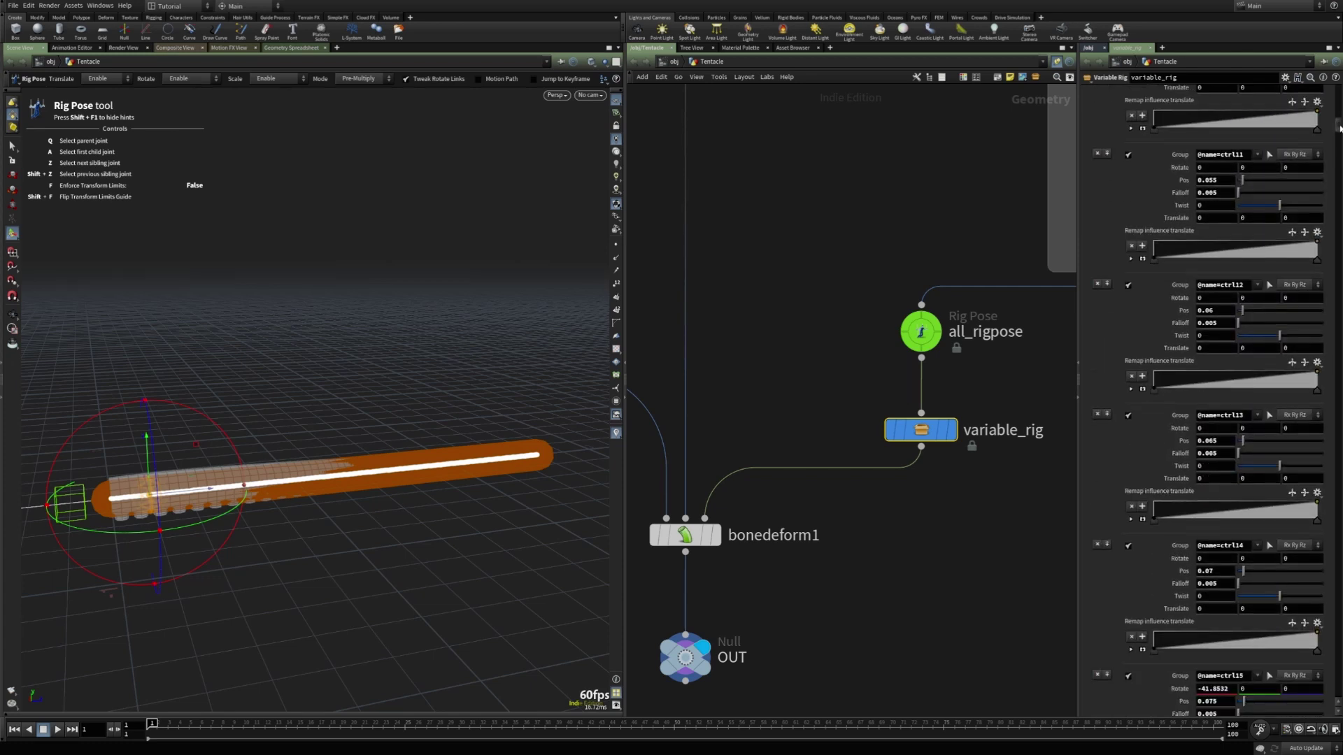
scroll(1321, 128, down, 2)
drag(1238, 570, 1245, 570)
mouse_move(196, 406)
mouse_down()
mouse_move(259, 466)
mouse_move(199, 409)
mouse_move(264, 510)
mouse_move(181, 411)
mouse_up()
scroll(1203, 350, up, 5)
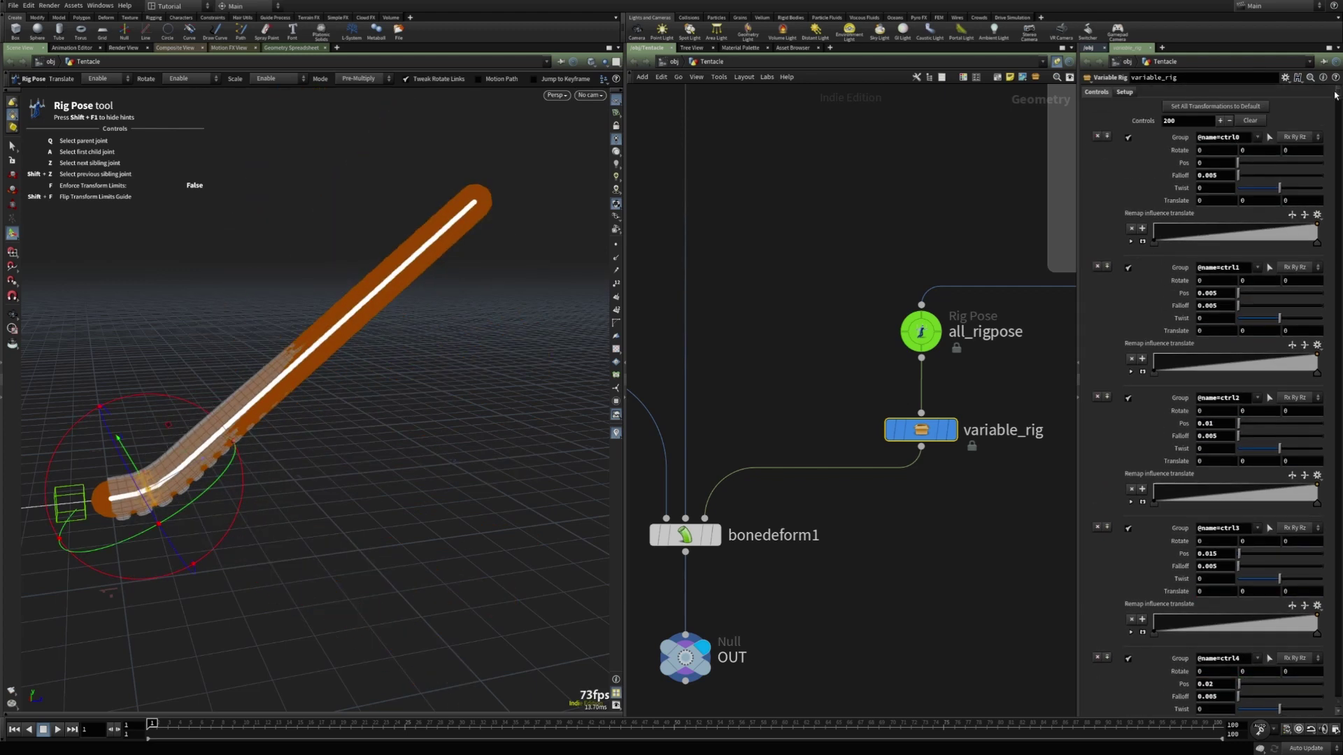
- Compare variable_rig's viewport performance by rotating the selected control with Enable Multithreading on and again with it off
click(1124, 92)
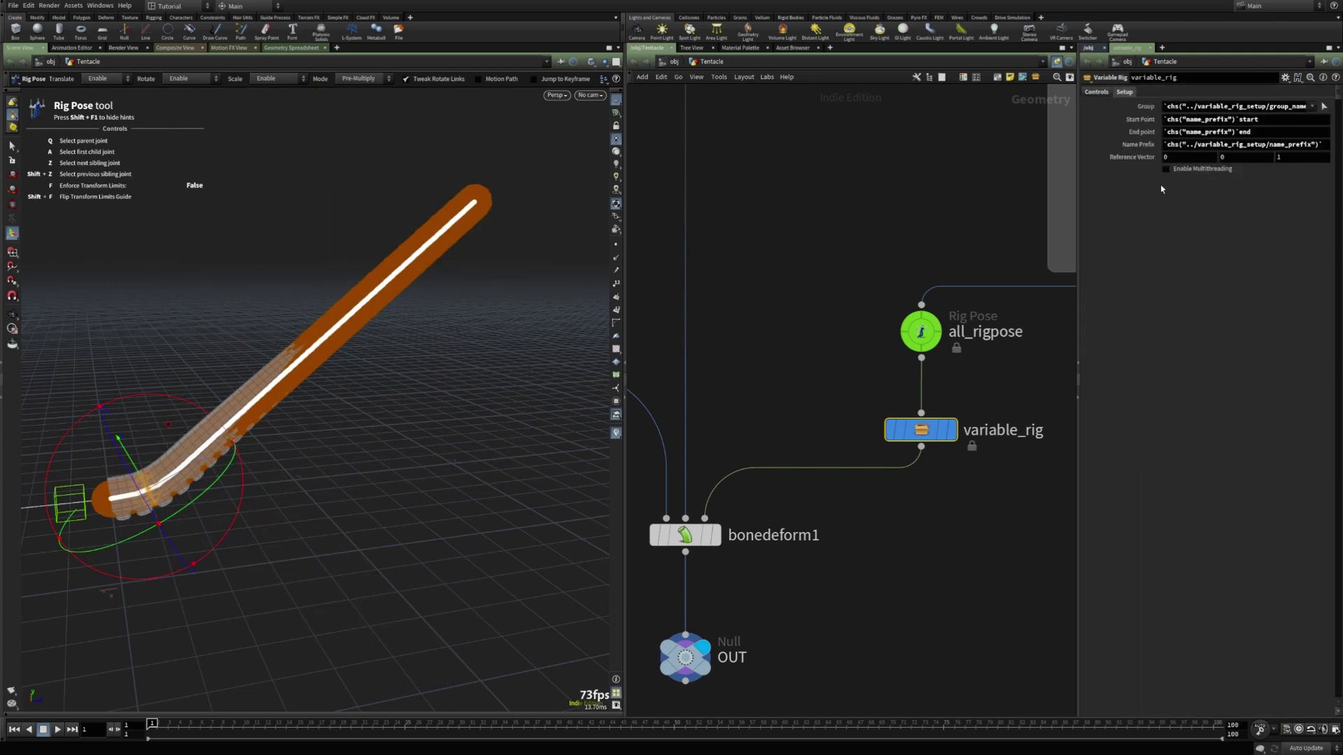
click(1204, 170)
mouse_move(200, 407)
mouse_down()
mouse_move(235, 493)
mouse_move(160, 400)
mouse_move(228, 485)
mouse_move(223, 447)
mouse_move(173, 410)
mouse_move(207, 422)
mouse_move(192, 410)
mouse_move(216, 443)
mouse_move(183, 395)
mouse_up()
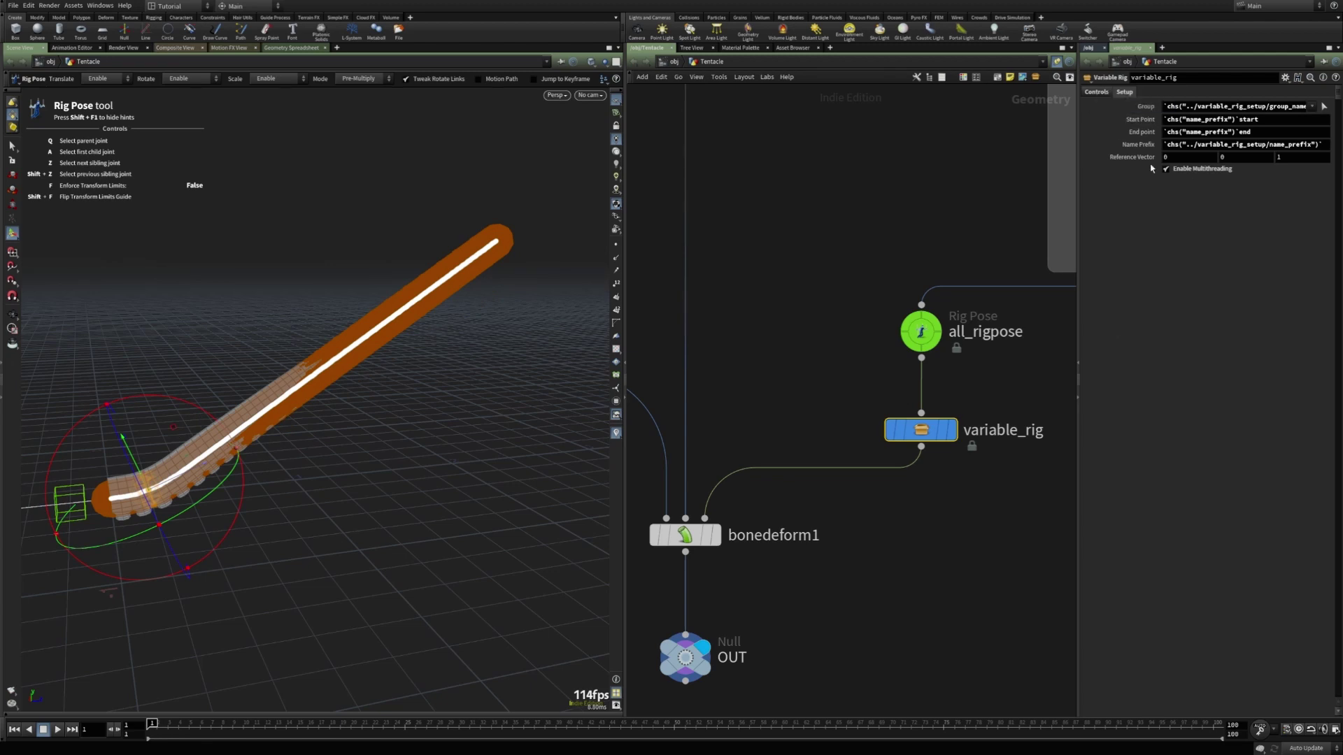
click(1180, 171)
drag(208, 422, 239, 435)
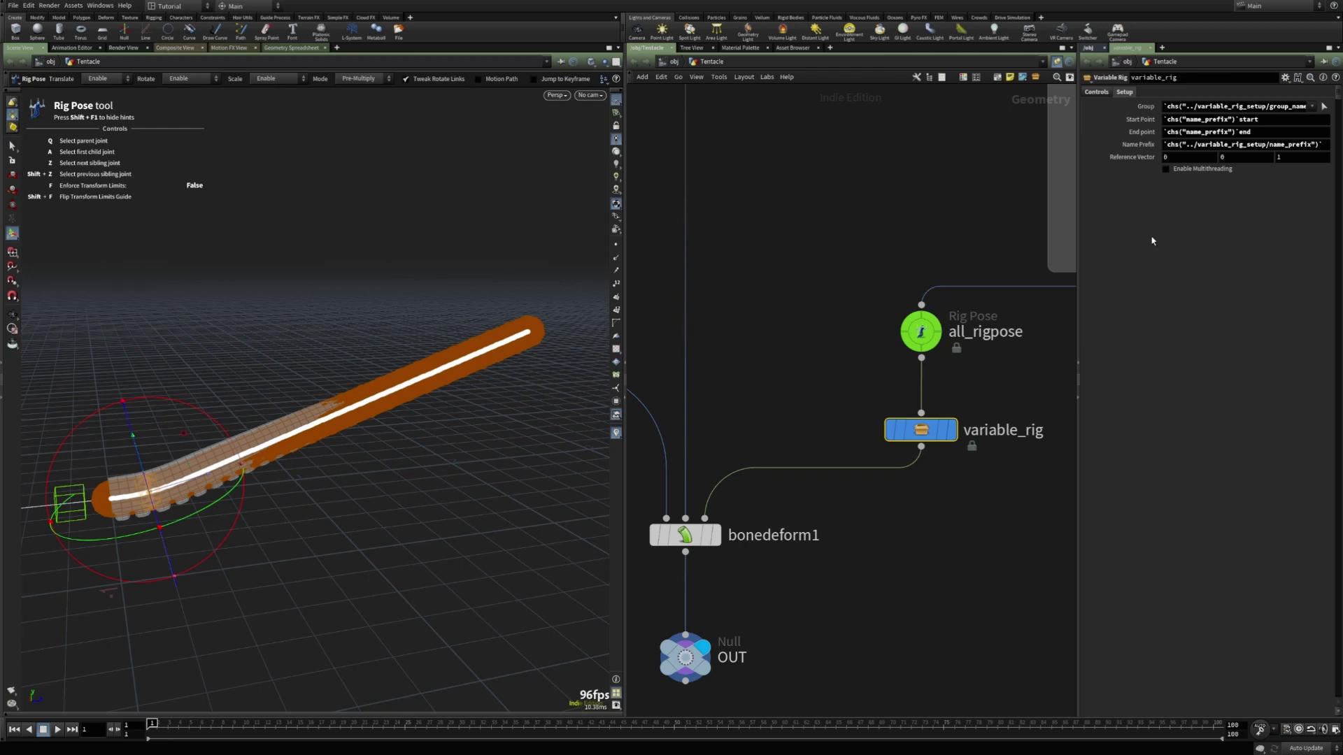
- Return to the control parameters of variable_rig and set the Controls count to 5
click(1095, 93)
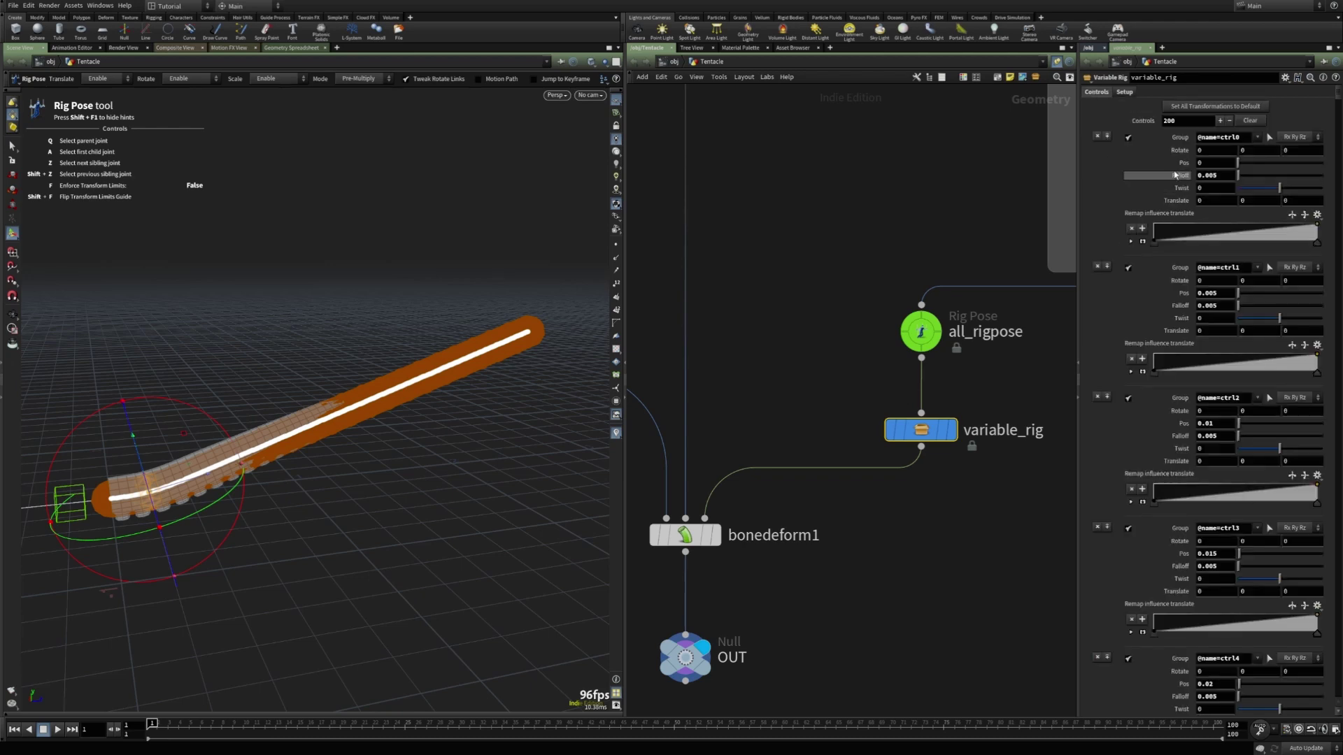
double_click(1191, 123)
text(5)
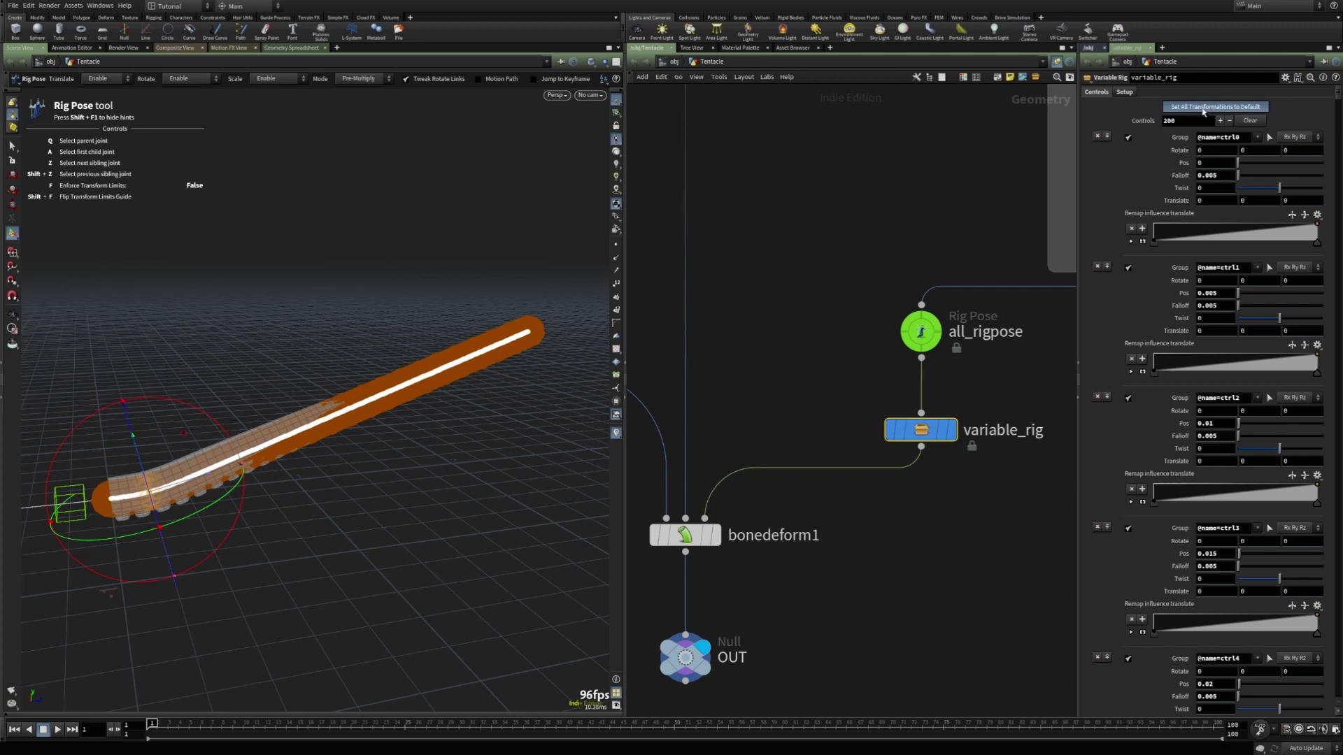
key(Return)
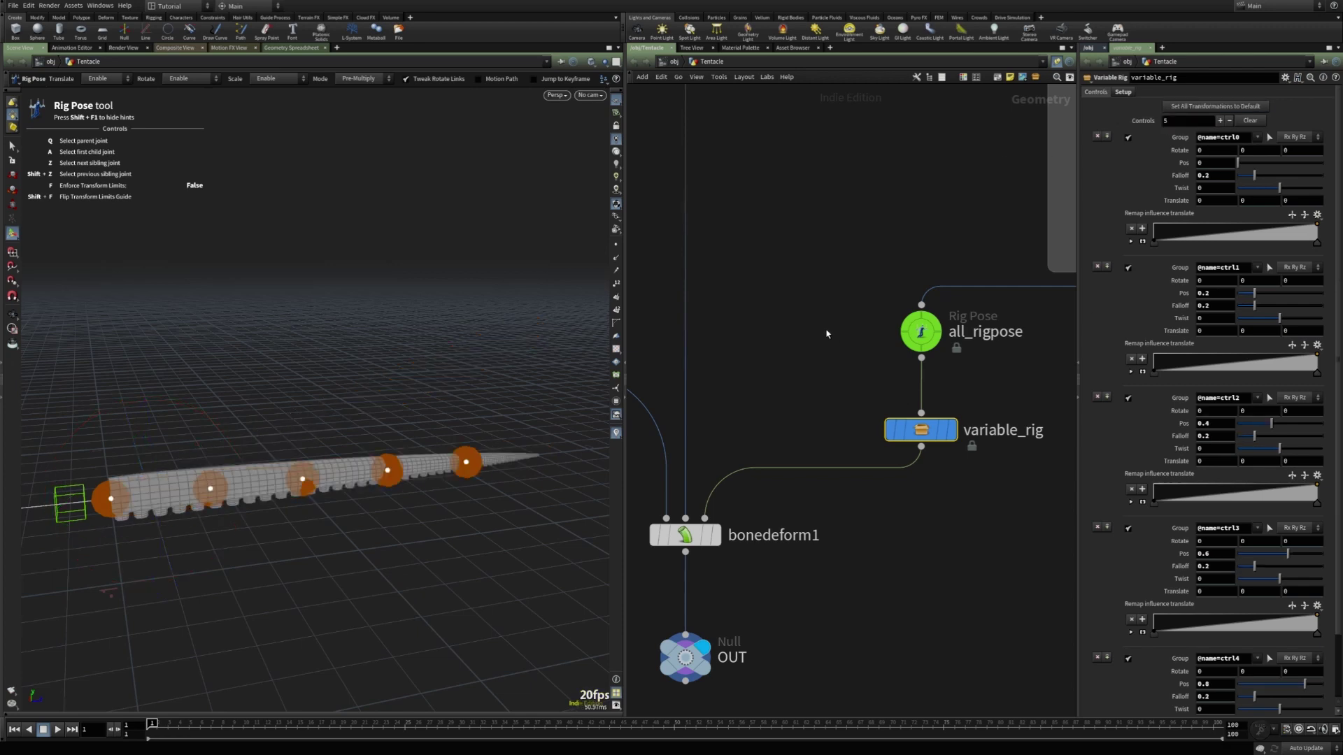